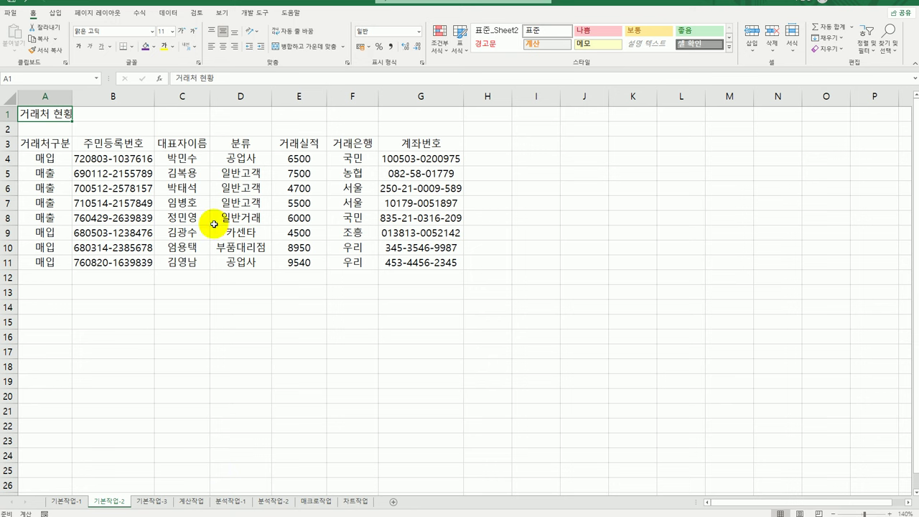
Step: Merge and center the title across A1:G1 and format it in HY헤드라인M at size 17
left_click_drag(25, 113, 391, 108)
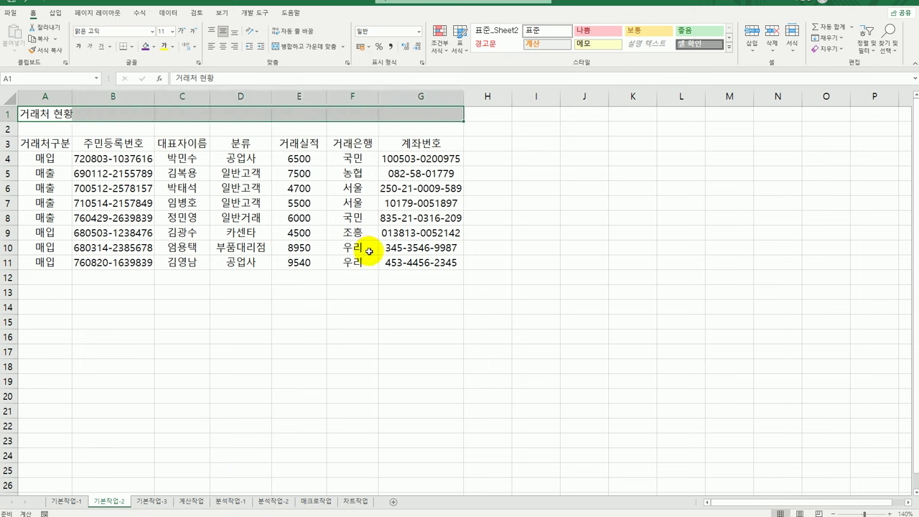
left_click(296, 50)
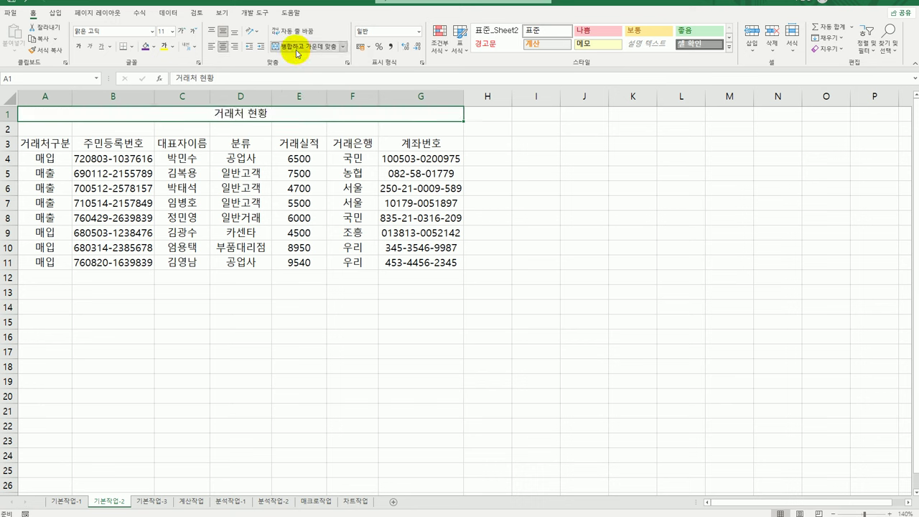
left_click(152, 32)
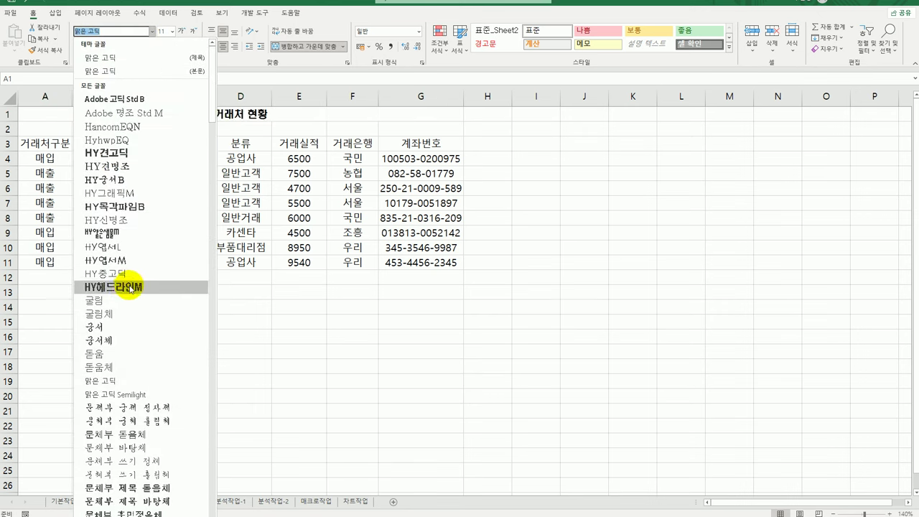
left_click(132, 291)
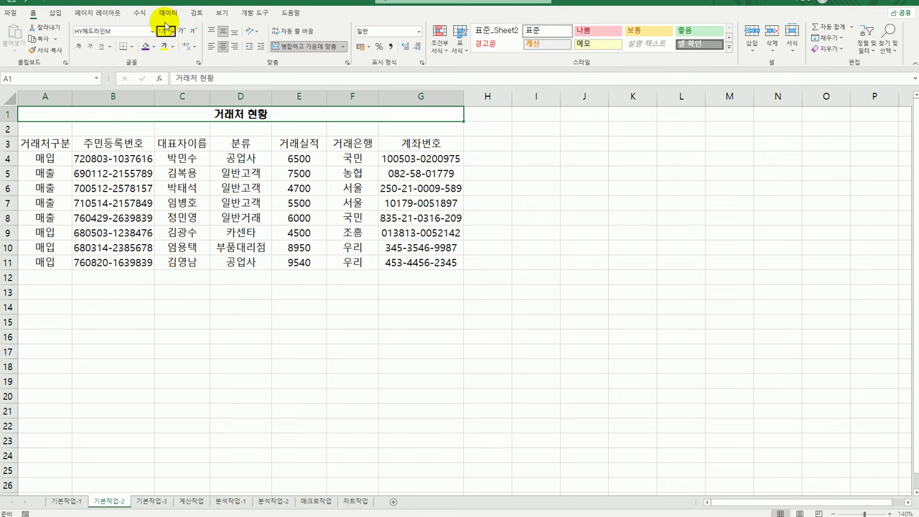
key("Return")
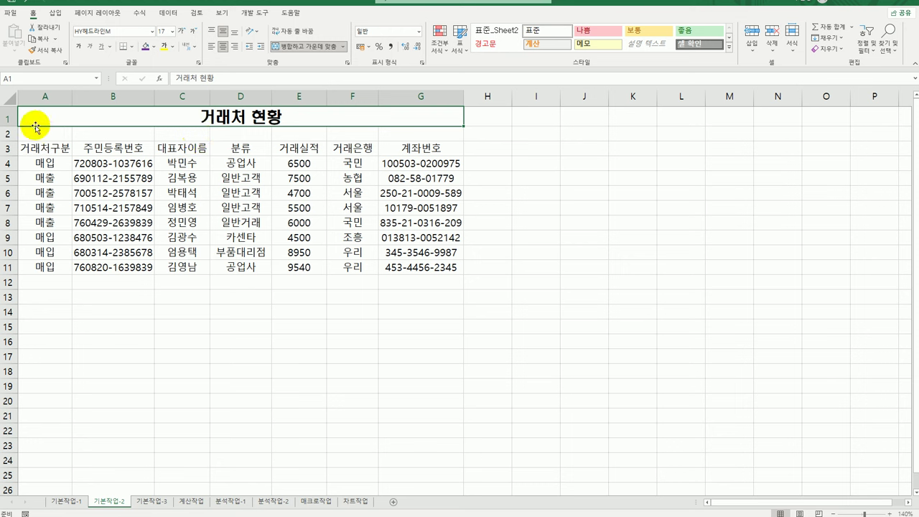
Step: Set the height of row 1 to 30
left_click(7, 117)
right_click(6, 117)
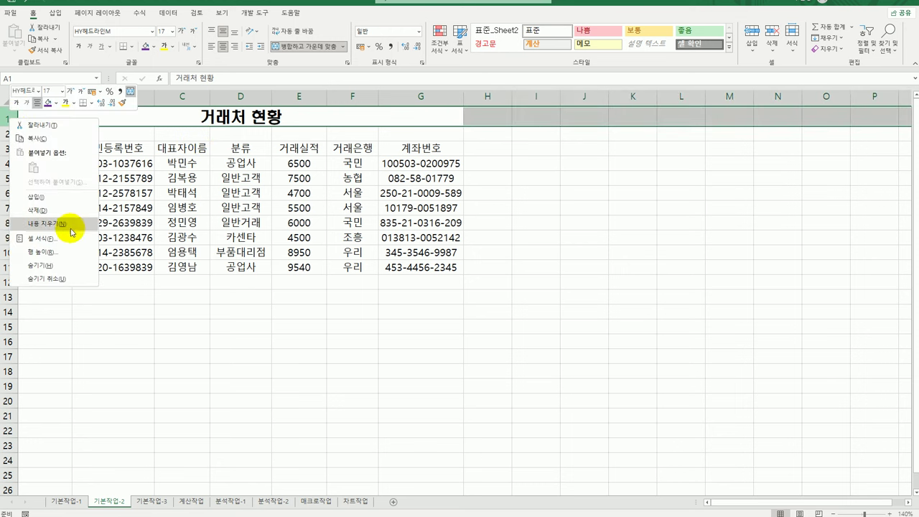
left_click(64, 256)
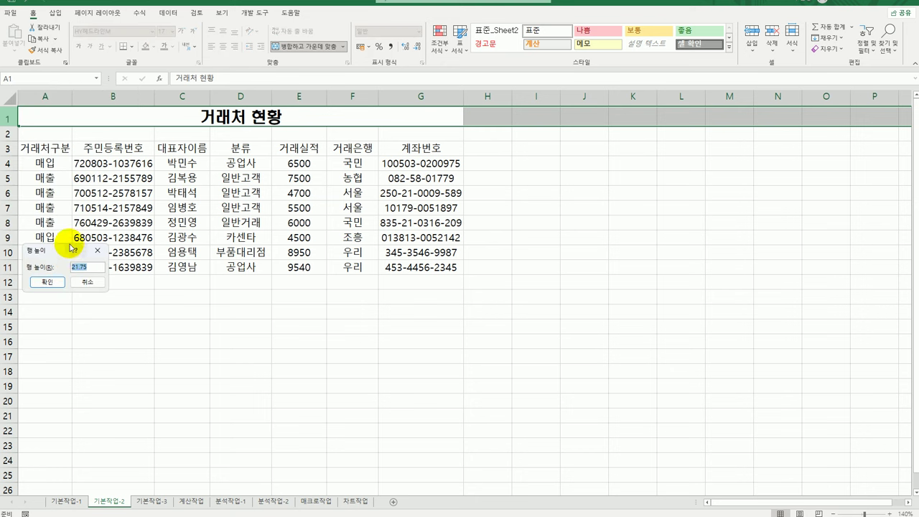
type("30")
left_click(40, 282)
left_click(239, 392)
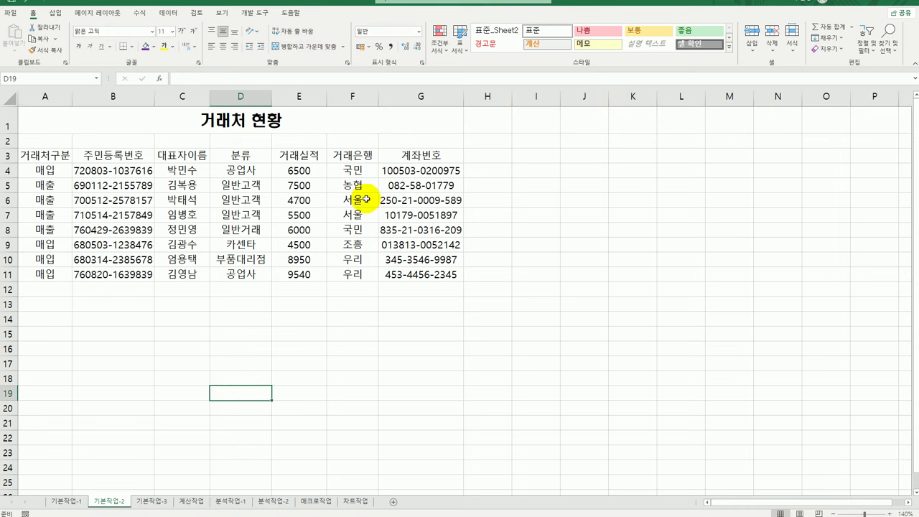
Step: Convert the heading 분류 in cell D3 to the Hanja 分類
left_click(230, 154)
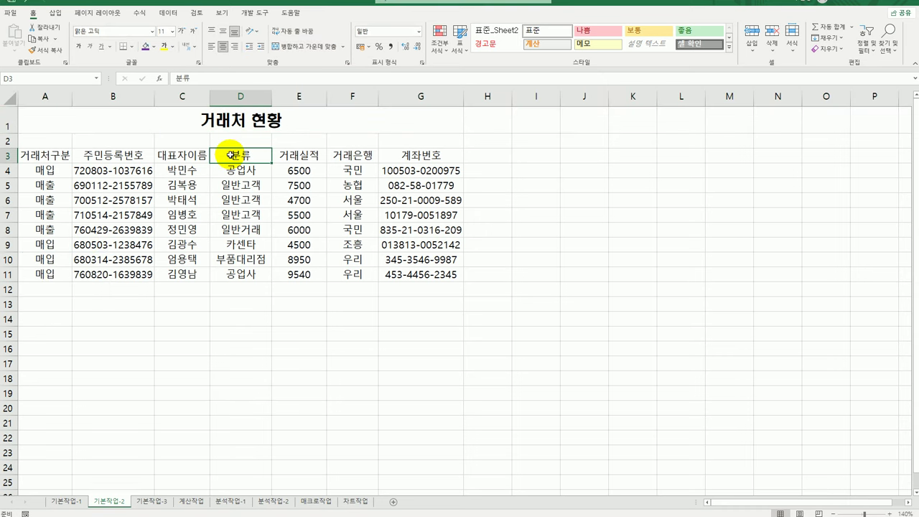
double_click(256, 156)
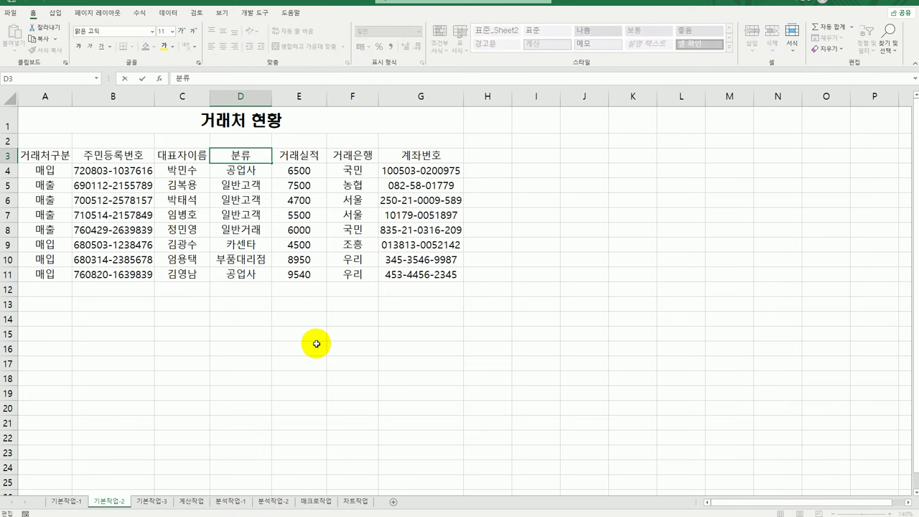
key("Hangul_Hanja")
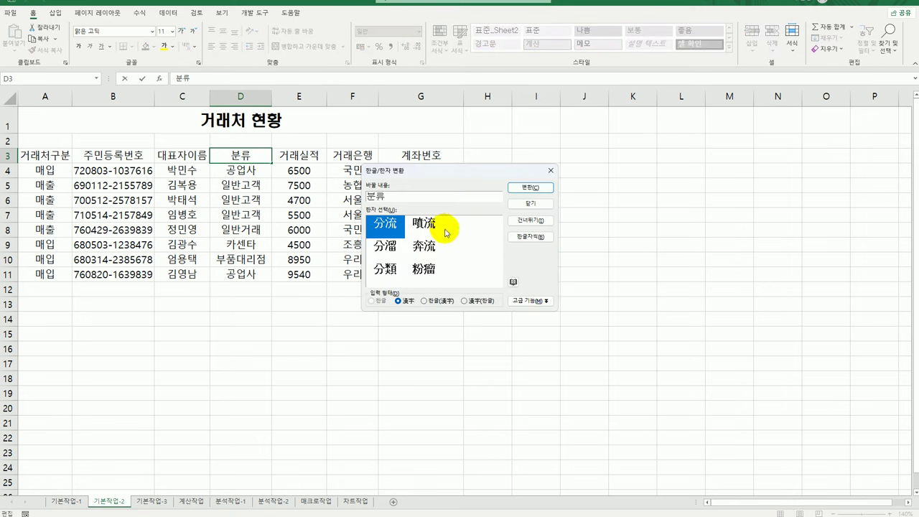
left_click(381, 276)
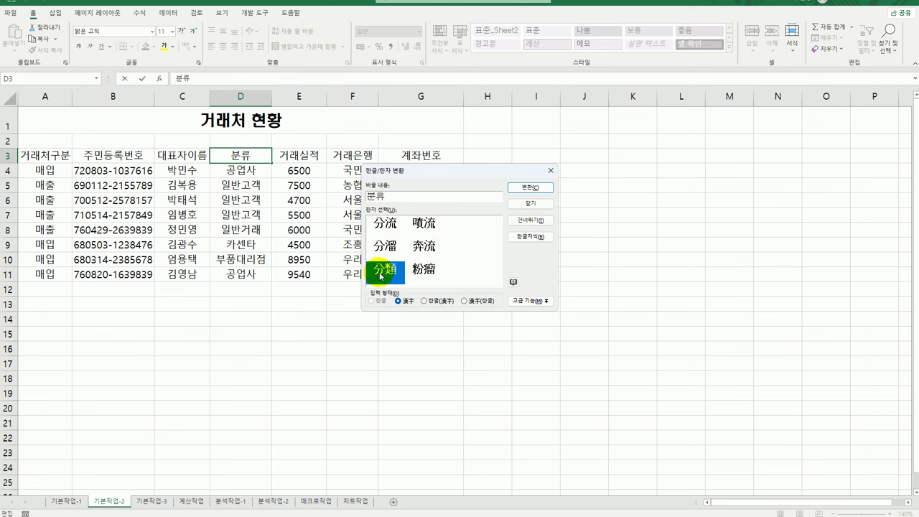
left_click(531, 187)
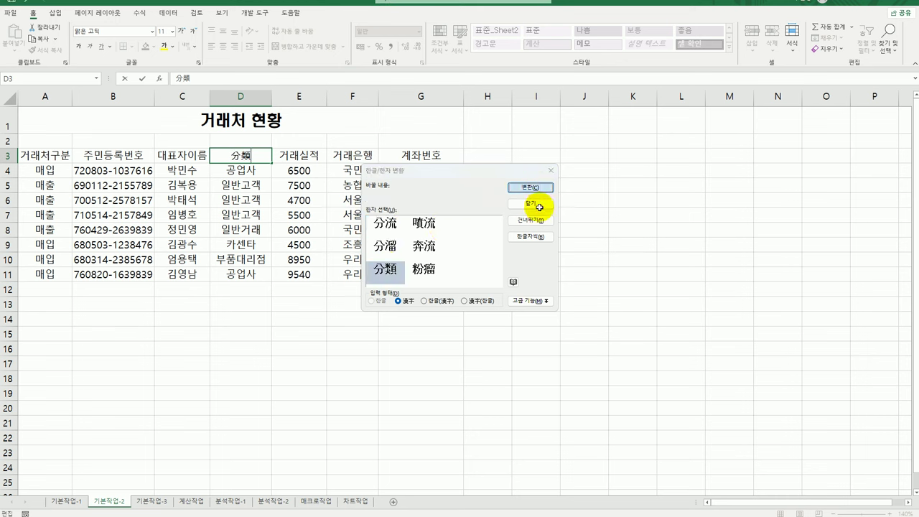
left_click(539, 208)
left_click(549, 261)
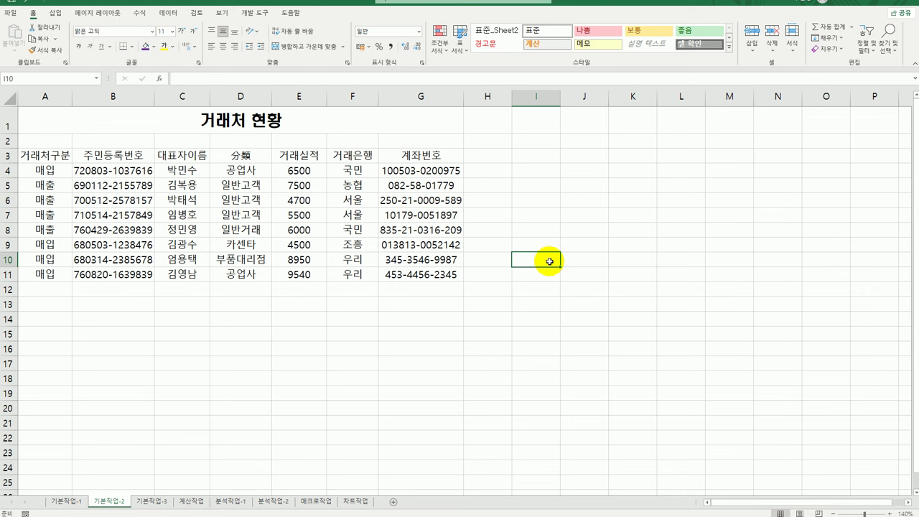
Step: Add a memo reading 최고실적 to cell E11, replacing the default author text, and keep the memo always displayed
left_click(300, 272)
right_click(300, 273)
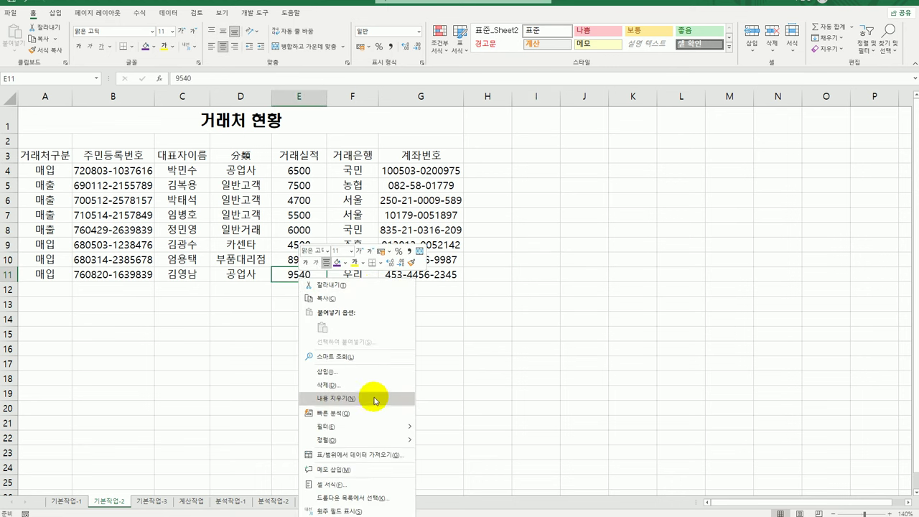
left_click(359, 469)
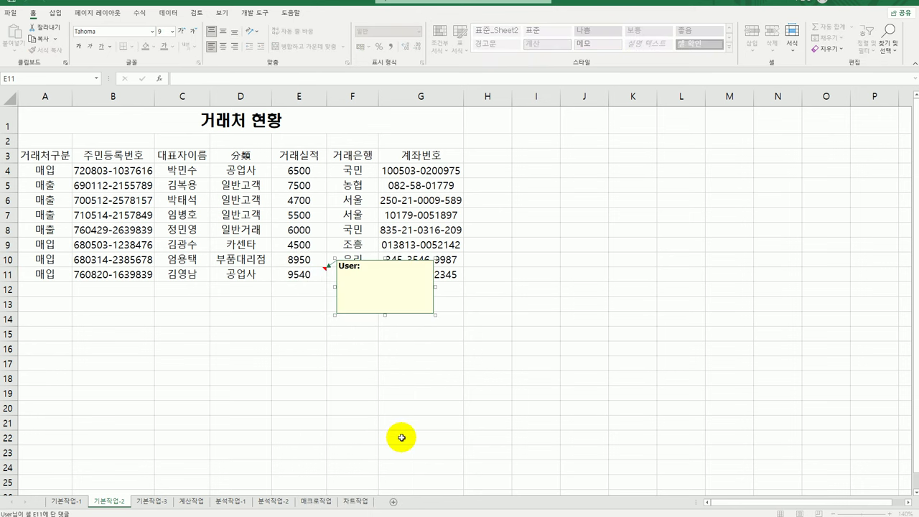
key("ctrl+a")
type("ㅊ고실ㅈ")
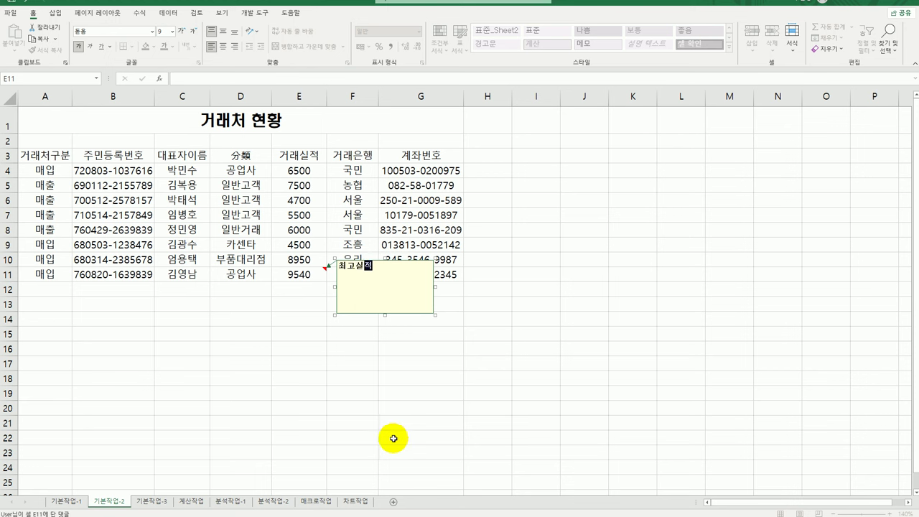
left_click(292, 274)
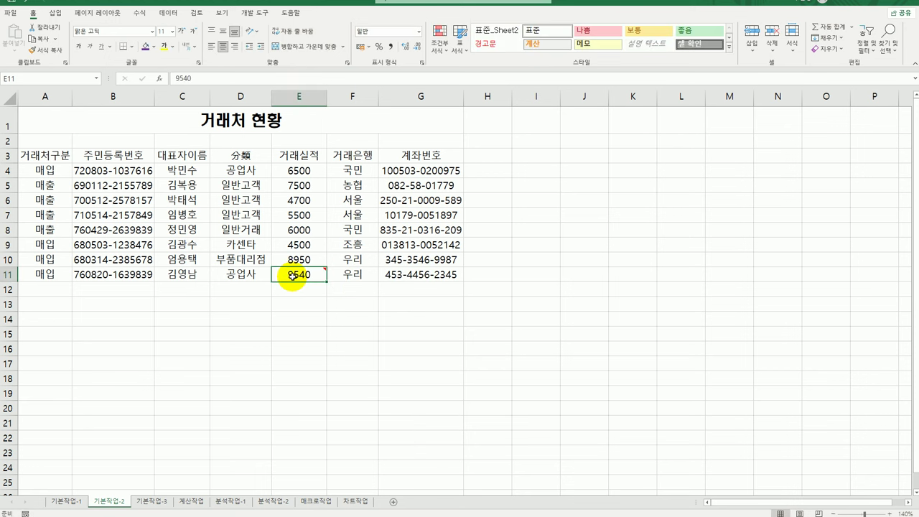
right_click(293, 276)
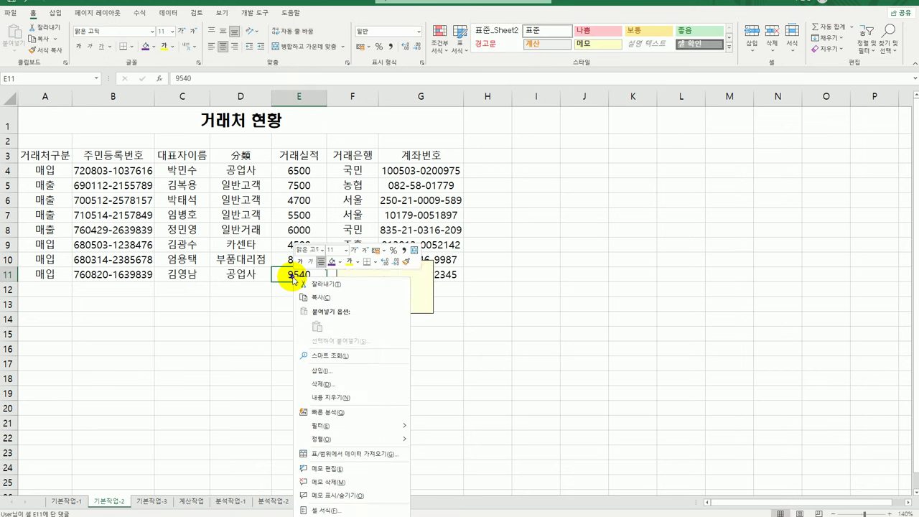
left_click(335, 494)
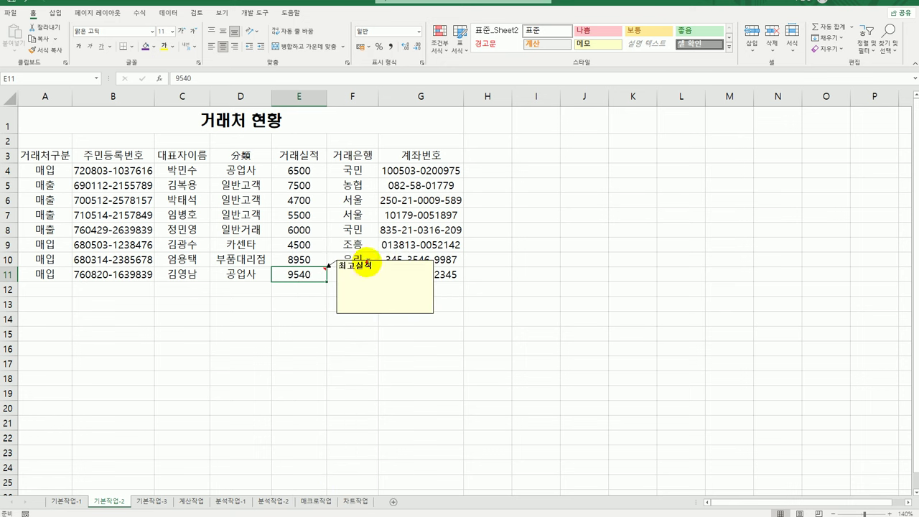
Step: Turn on automatic sizing (자동 크기) in the alignment format of the memo on E11
left_click(367, 260)
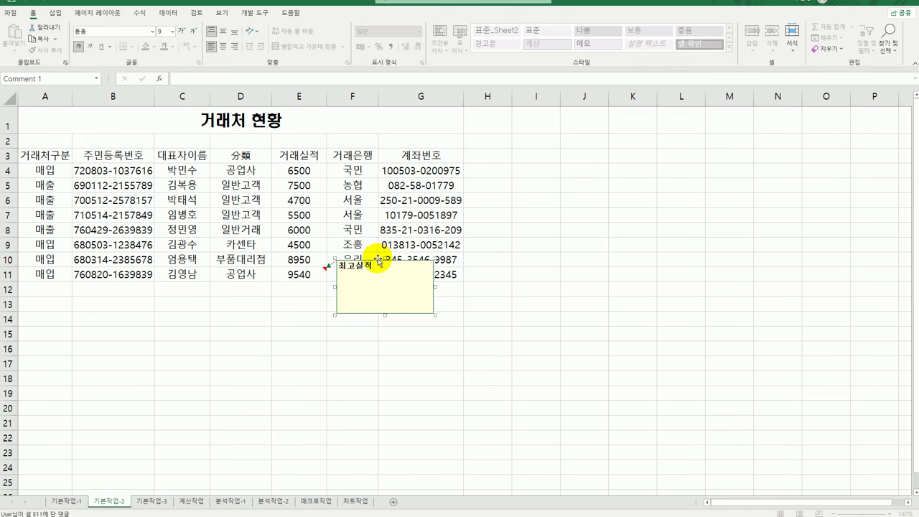
right_click(378, 260)
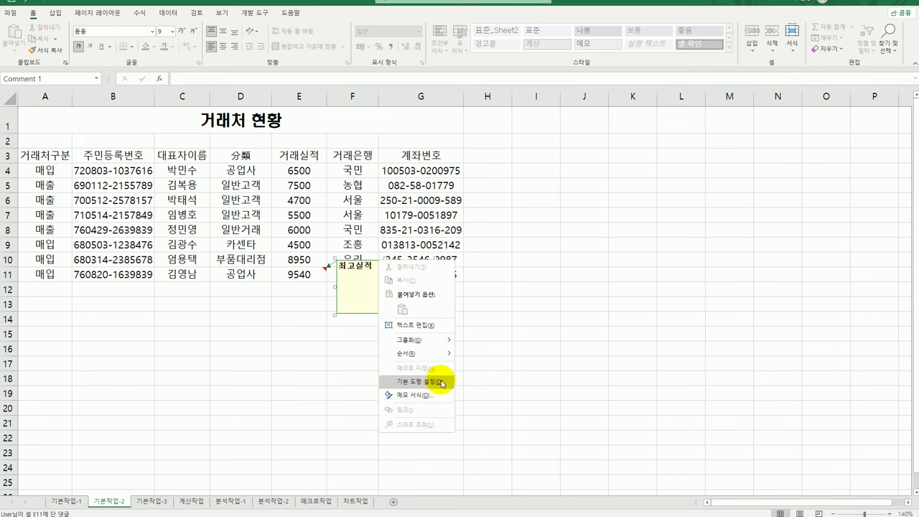
left_click(430, 394)
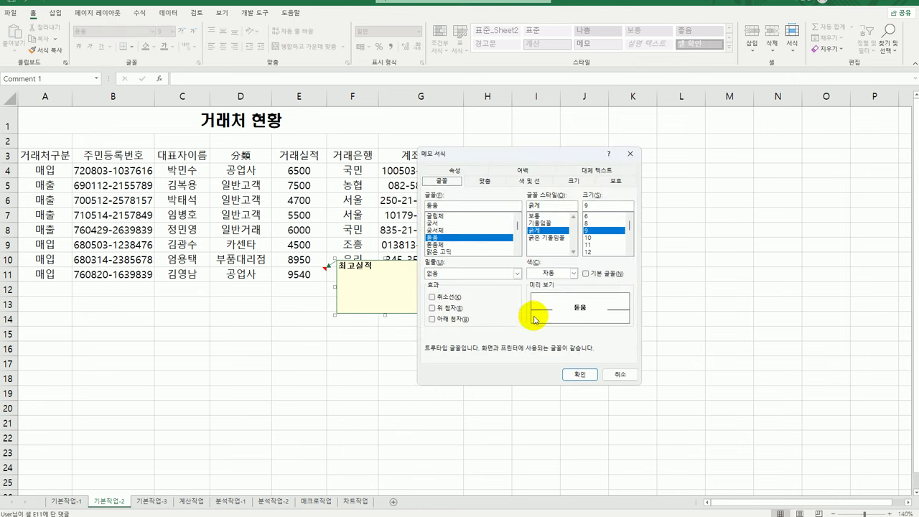
left_click(484, 181)
left_click(452, 239)
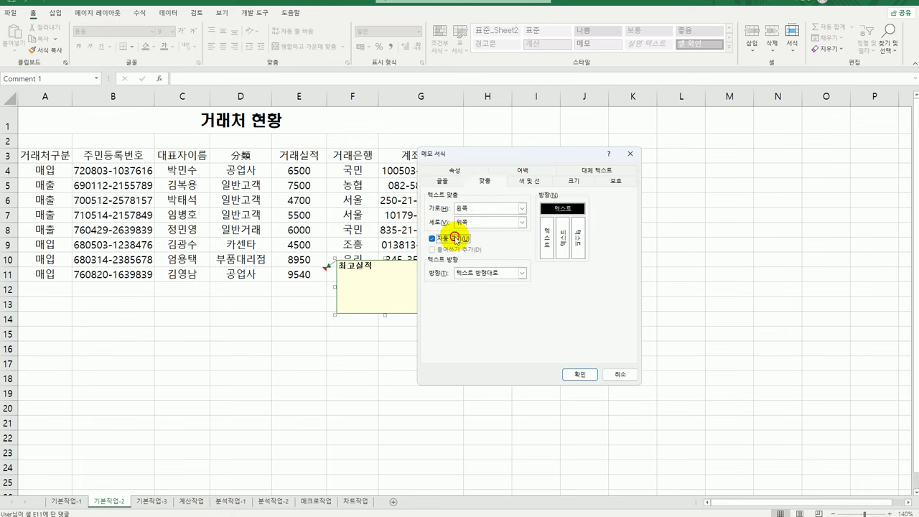
left_click(582, 373)
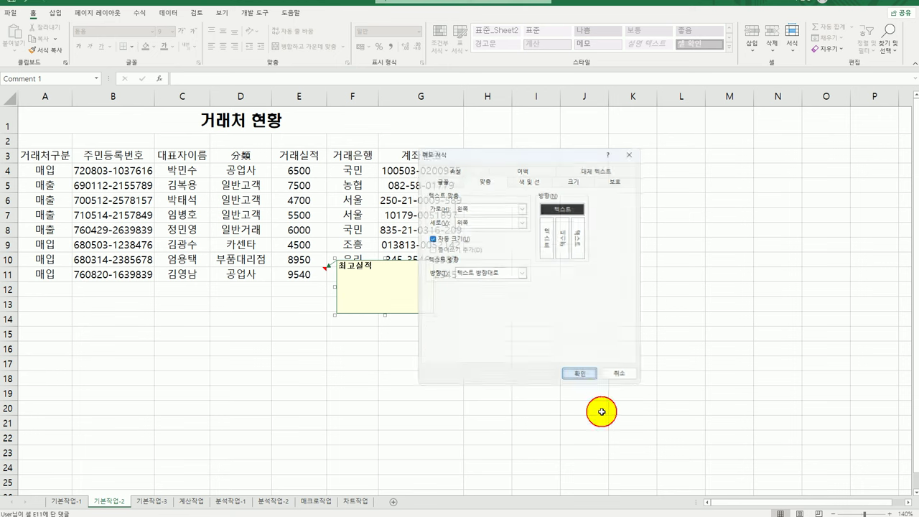
left_click(600, 411)
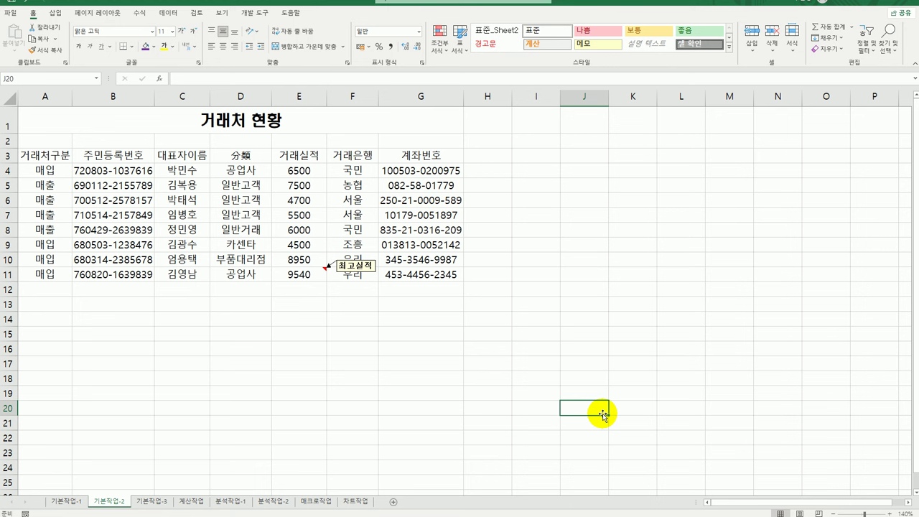
Step: Apply the custom number format #,##0"만원" to the 거래실적 values in E4:E11
left_click_drag(300, 170, 305, 274)
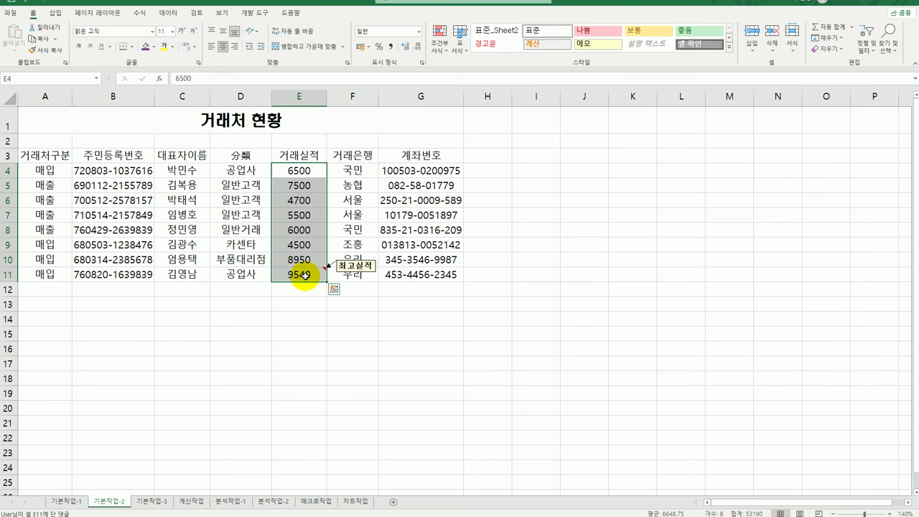
right_click(298, 175)
left_click(392, 406)
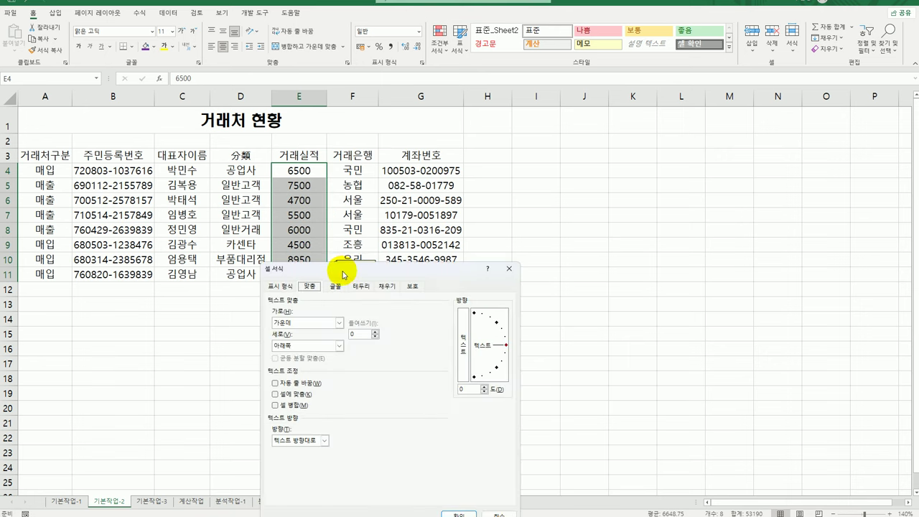
left_click_drag(477, 249, 557, 140)
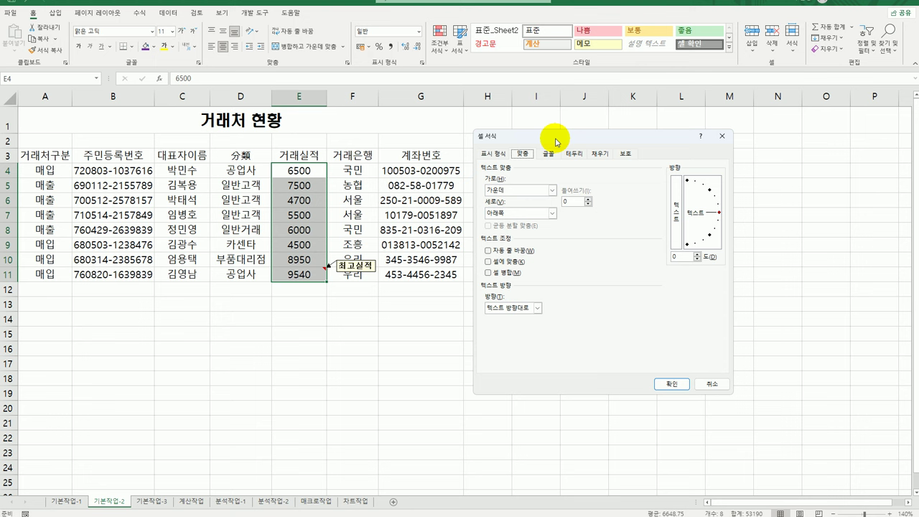
left_click(493, 154)
left_click(503, 257)
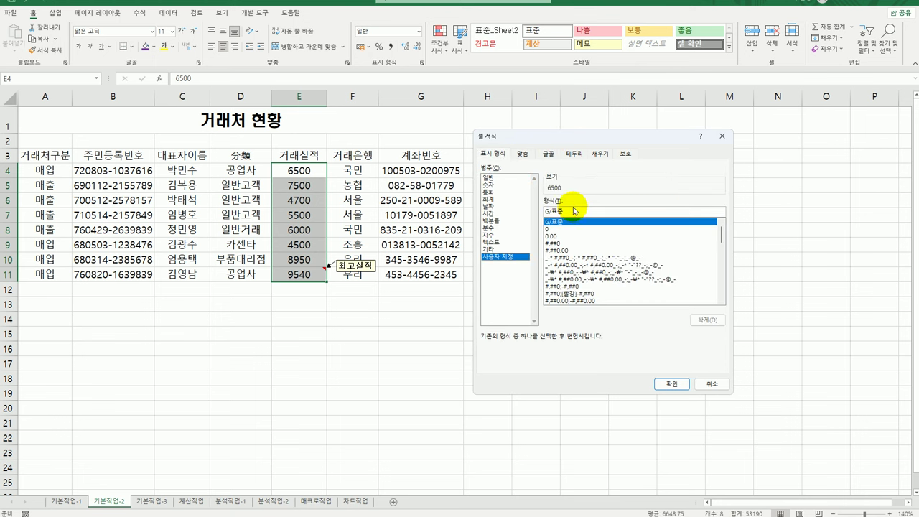
left_click_drag(572, 211, 445, 199)
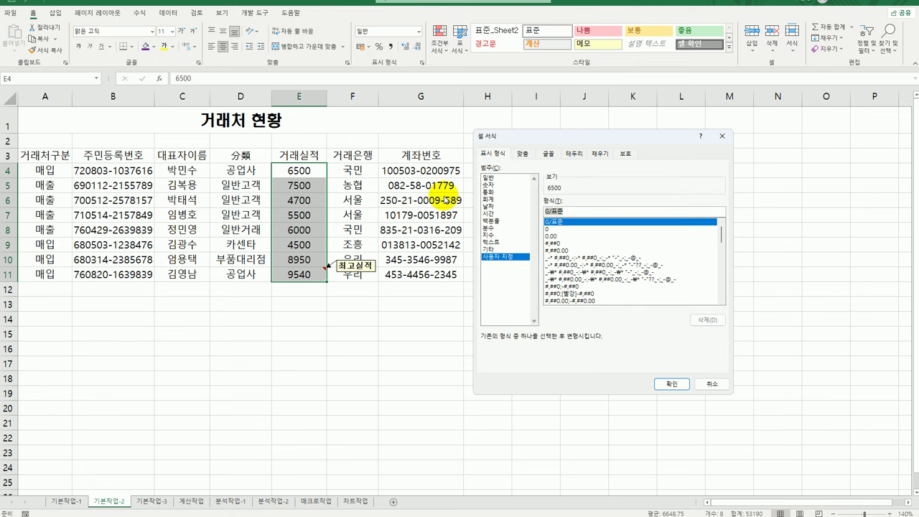
type("#,")
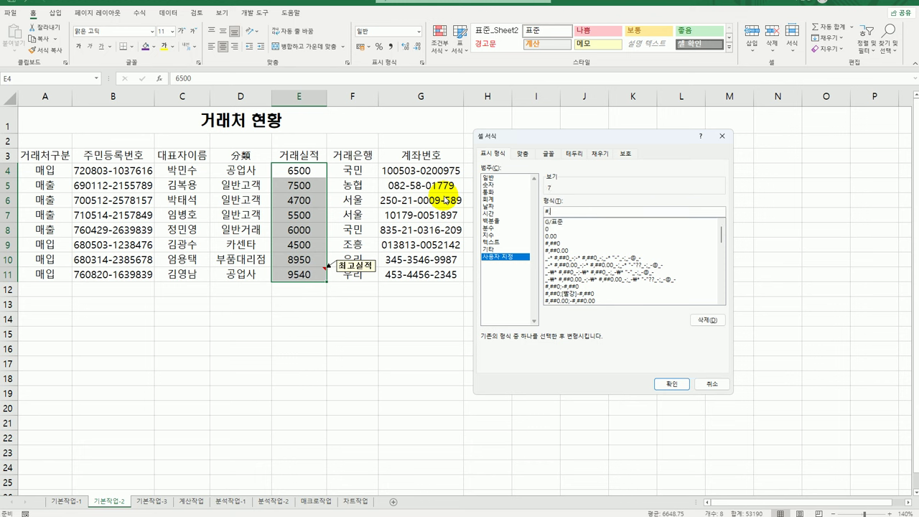
type("##0")
type("\"만원\"")
left_click(666, 382)
left_click(654, 396)
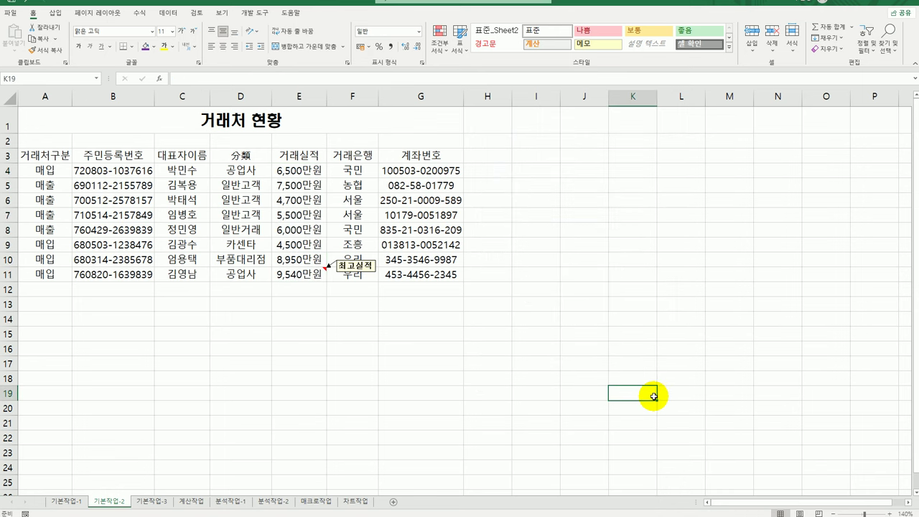
Step: Apply all borders (모든 테두리) and a thick outside border (굵은 바깥쪽 테두리) to the table A3:G11
left_click_drag(51, 157, 406, 272)
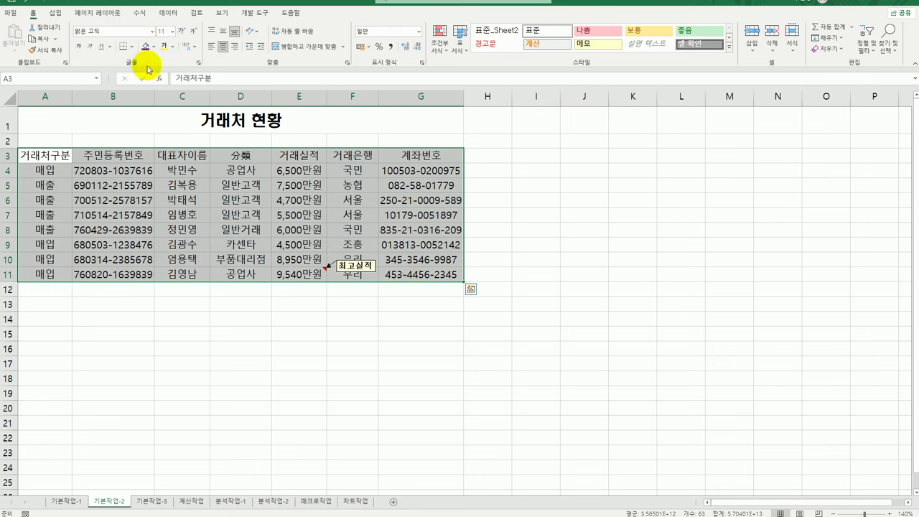
left_click(130, 46)
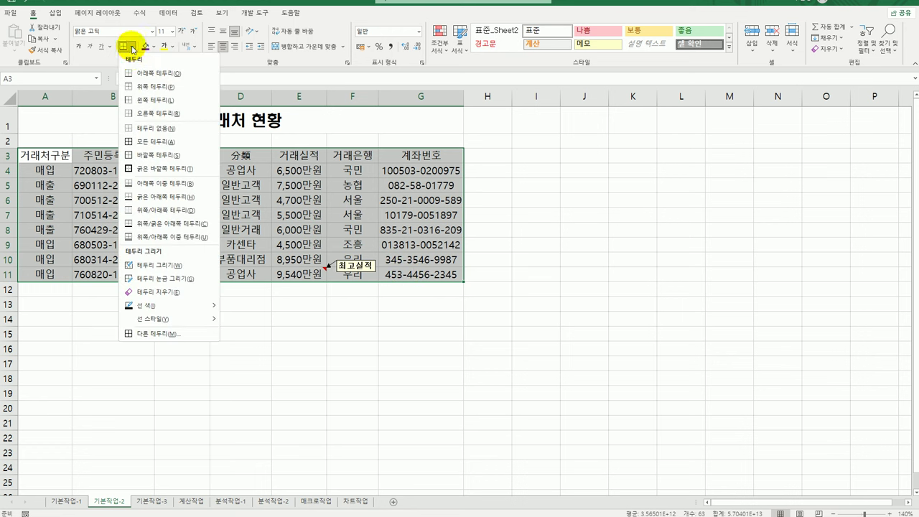
left_click(153, 144)
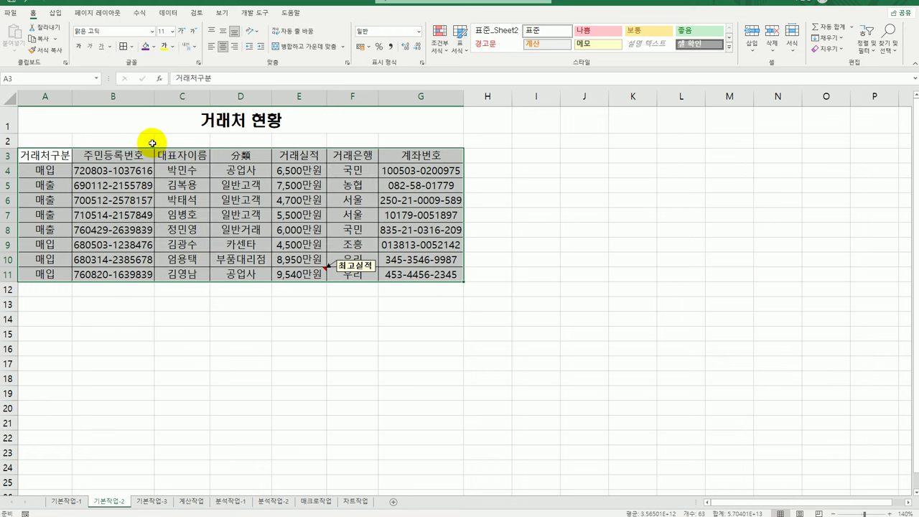
left_click(131, 46)
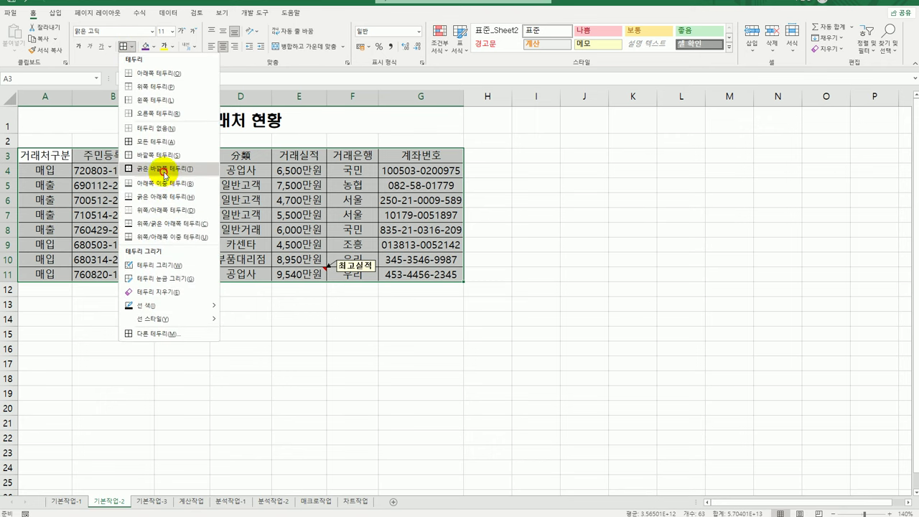
left_click(165, 170)
left_click(581, 360)
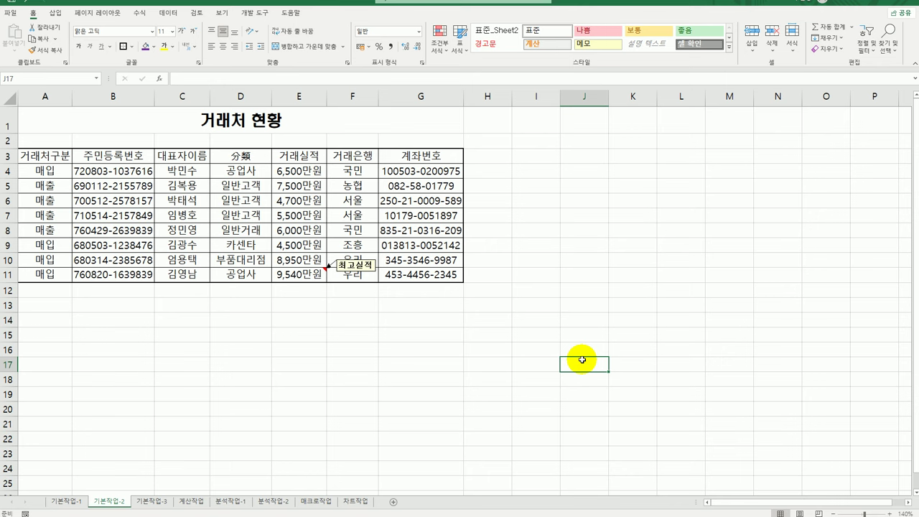
Step: Turn on the automatic filter for the 급여대장 table on the 기본작업-3 sheet
left_click(151, 501)
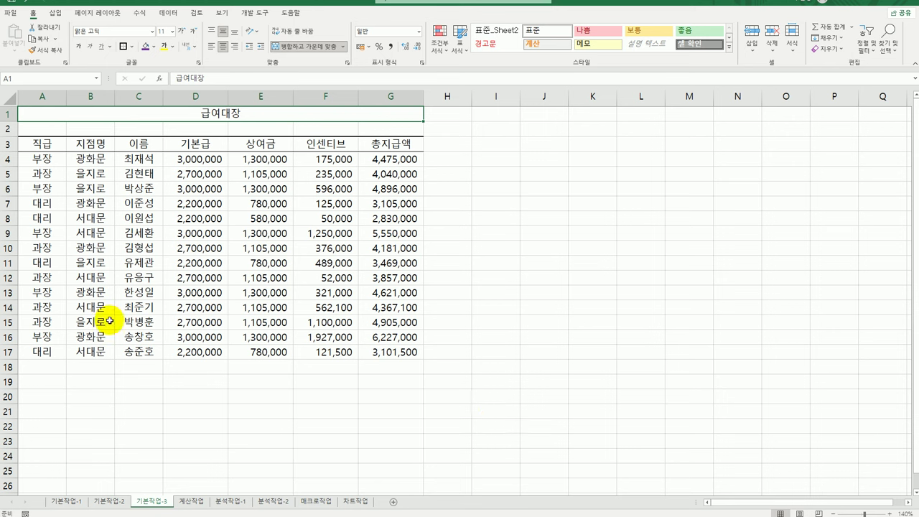
left_click(97, 173)
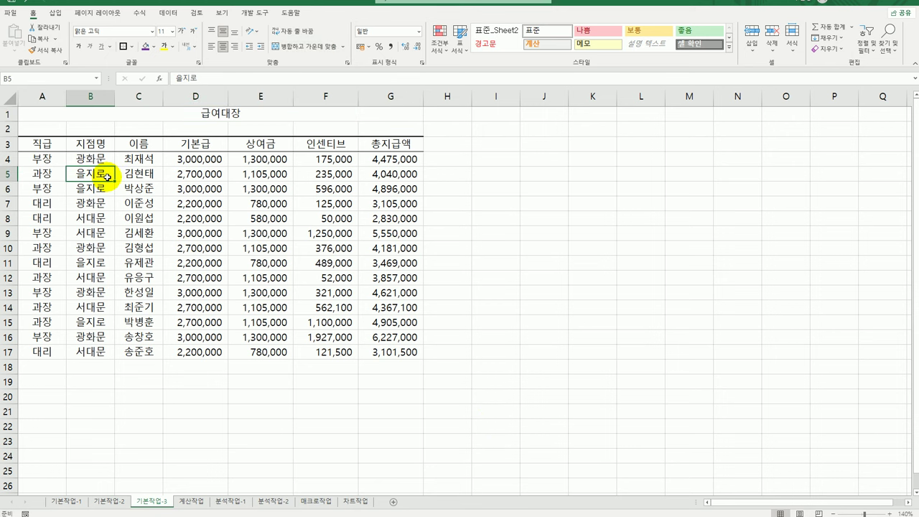
left_click(168, 12)
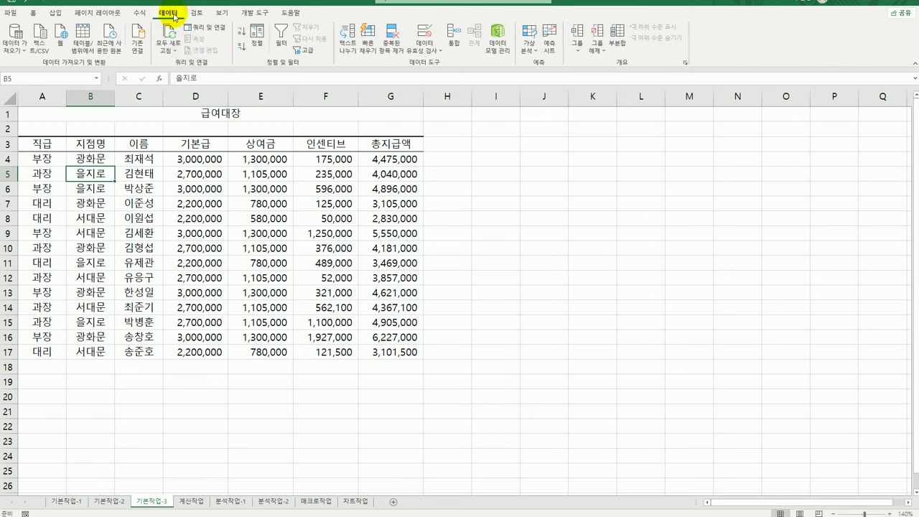
left_click(281, 33)
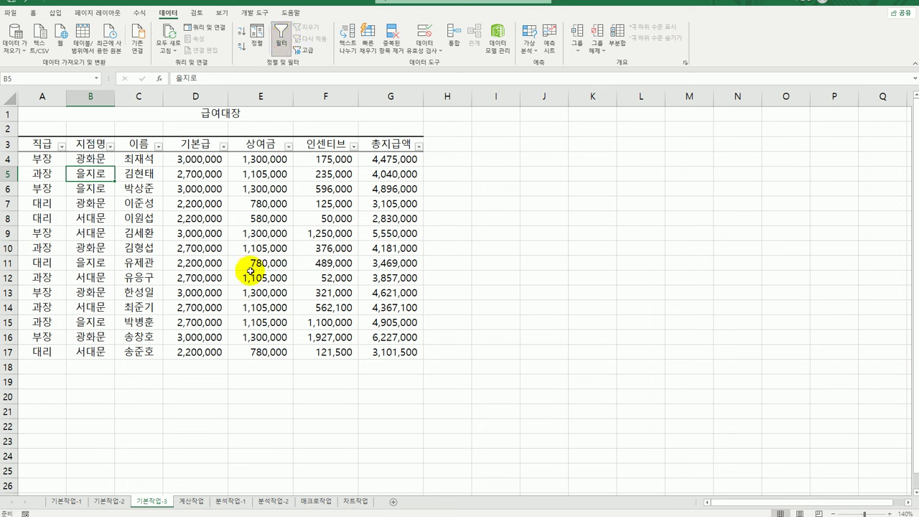
Step: Begin a custom number filter on the 총지급액 column with the first condition >= 3000000
left_click(384, 147)
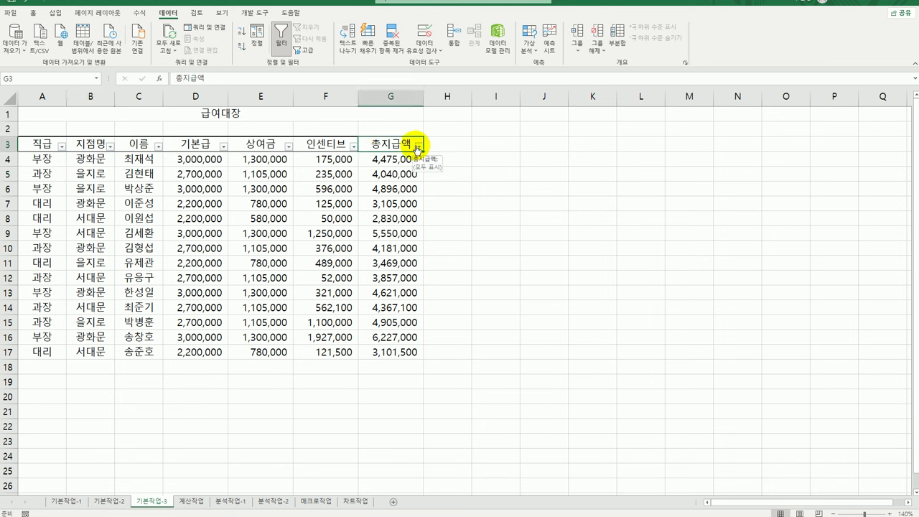
left_click(417, 147)
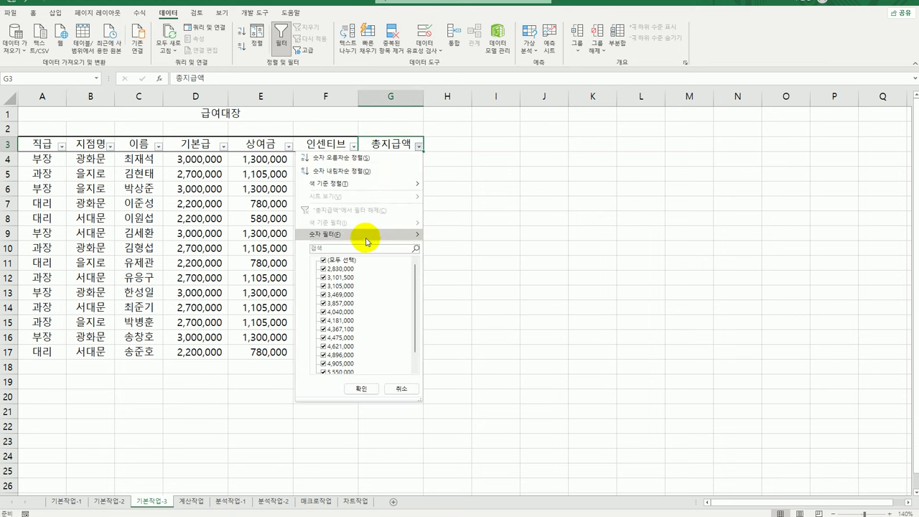
mouse_move(363, 235)
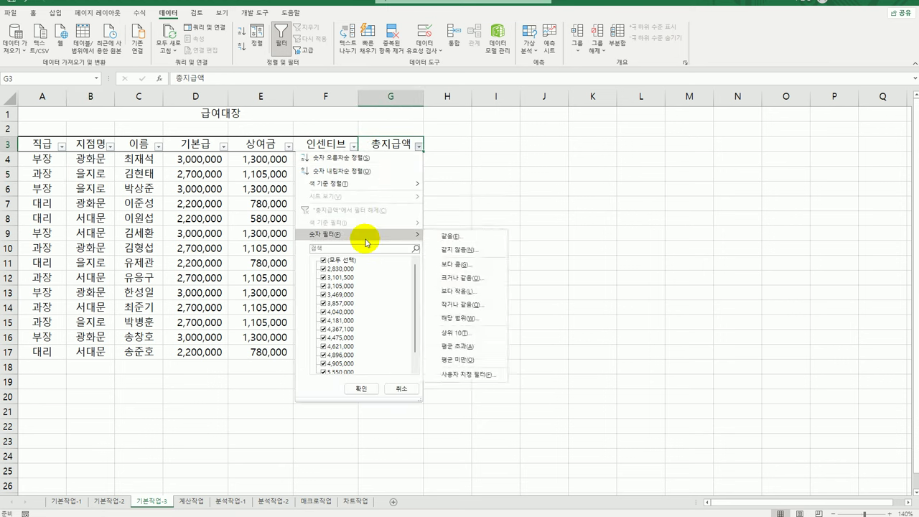
left_click(447, 374)
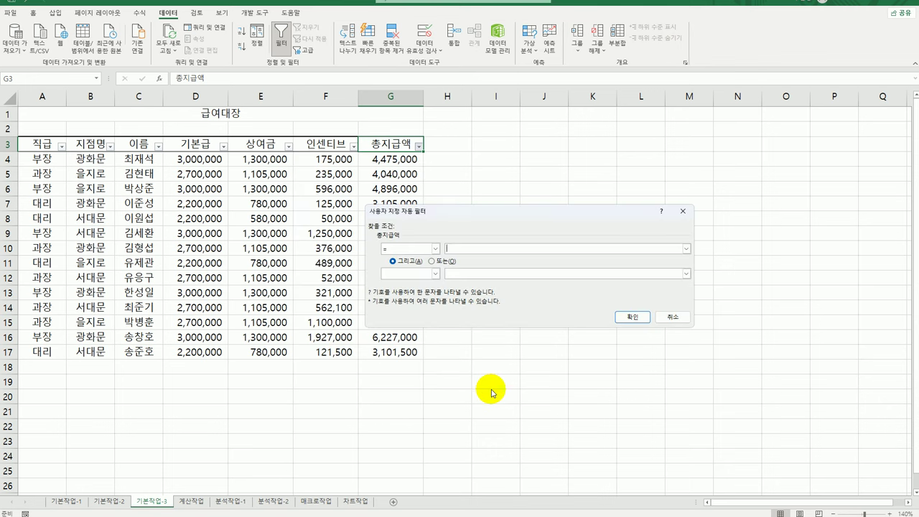
left_click(435, 249)
left_click(415, 290)
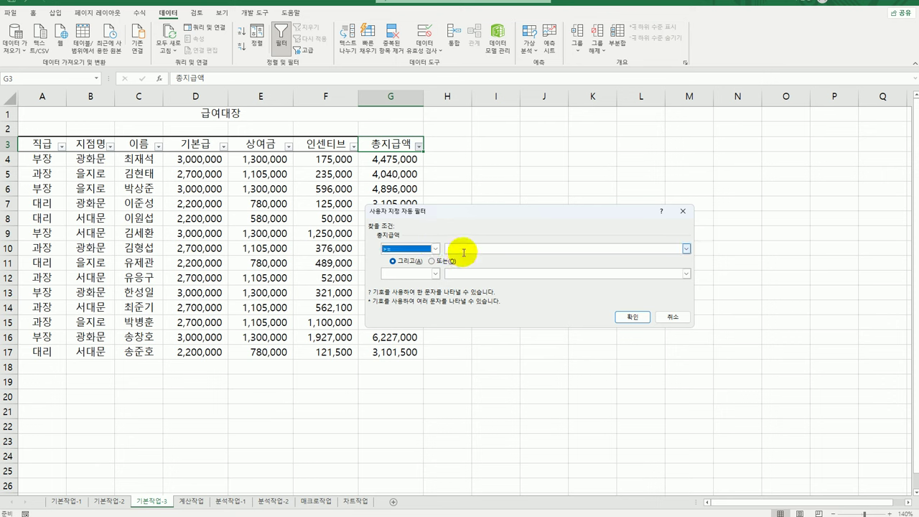
left_click(463, 249)
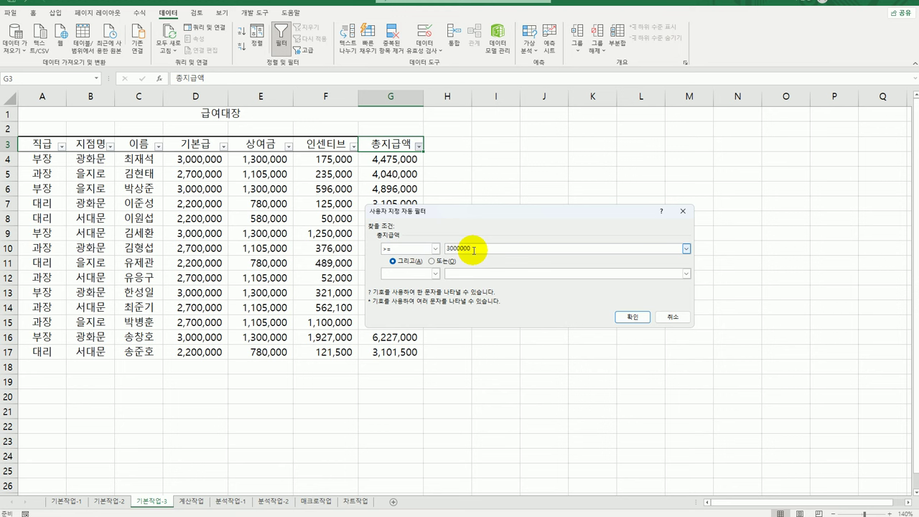
type("3000000")
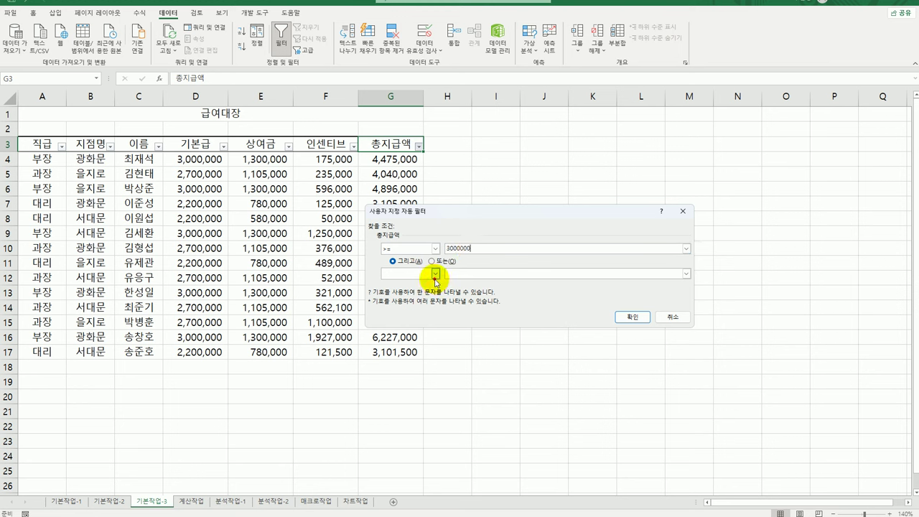
Step: Add the second condition < 5000000 joined with And (그리고) and apply the 총지급액 filter
left_click(435, 274)
left_click(413, 323)
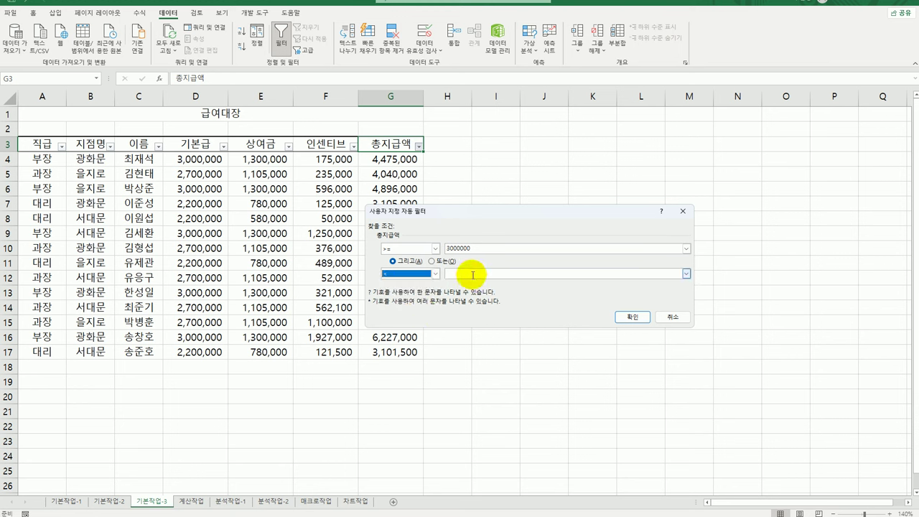
left_click(472, 274)
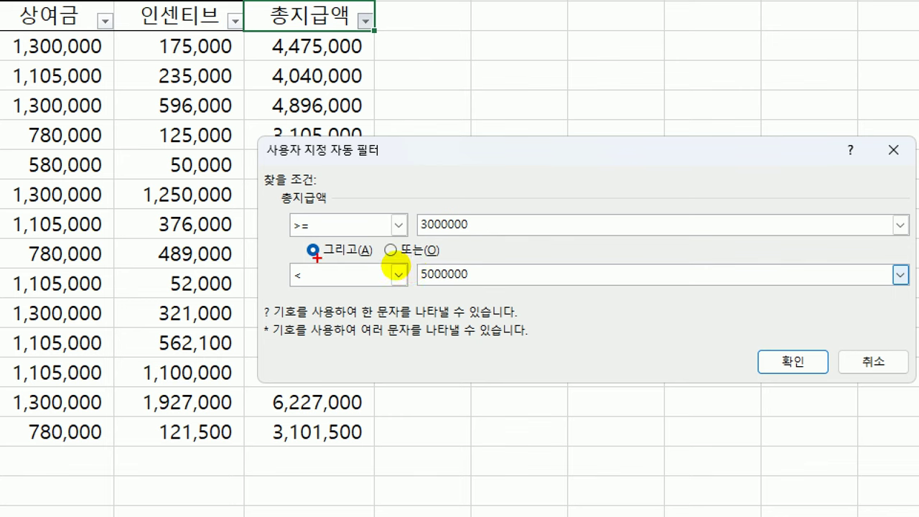
left_click_drag(305, 253, 354, 260)
left_click_drag(298, 293, 472, 295)
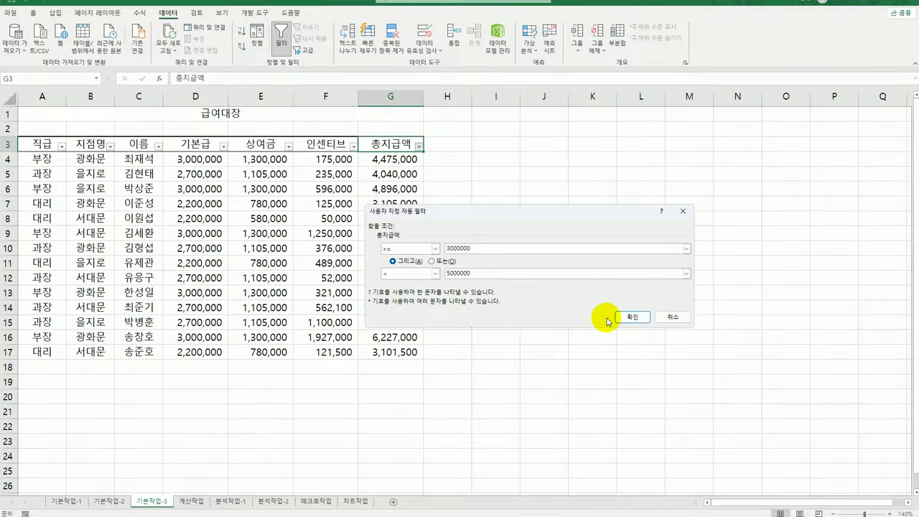
left_click(762, 361)
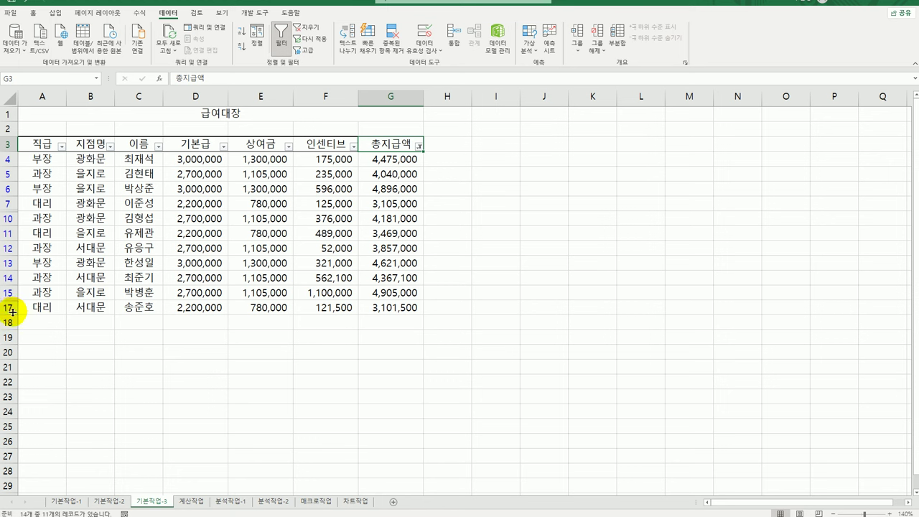
Step: Filter the 지점명 column with the text condition 끝 문자 (ends with) set to 문
left_click(81, 143)
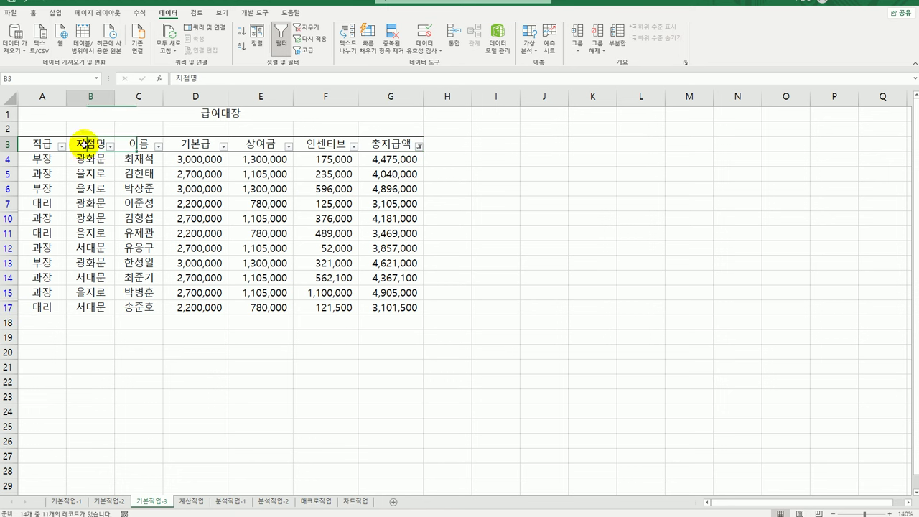
left_click(109, 146)
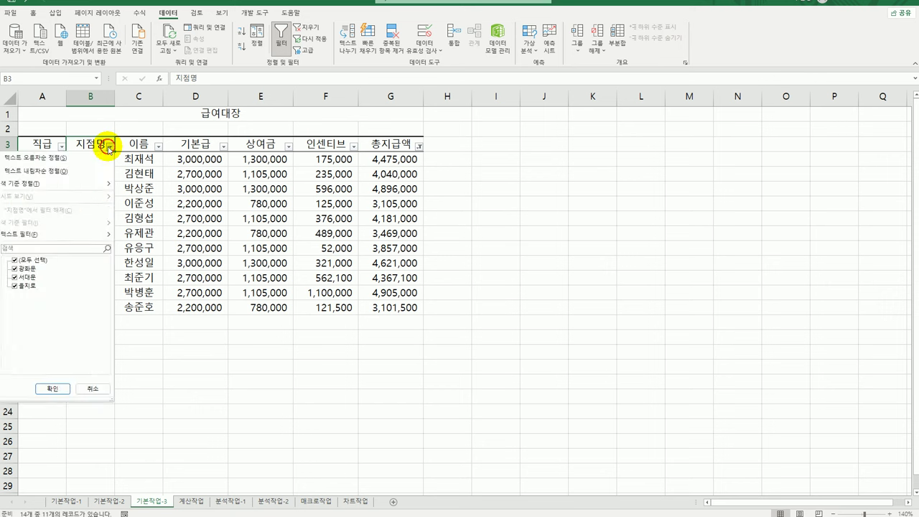
mouse_move(93, 237)
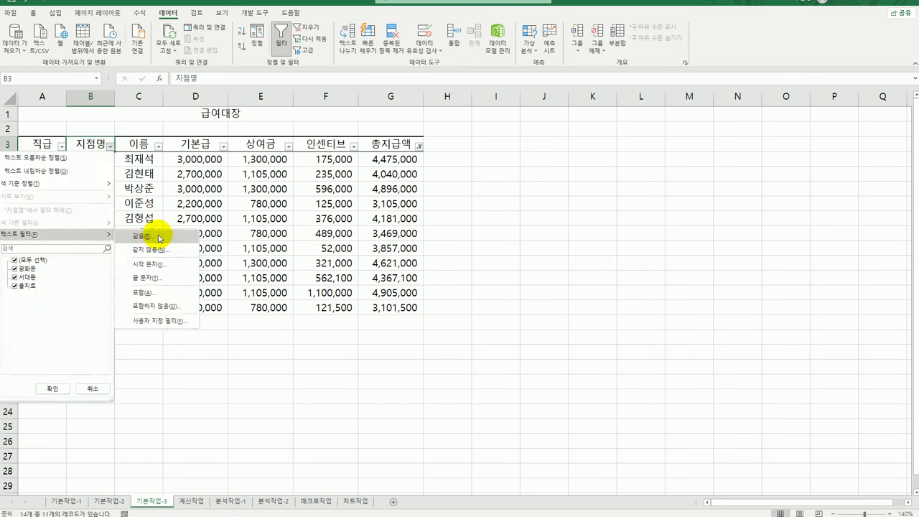
left_click(166, 279)
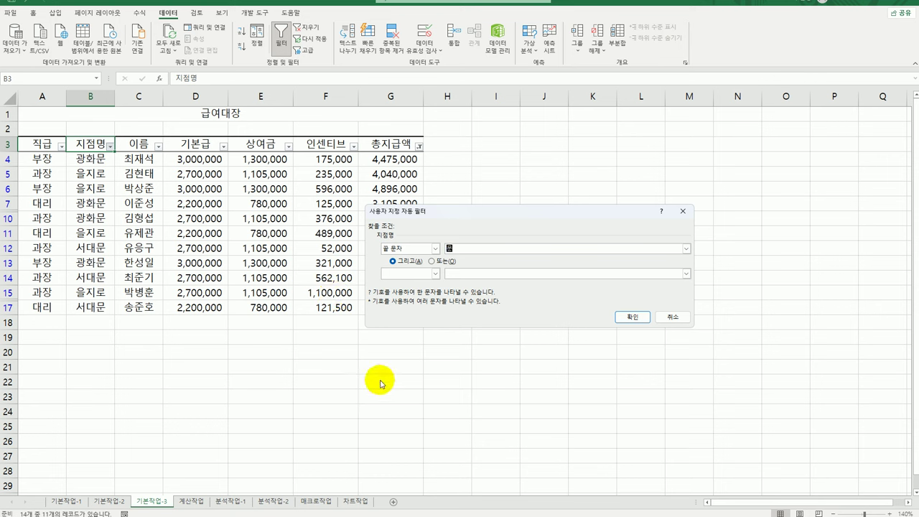
left_click(623, 316)
left_click(586, 381)
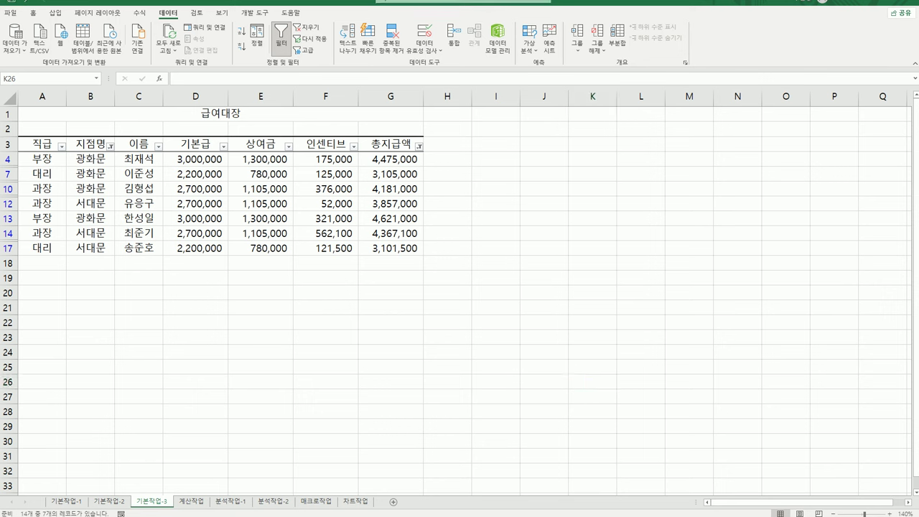
Step: On the 계산작업 sheet, enter =AVERAGE($B$3:$B$8) in cell D3 to average the 컴퓨터일반 scores
left_click(191, 501)
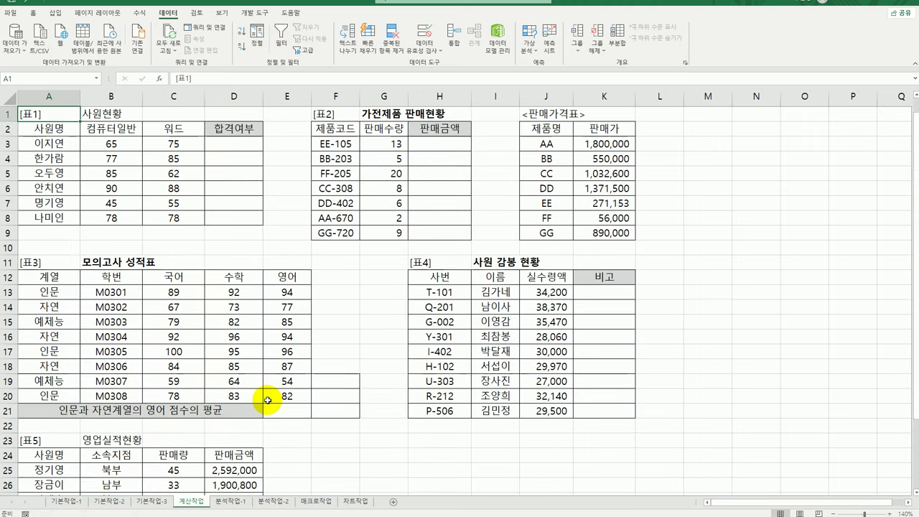
left_click(251, 144)
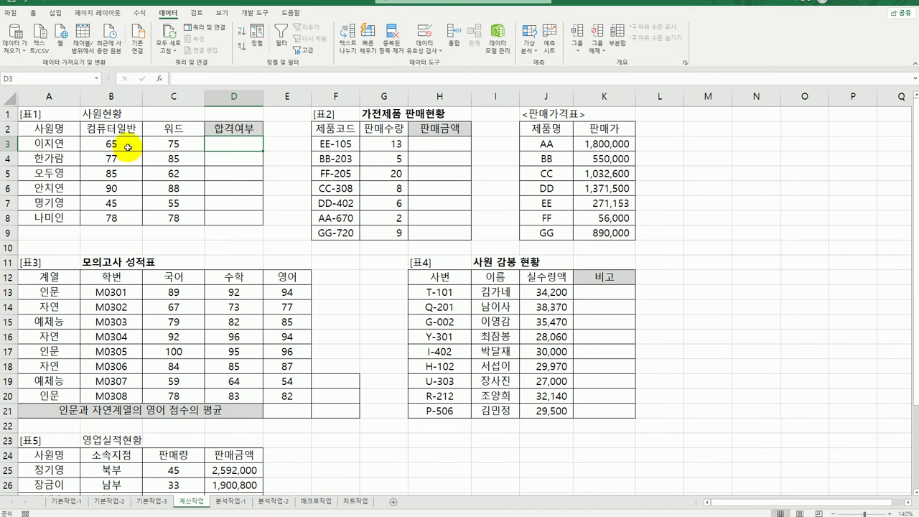
left_click(178, 146)
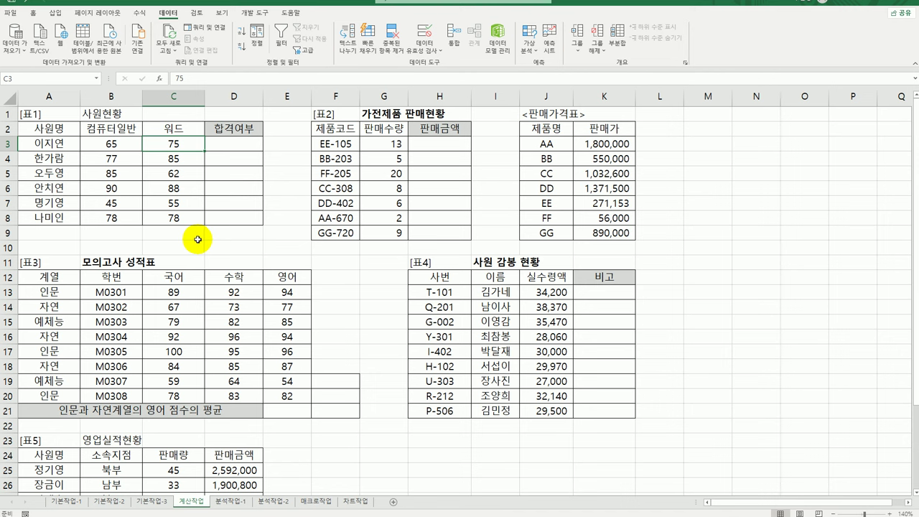
left_click(248, 142)
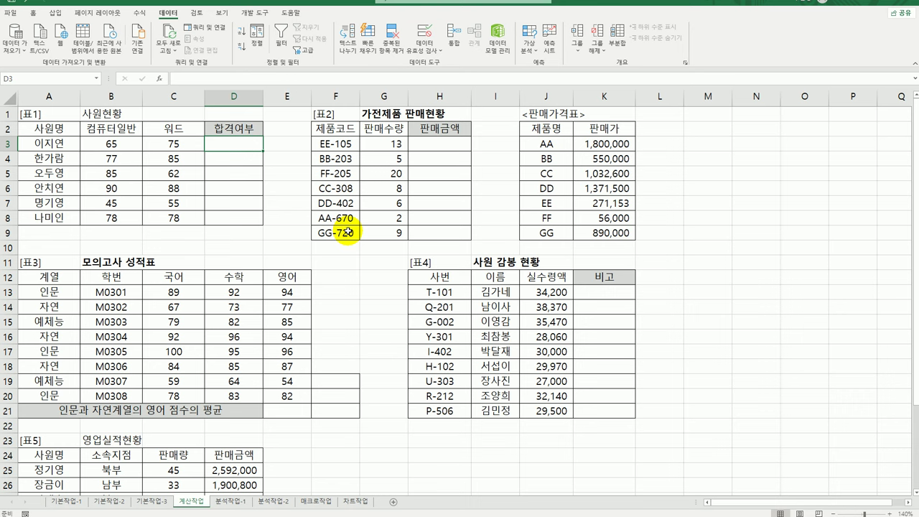
type("=")
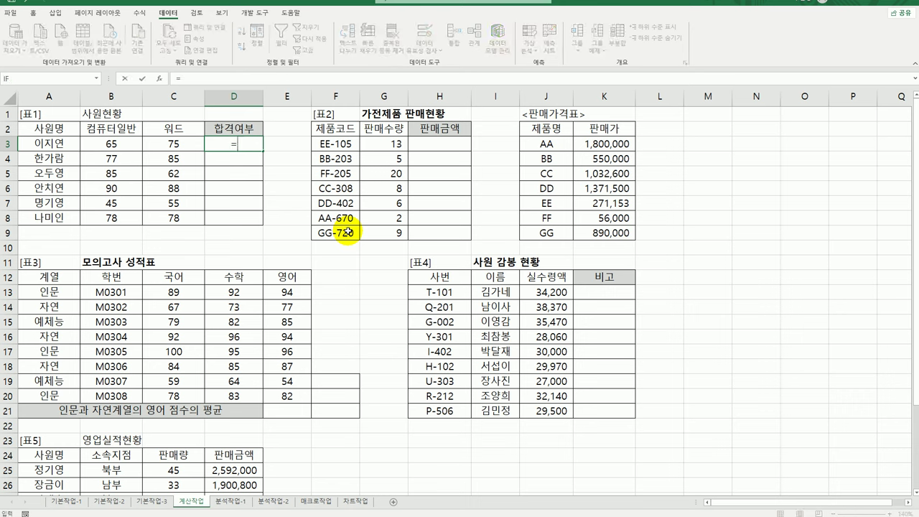
type("av")
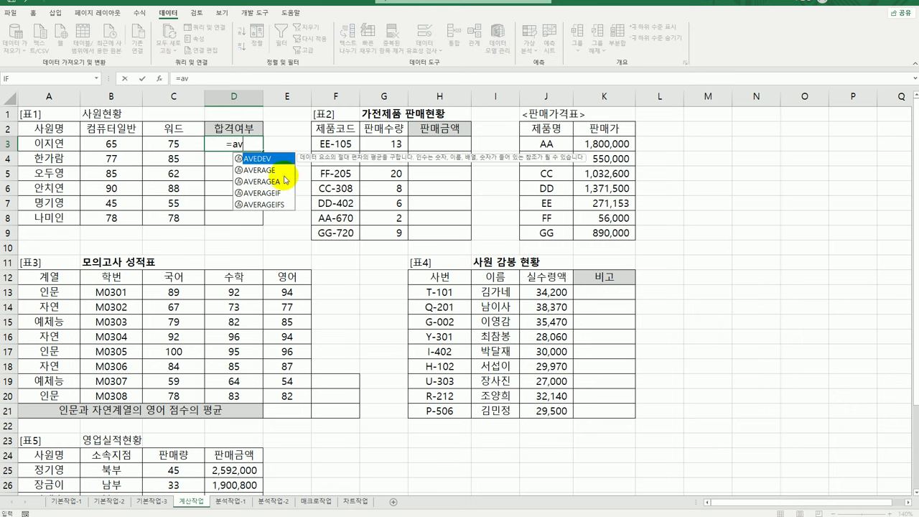
double_click(280, 170)
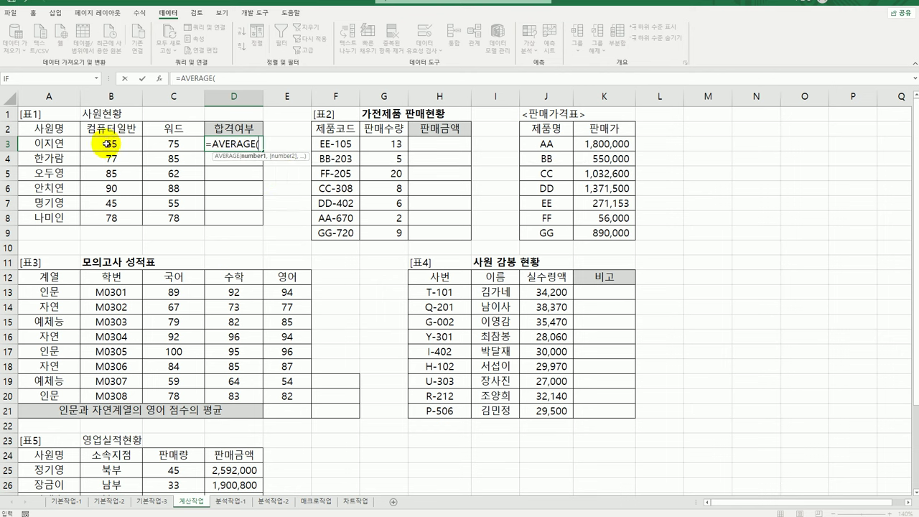
left_click_drag(107, 144, 112, 223)
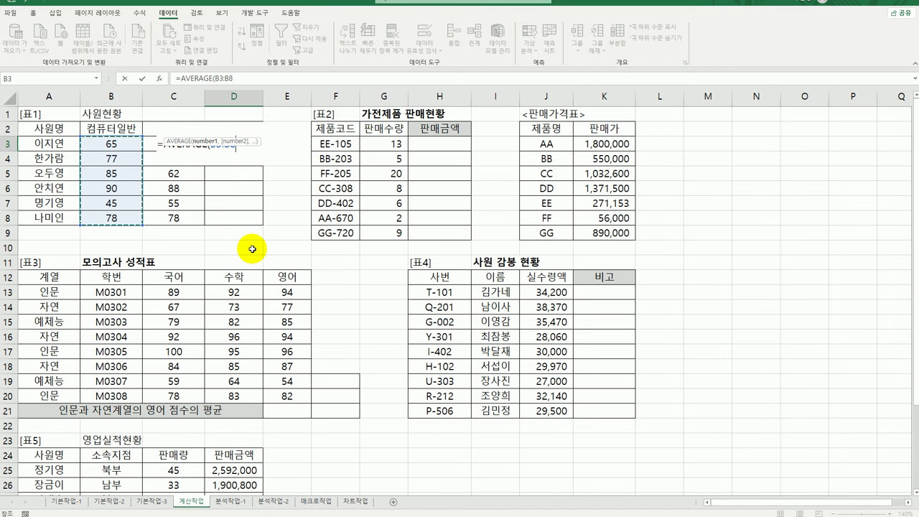
key("F4")
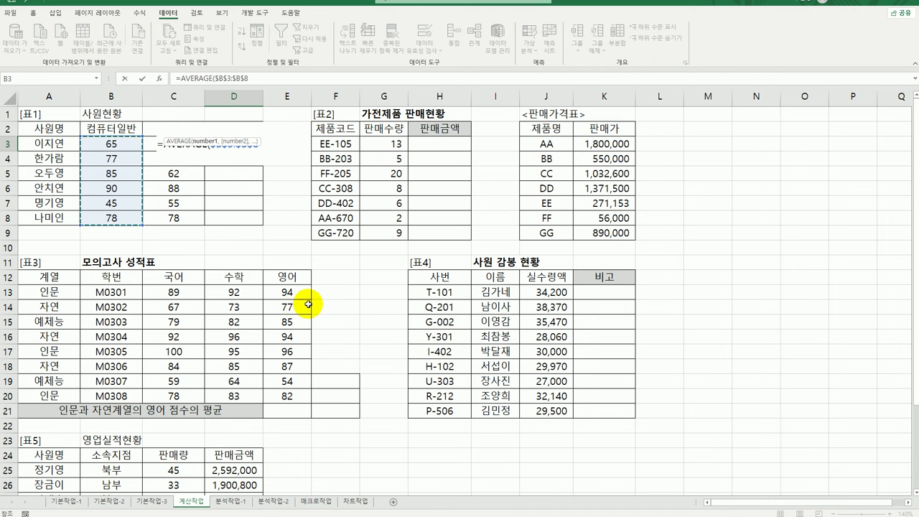
type(")")
key("Return")
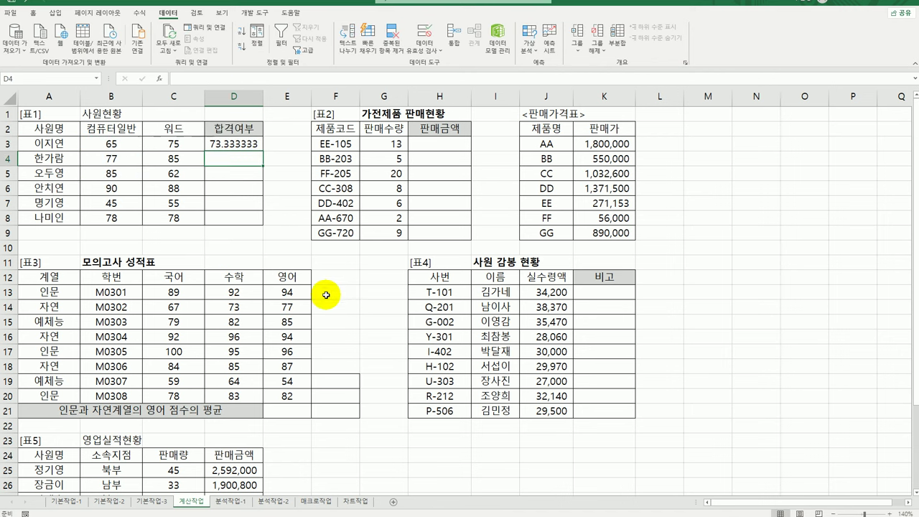
Step: Copy the average formula in D3 down the 합격여부 column through D8
left_click(255, 145)
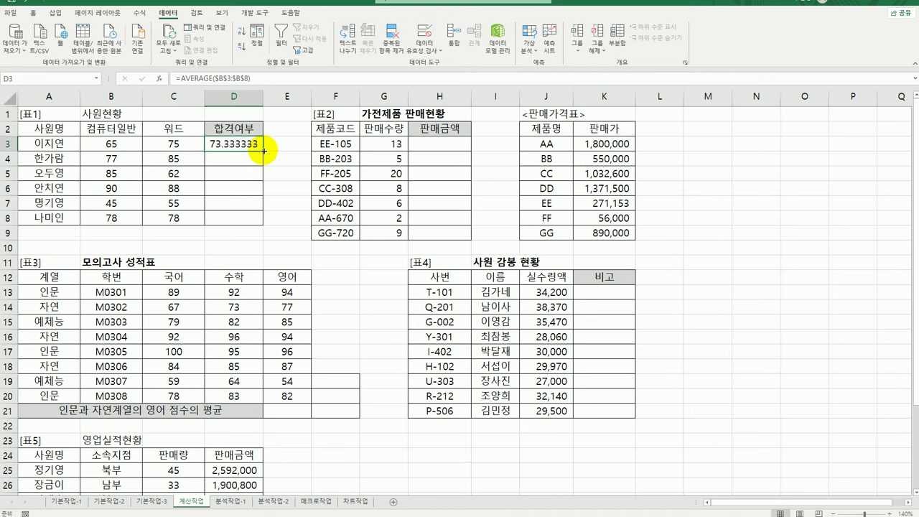
left_click_drag(263, 151, 258, 223)
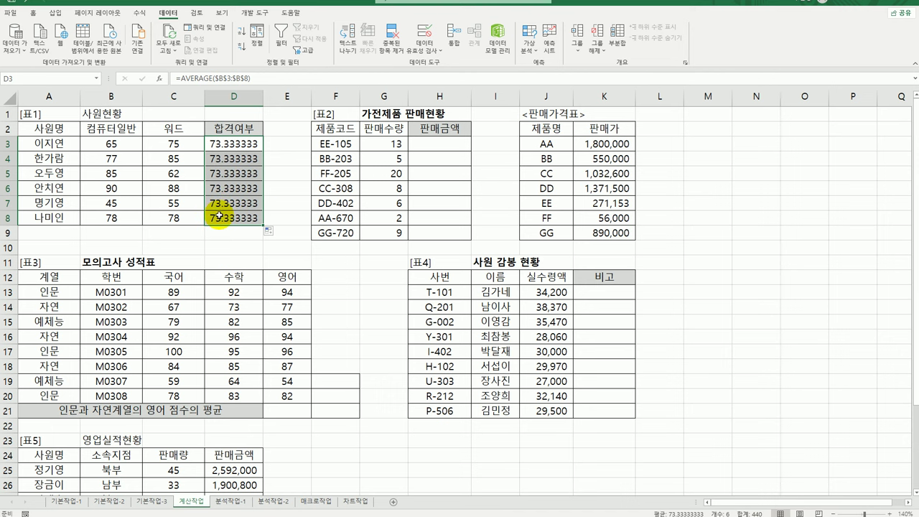
Step: Wrap the average in D3 in an AND function and make its first condition B3>=AVERAGE($B$3:$B$8)
double_click(241, 144)
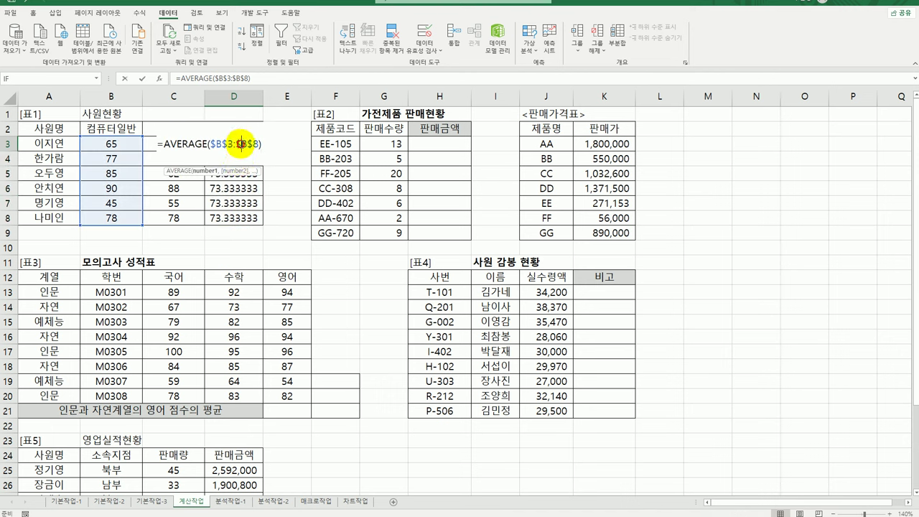
left_click(165, 148)
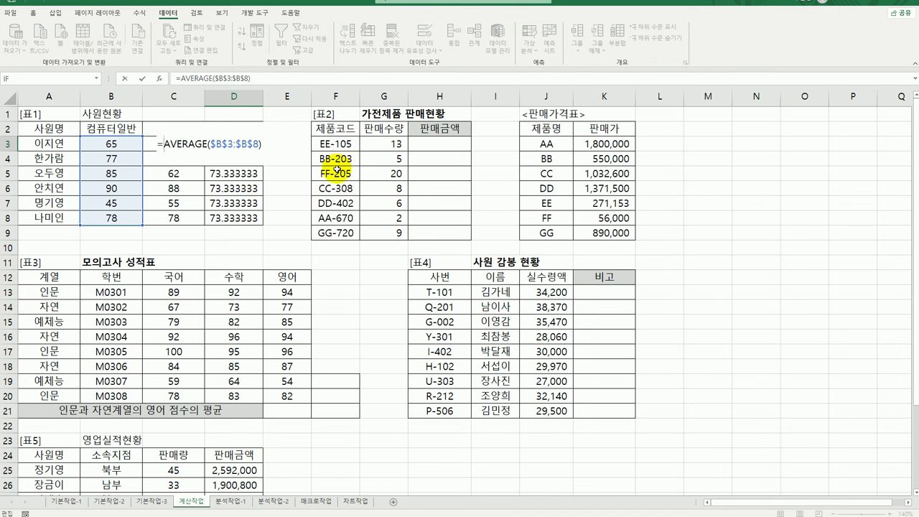
type("and")
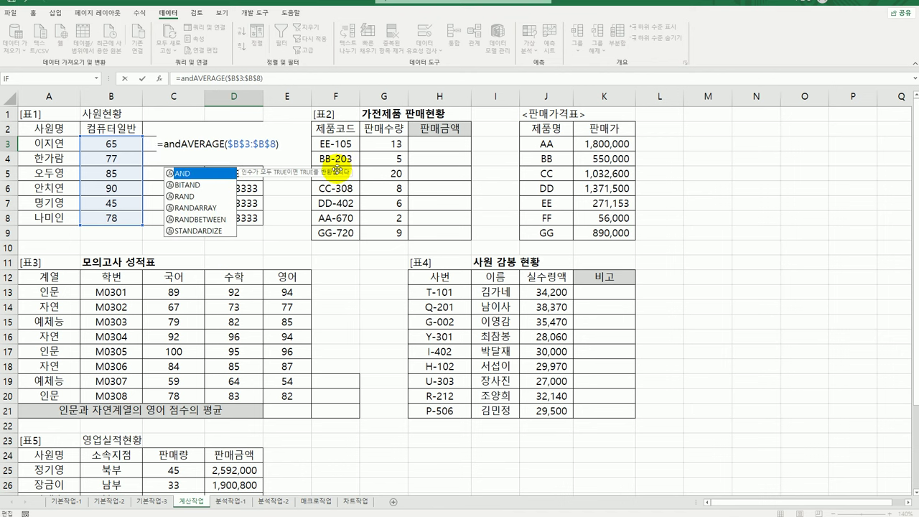
double_click(185, 173)
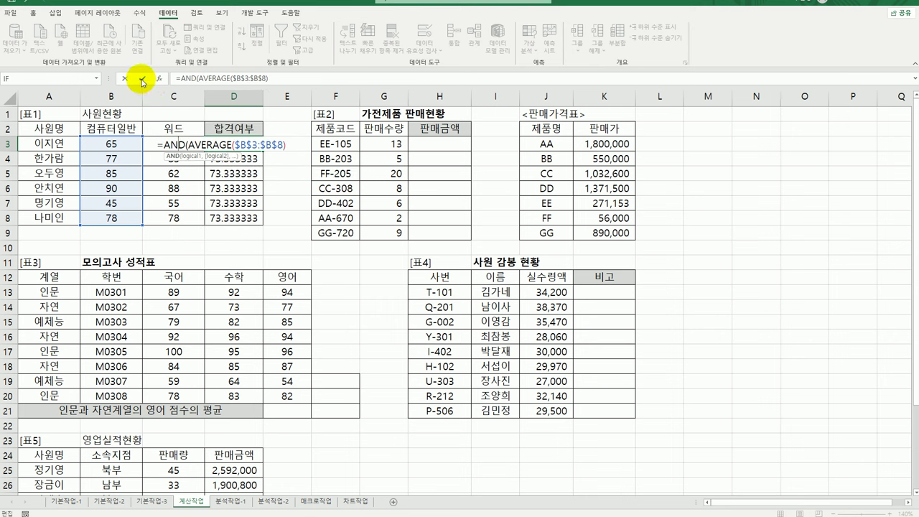
left_click(159, 79)
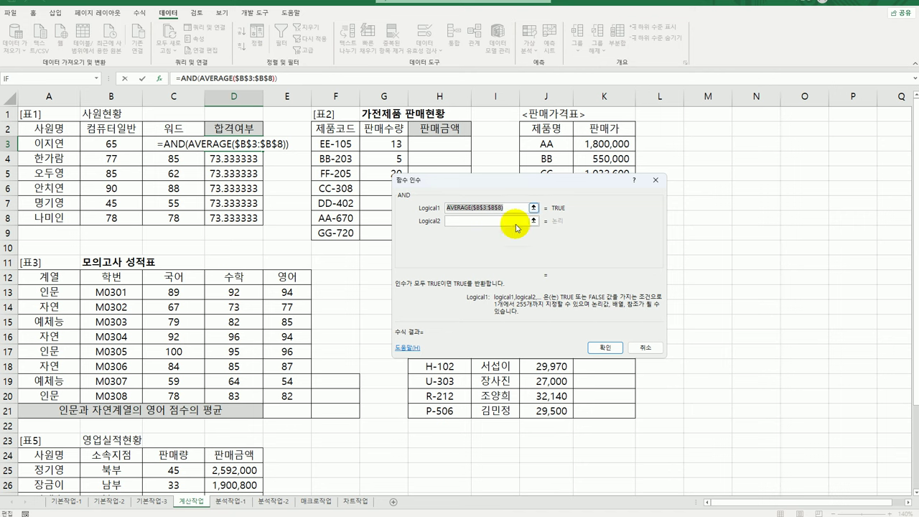
left_click(458, 220)
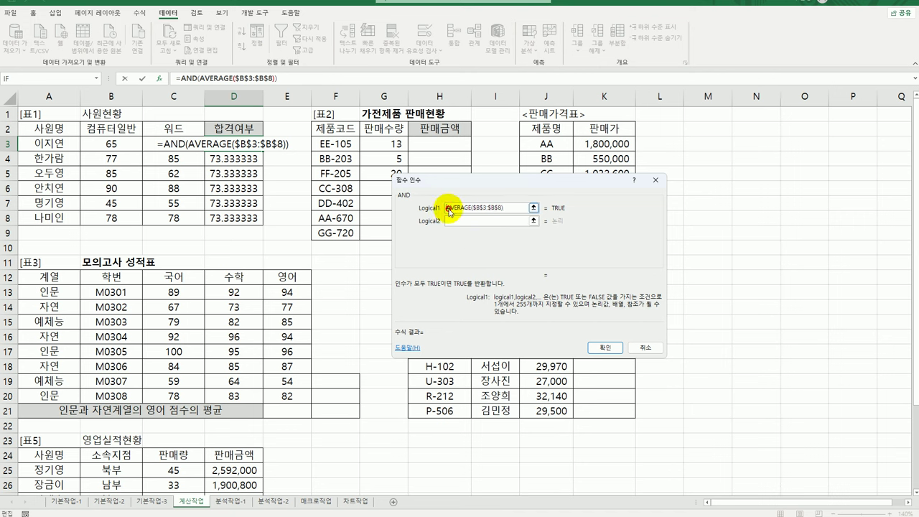
left_click(117, 144)
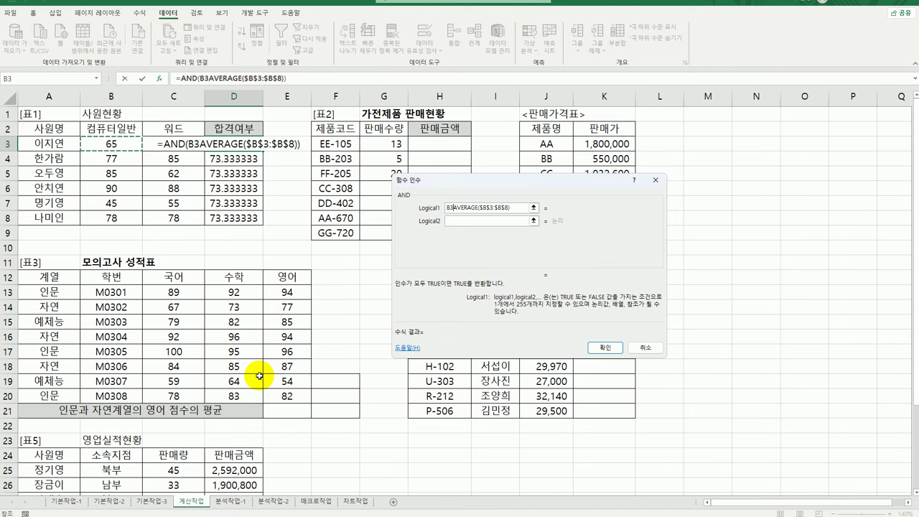
type(">=")
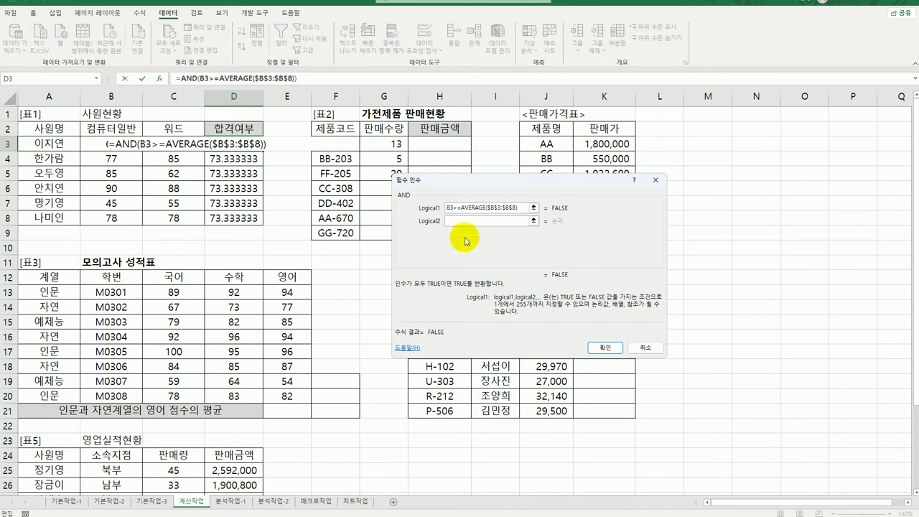
left_click_drag(519, 207, 414, 203)
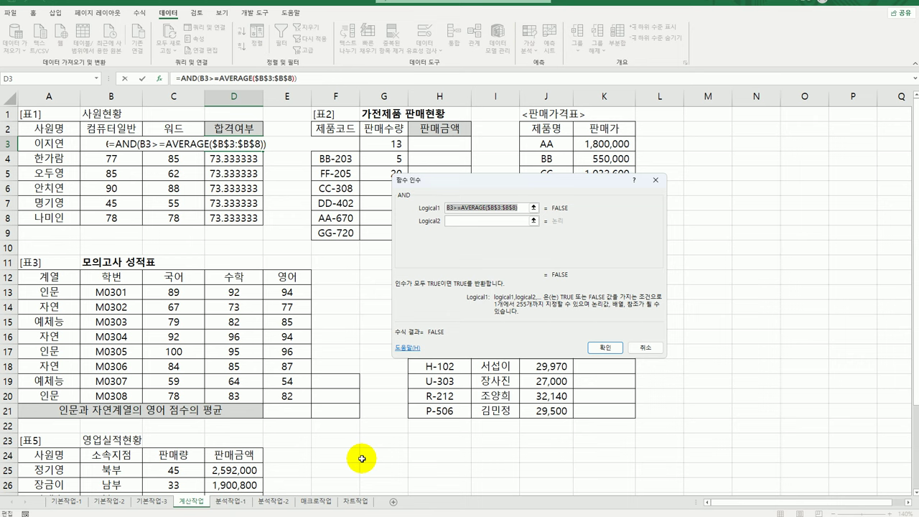
Step: Add C3>=AVERAGE($C$3:$C$8) as the second AND condition in D3 and fill the formula down to D8
left_click(461, 219)
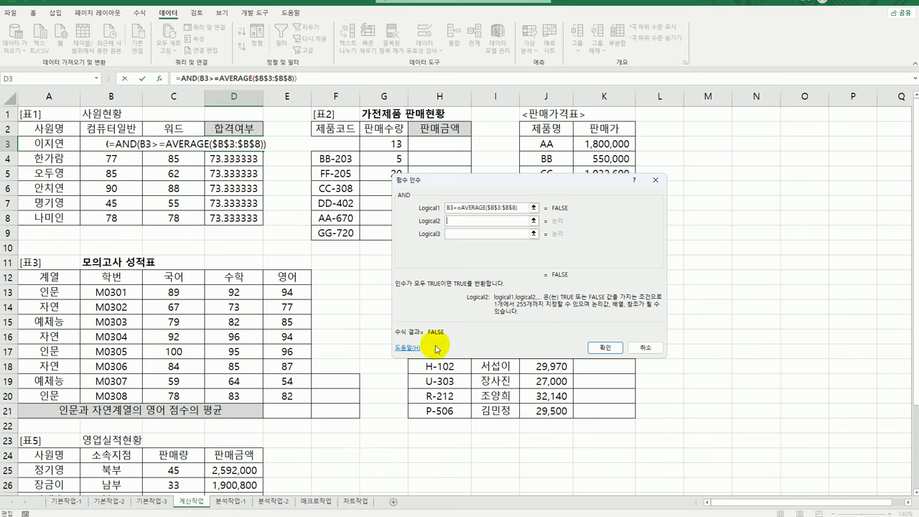
left_click(175, 144)
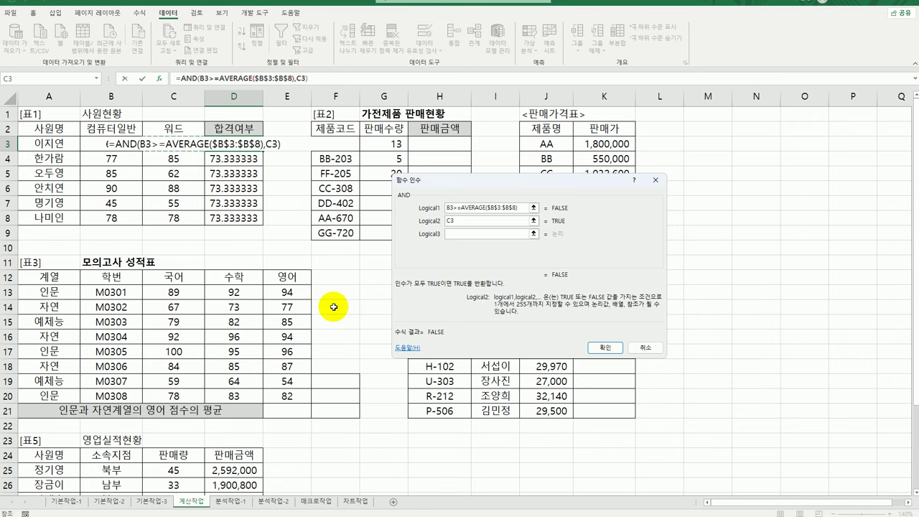
type(">=a")
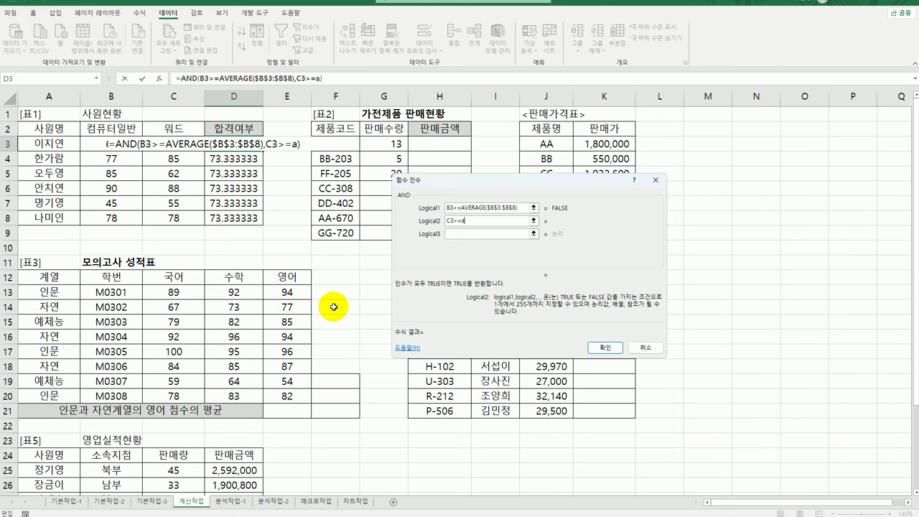
type("verage(")
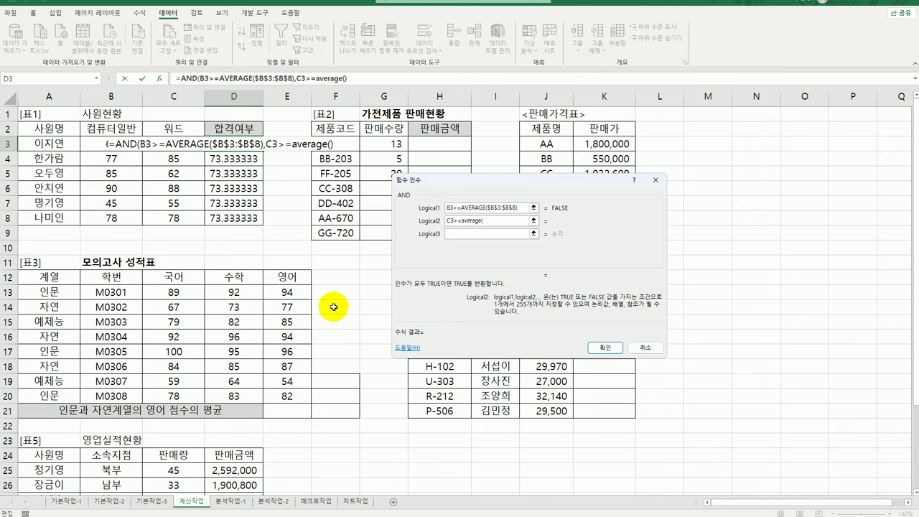
left_click_drag(169, 144, 174, 224)
key("F4")
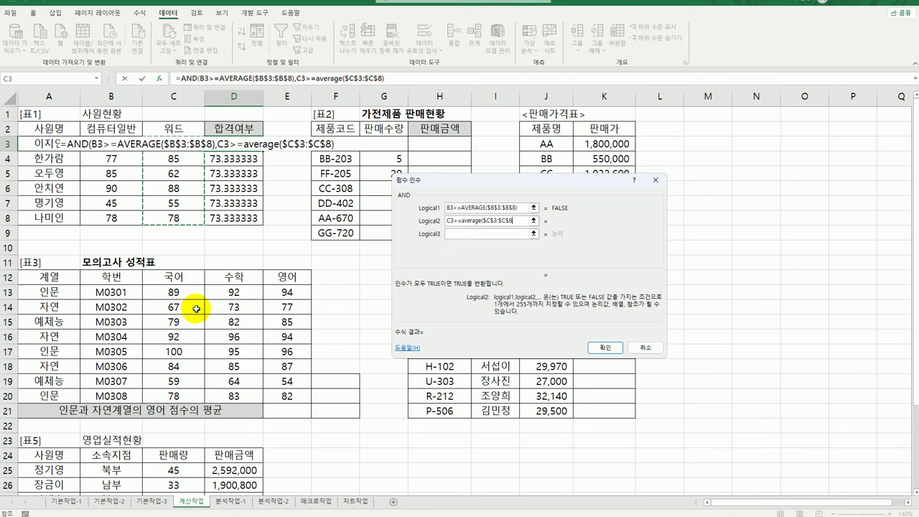
type(")")
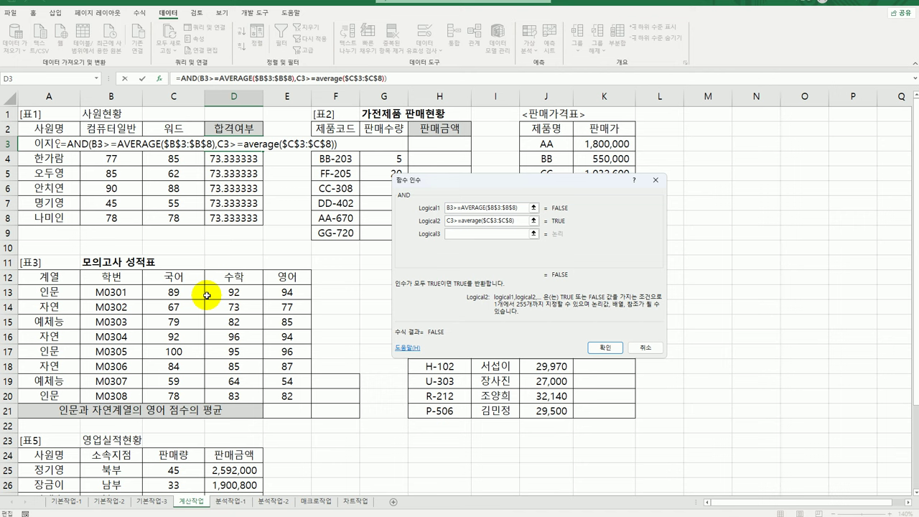
left_click(467, 208)
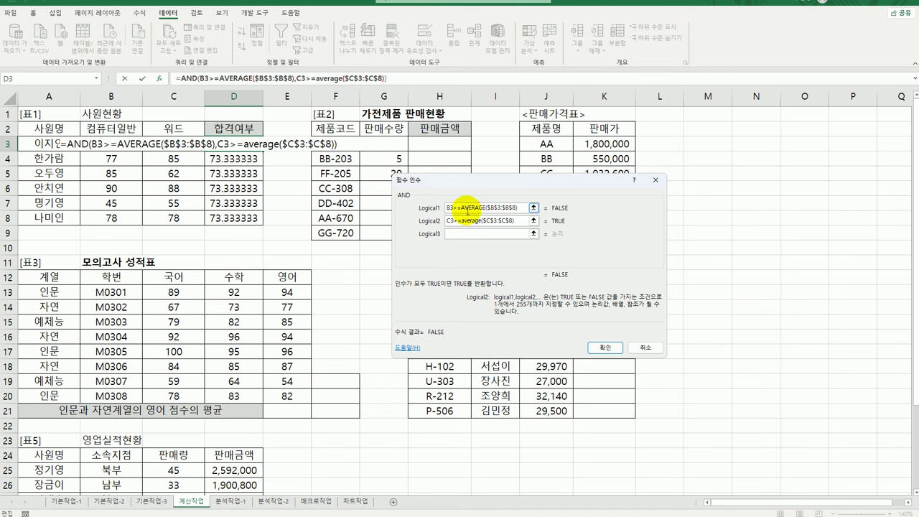
left_click(461, 220)
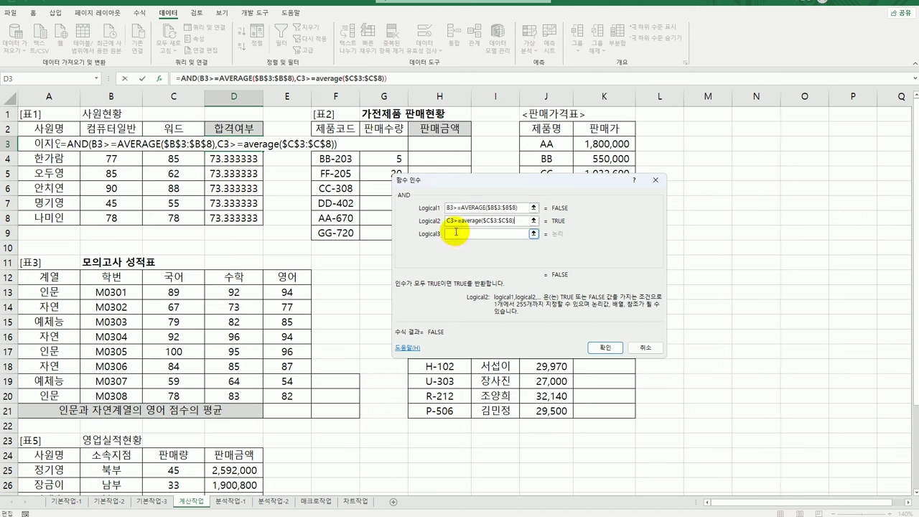
left_click(475, 208)
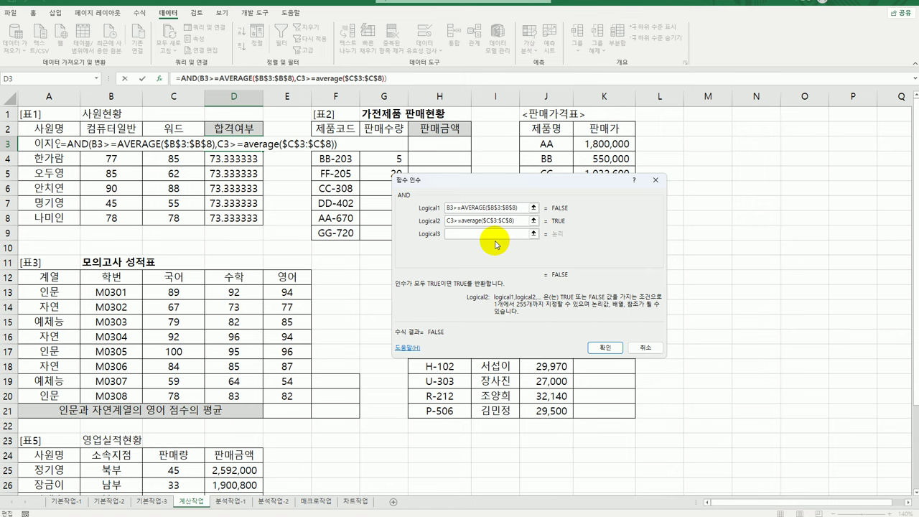
left_click(602, 347)
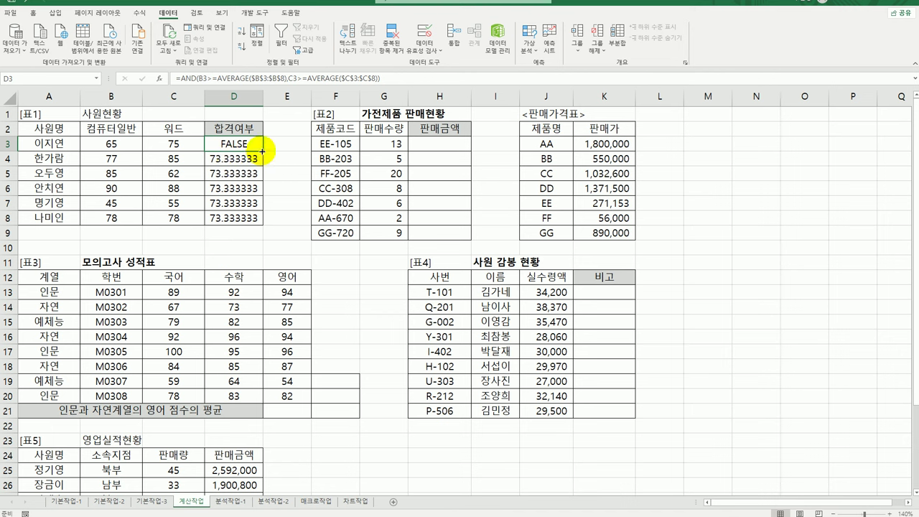
left_click_drag(261, 150, 269, 232)
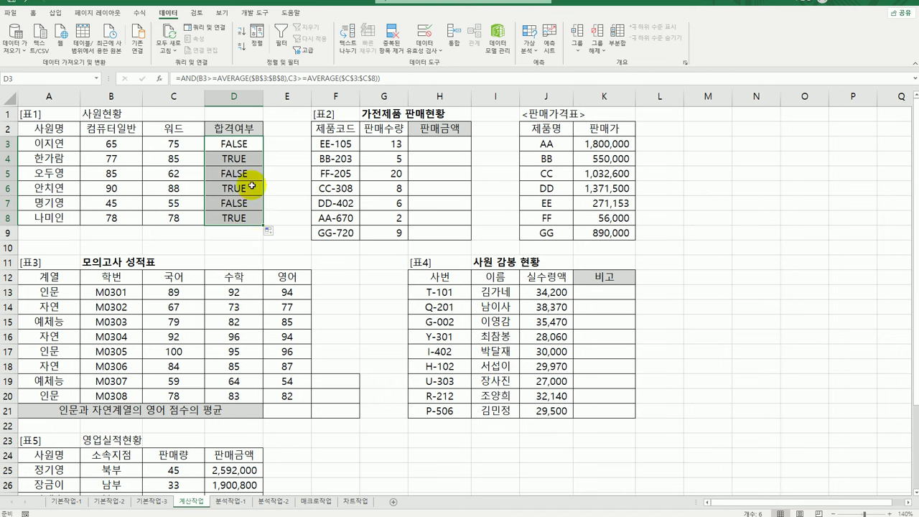
Step: Wrap the AND formula in D3 in an IF function as its logical test and open the IF arguments for editing
left_click(245, 143)
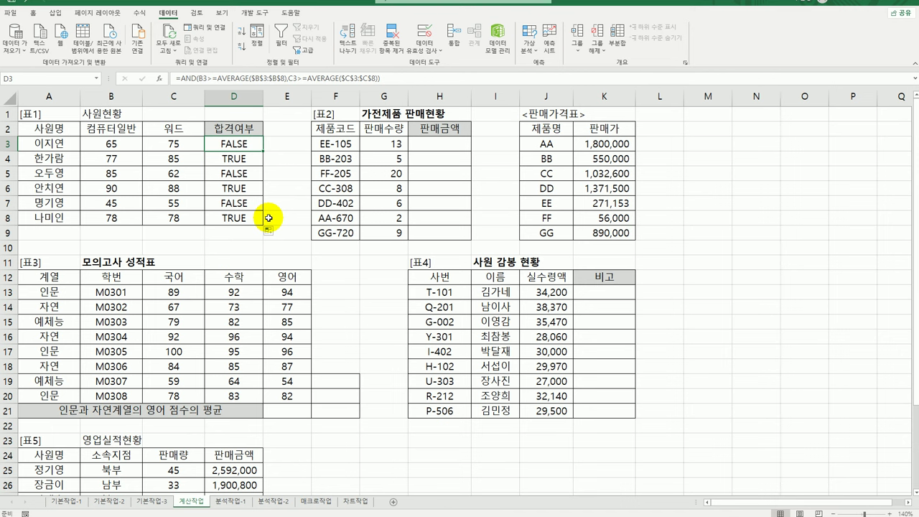
double_click(228, 145)
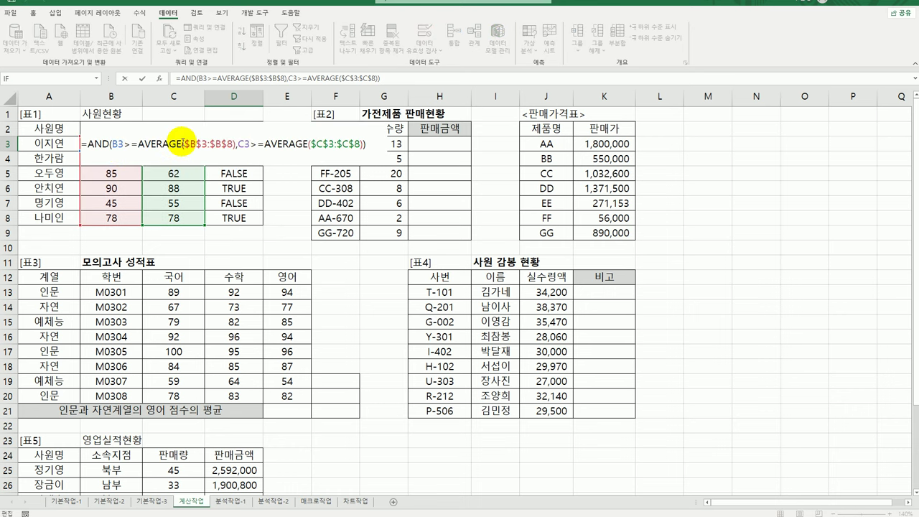
type("i")
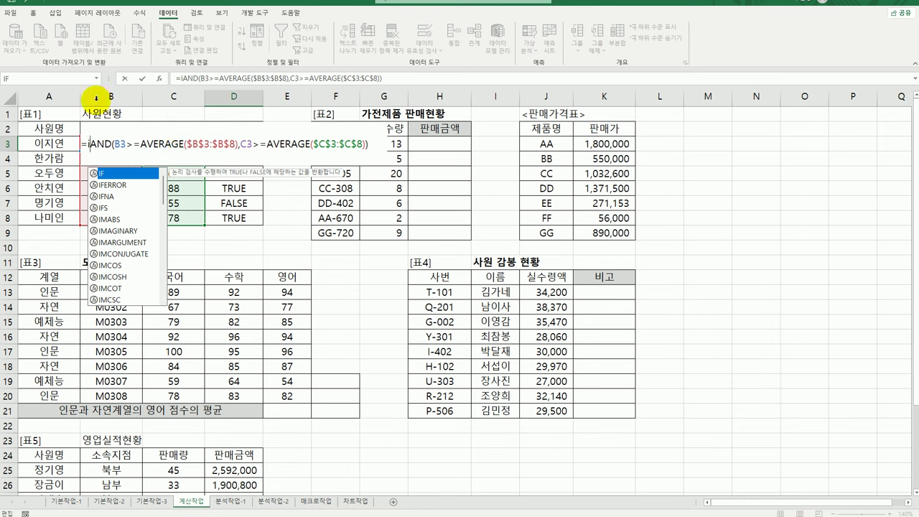
double_click(113, 174)
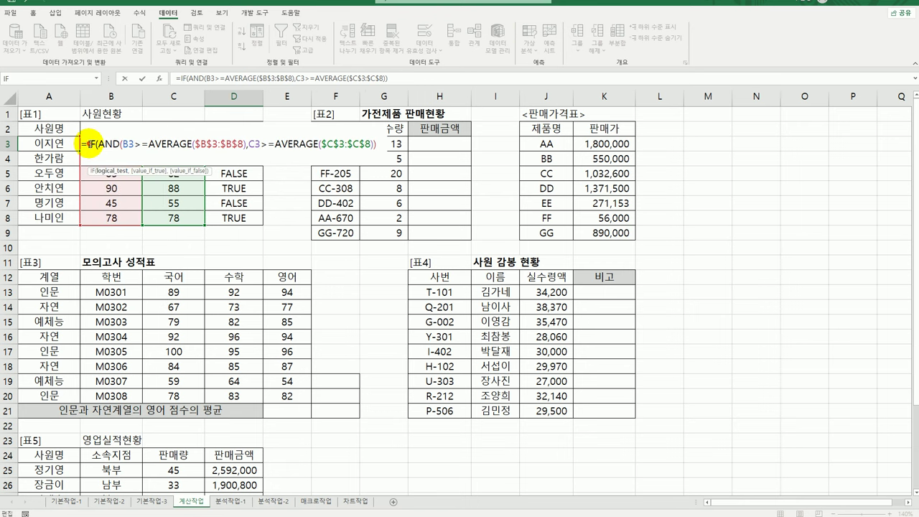
left_click(87, 144)
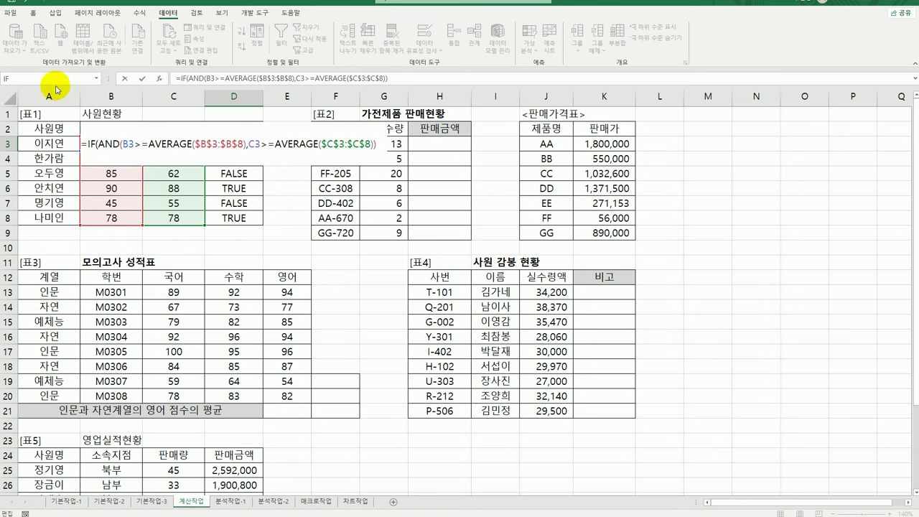
key("End")
type(")")
key("shift+F3")
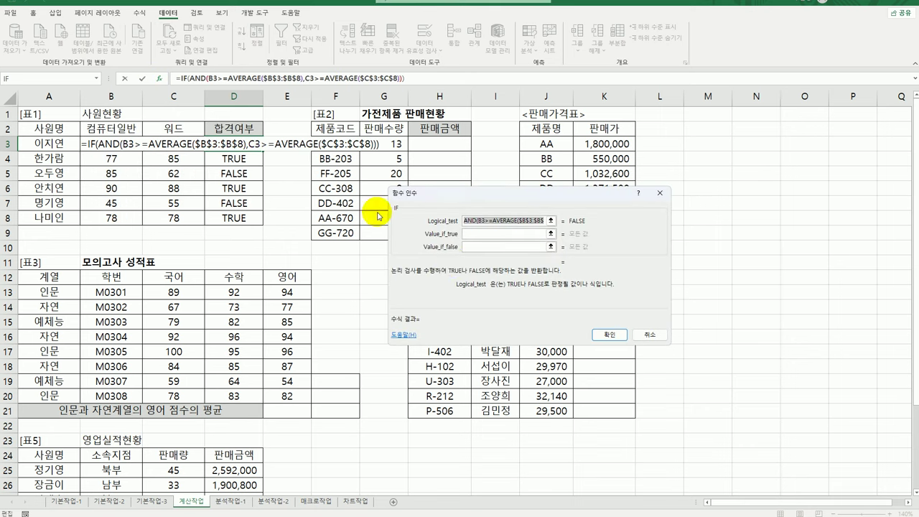
Step: Set the IF results to "합격" when true and "불합격" when false, and fill the D3 formula down to D8
left_click(477, 233)
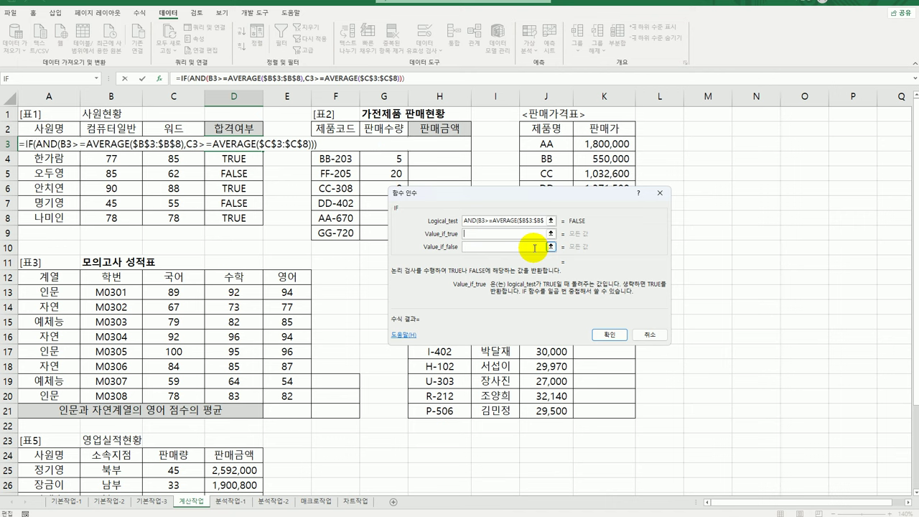
type("하")
left_click(534, 248)
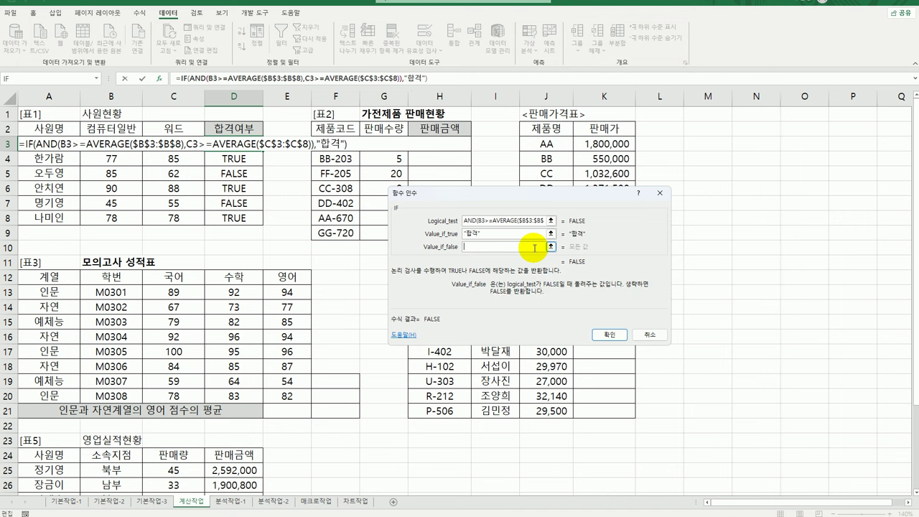
type("ㅂ")
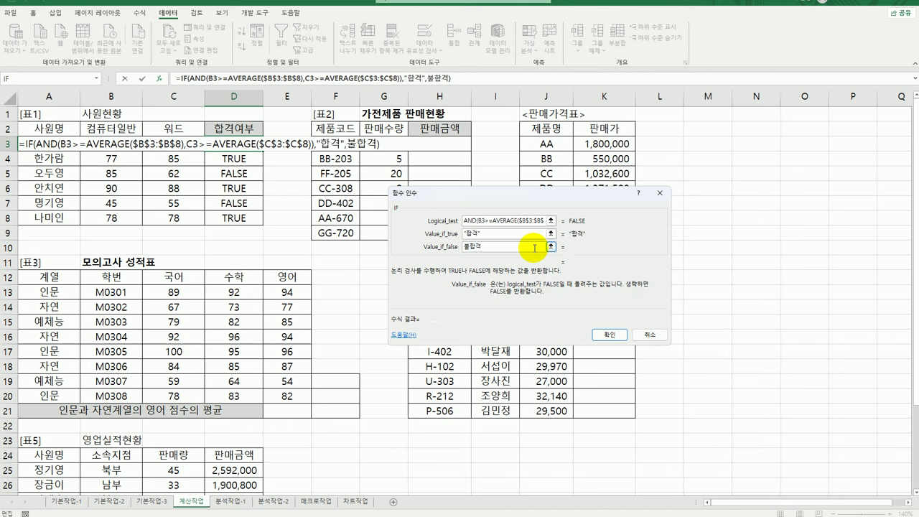
type("합격")
key("Tab")
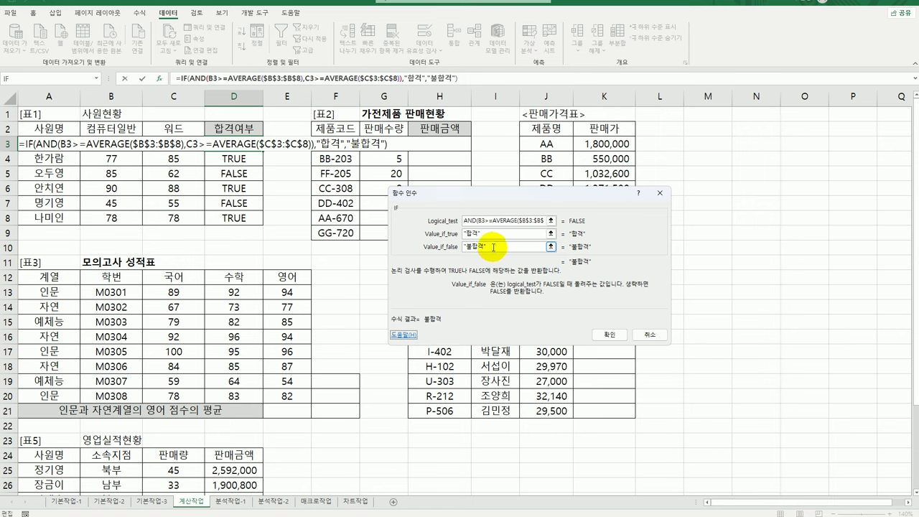
left_click(608, 335)
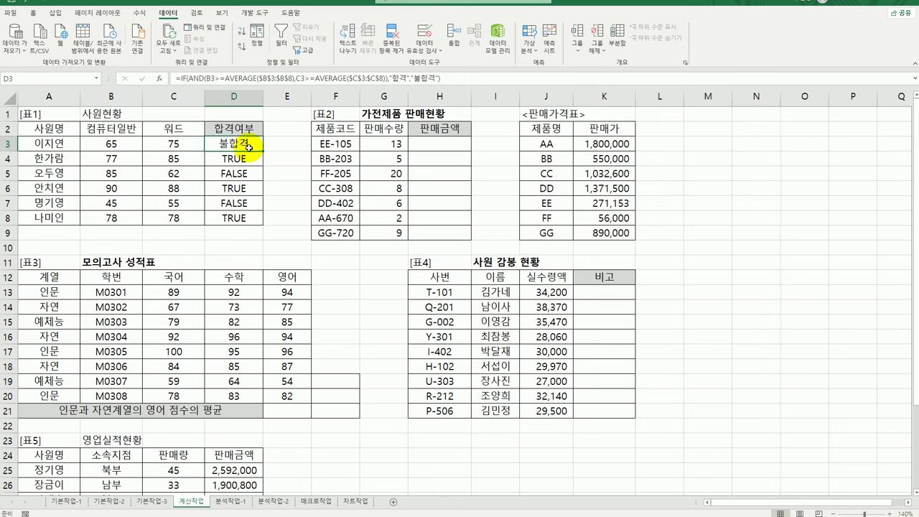
left_click_drag(263, 150, 248, 226)
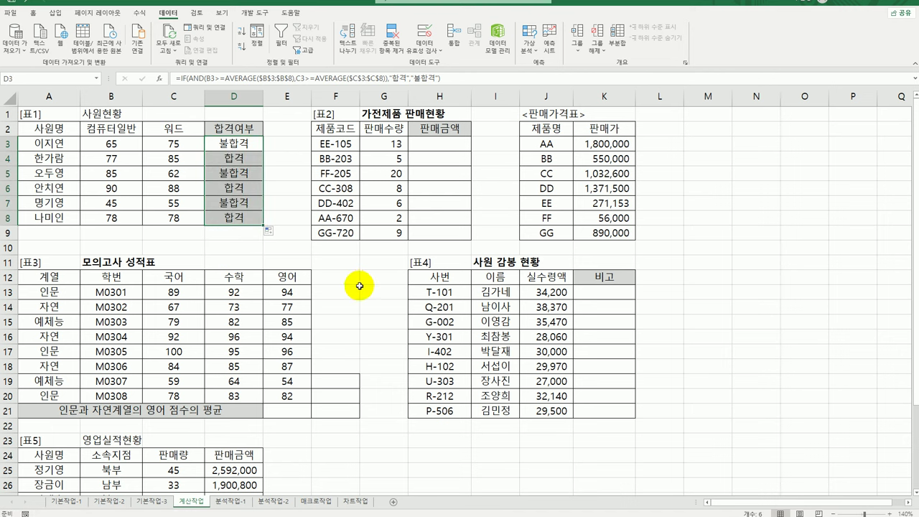
left_click(442, 143)
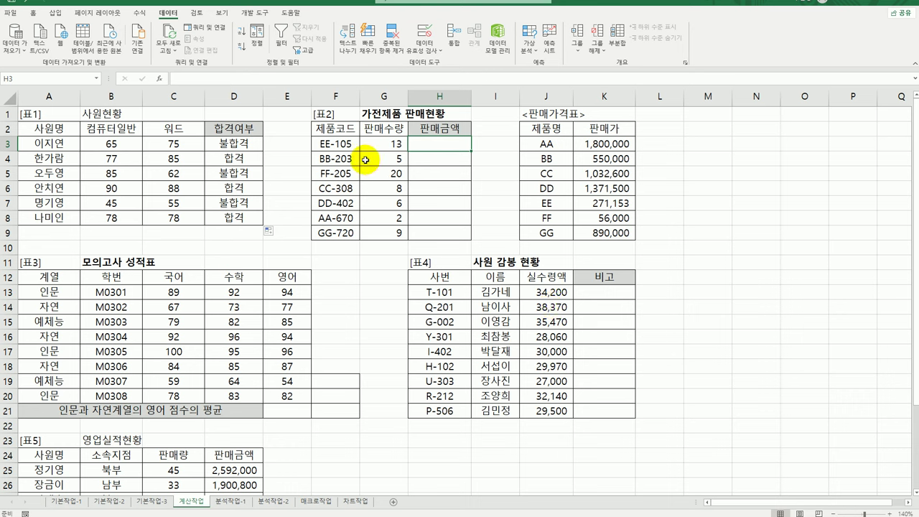
left_click_drag(331, 143, 337, 232)
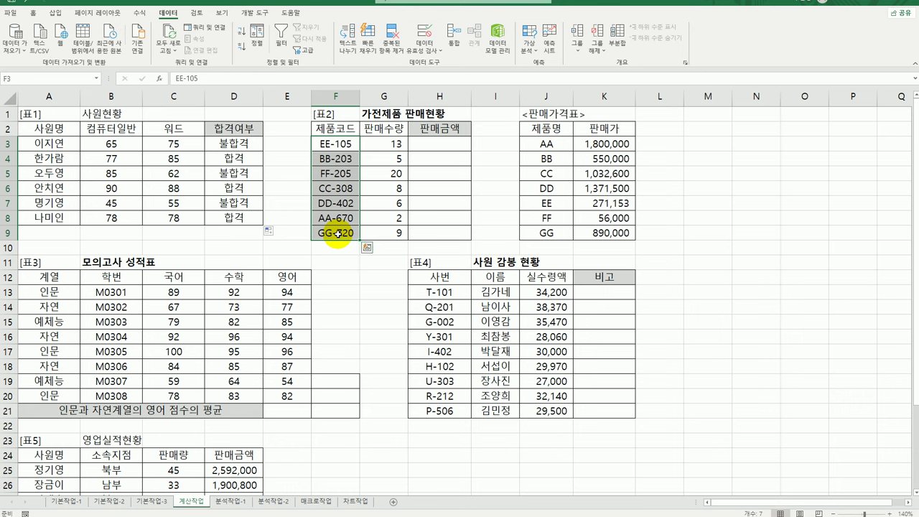
left_click_drag(550, 143, 585, 235)
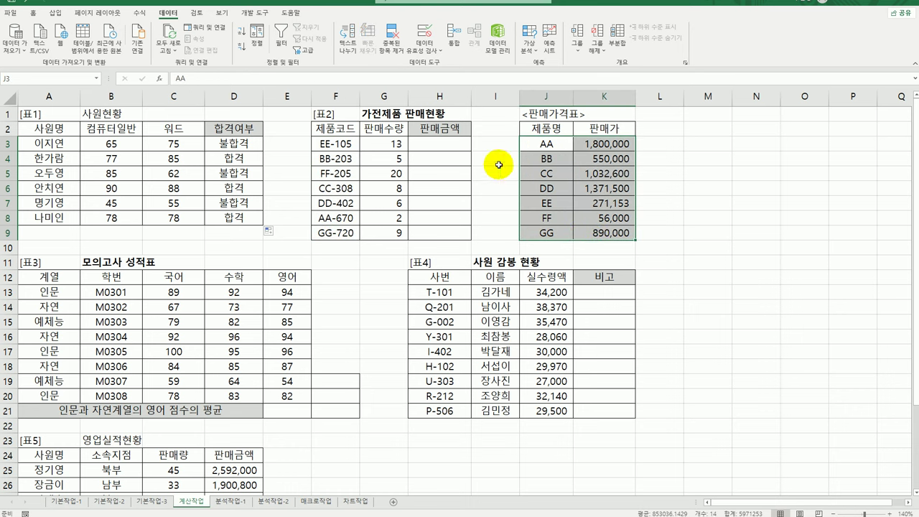
left_click(459, 147)
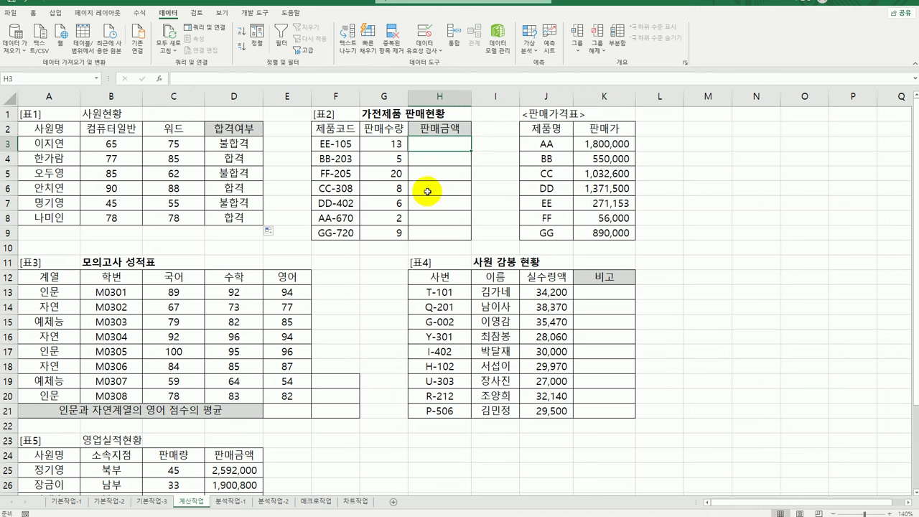
left_click_drag(334, 146, 341, 235)
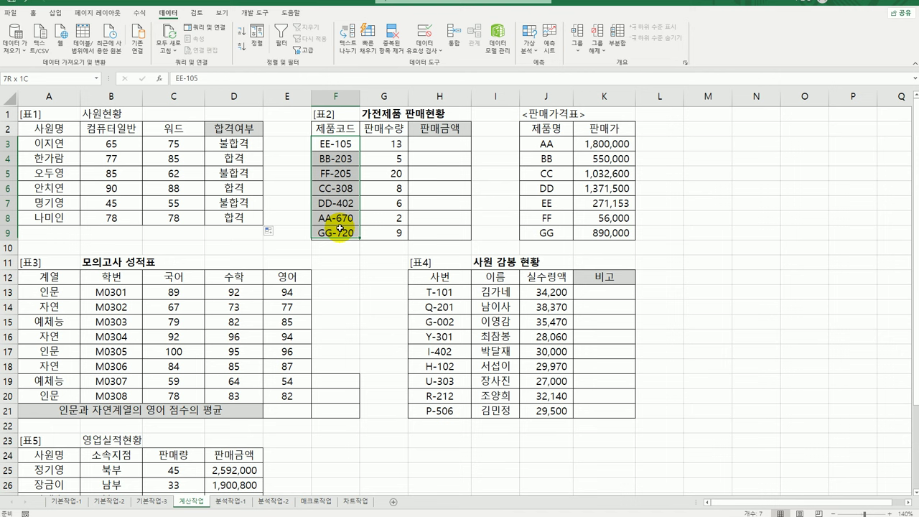
Step: Enter a LEFT formula in H3 that extracts the first 2 characters of F3, and fill it down to H9
left_click(439, 144)
type("=")
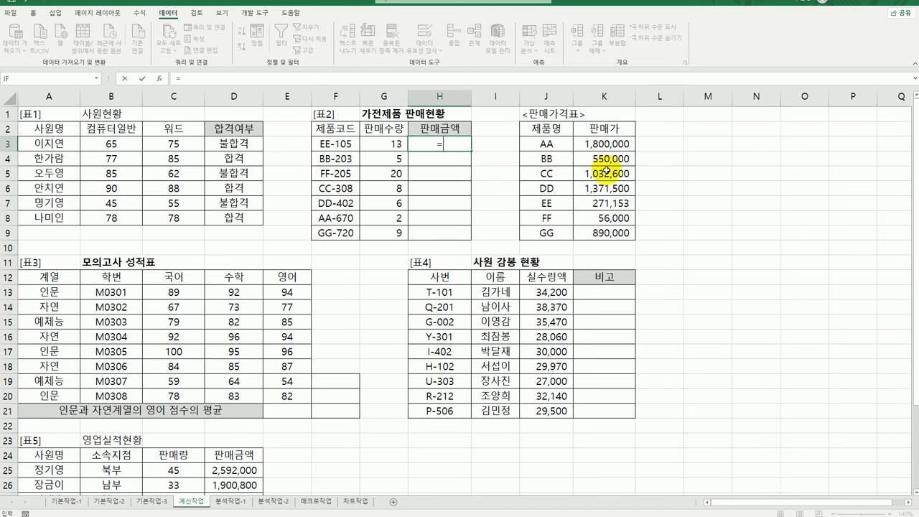
type("lef")
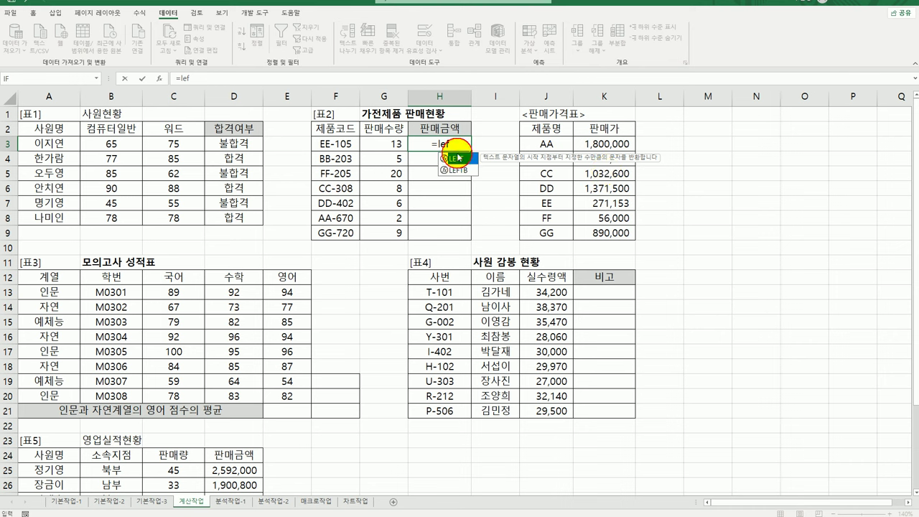
double_click(453, 159)
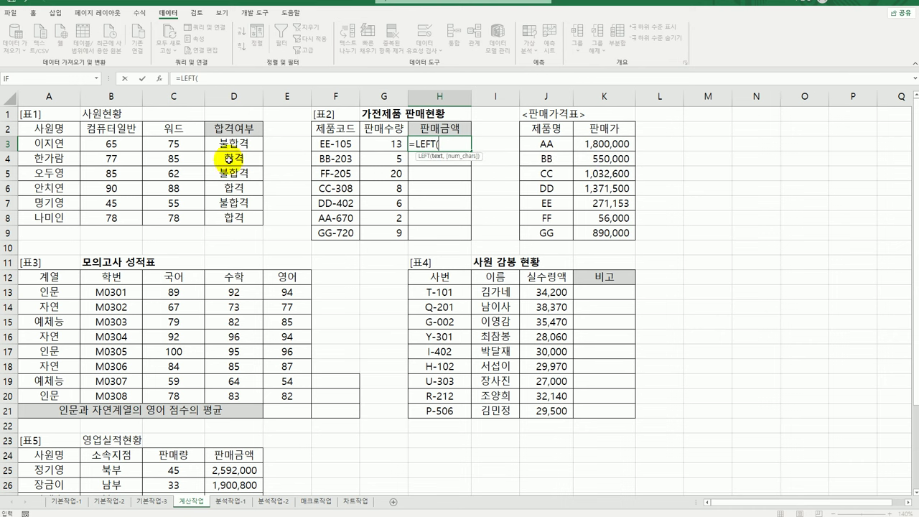
left_click(158, 77)
left_click(343, 146)
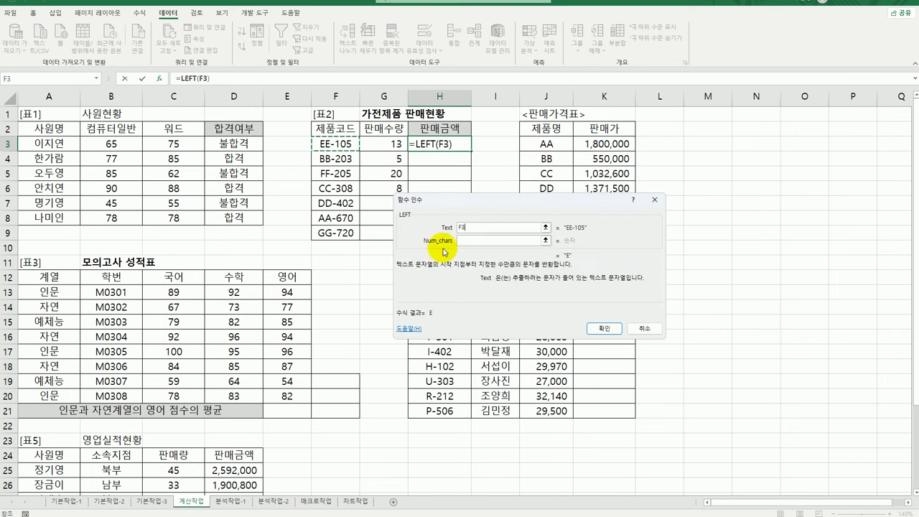
left_click(472, 242)
type("2")
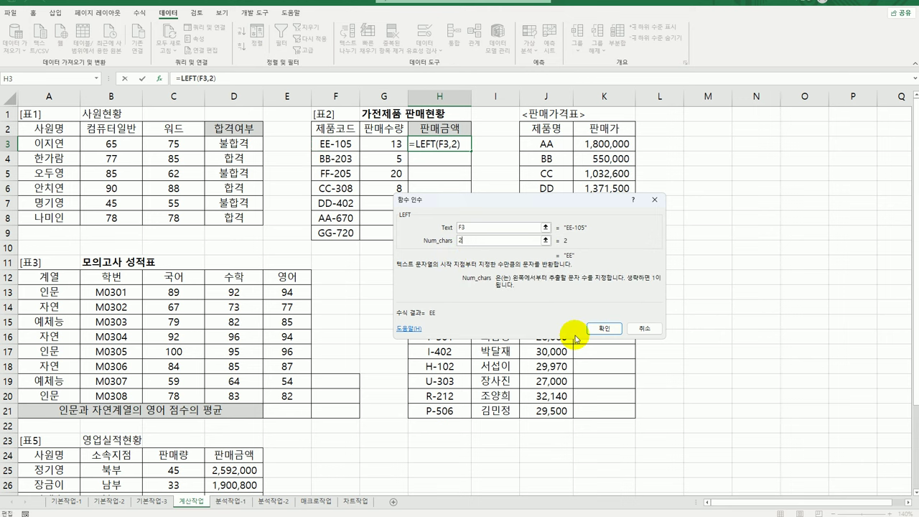
left_click(602, 329)
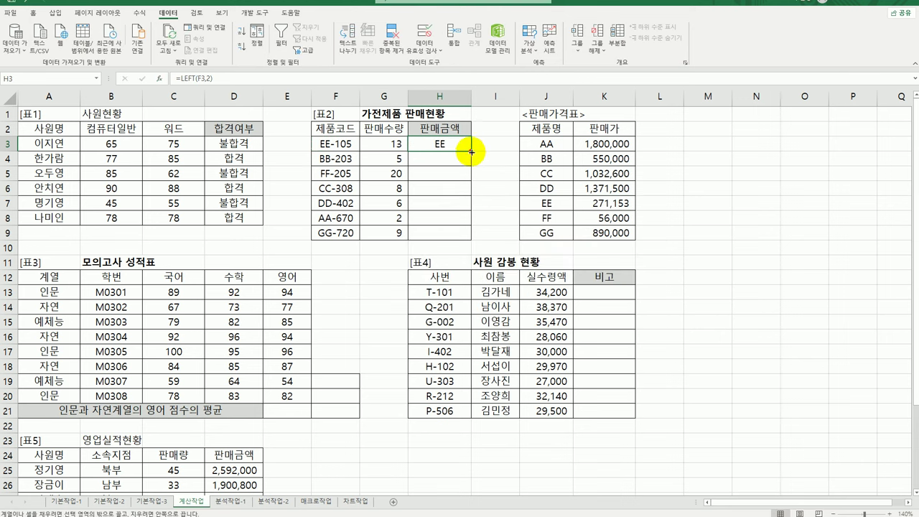
left_click_drag(473, 151, 468, 237)
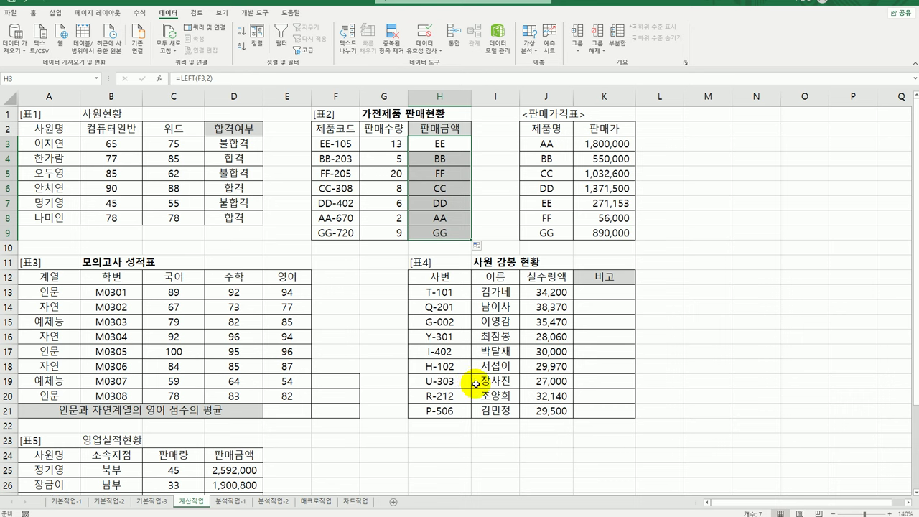
double_click(439, 142)
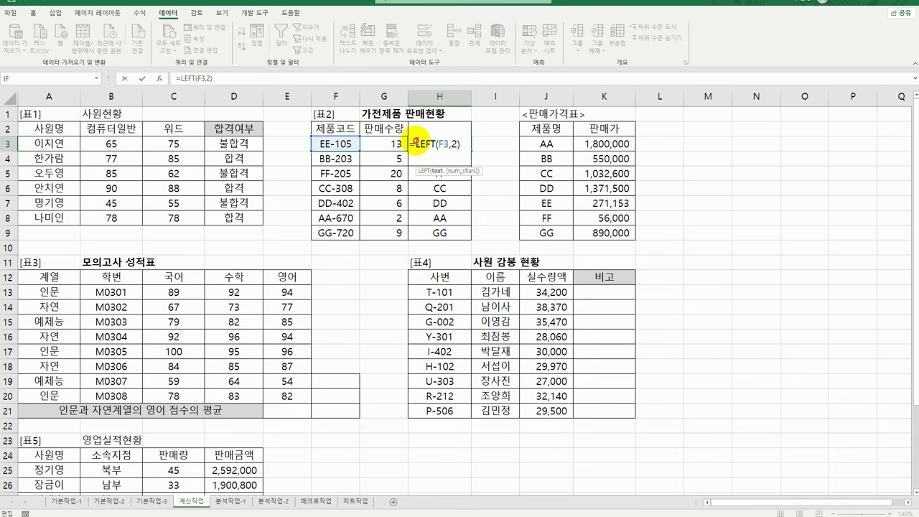
left_click(416, 142)
type("vl")
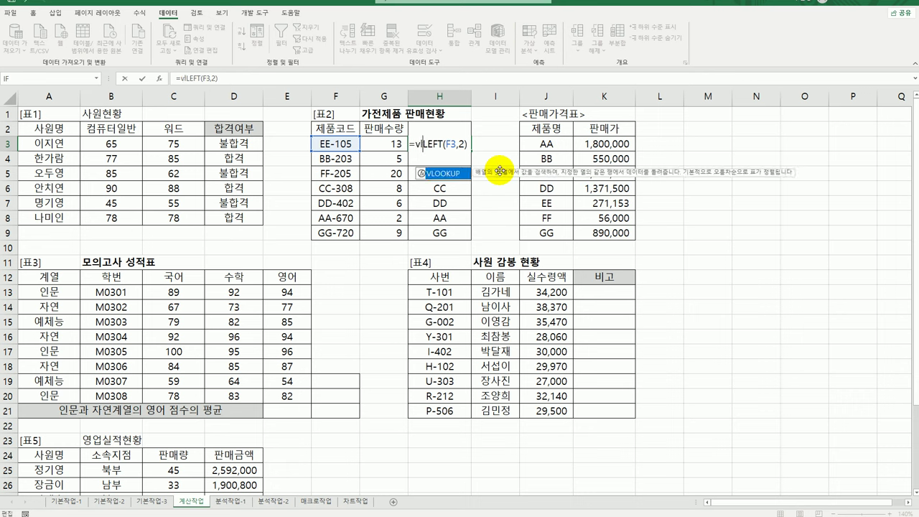
key("Return")
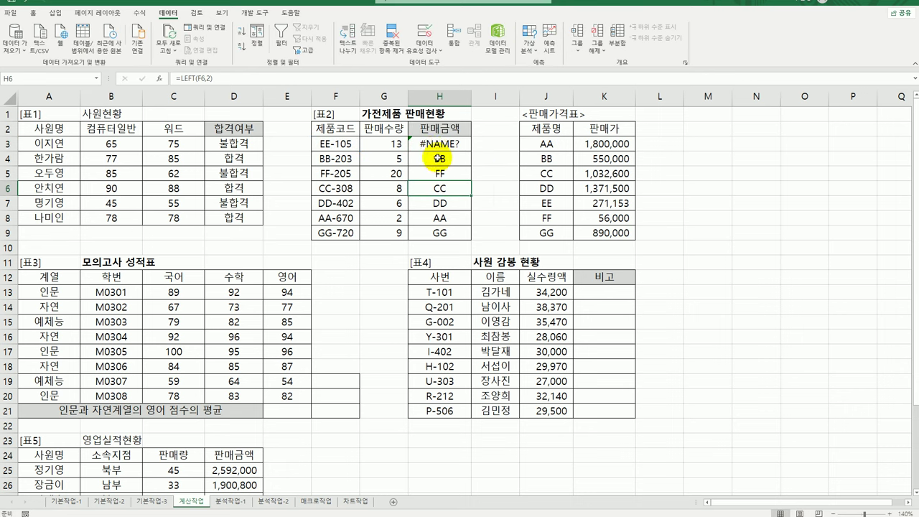
Step: Replace the stray "vl" in H3 with a VLOOKUP function that takes LEFT(F3,2) as its lookup value, and open its arguments for editing
left_click(434, 144)
double_click(433, 145)
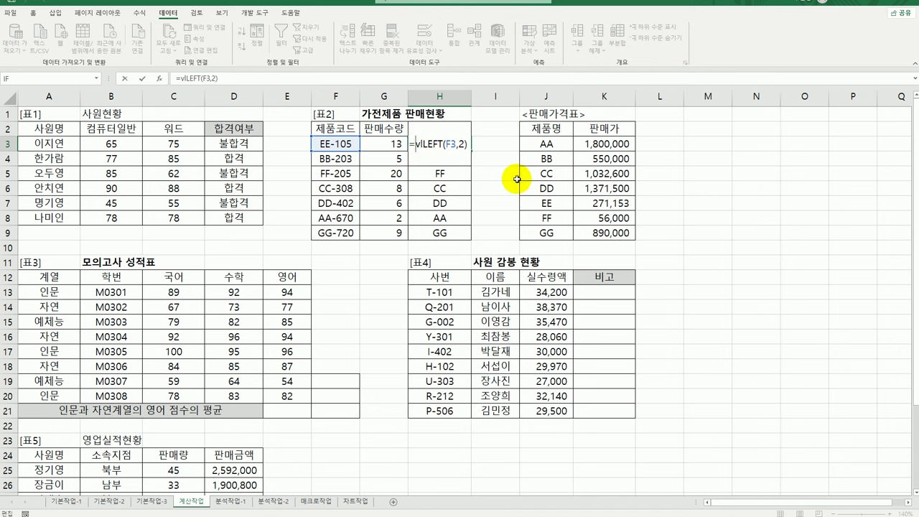
key("BackSpace")
key("BackSpace")
type("vl")
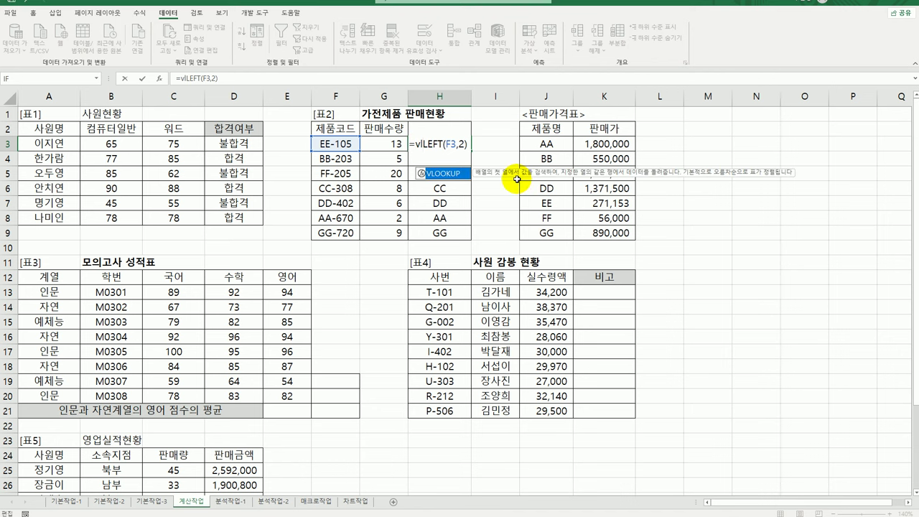
double_click(448, 173)
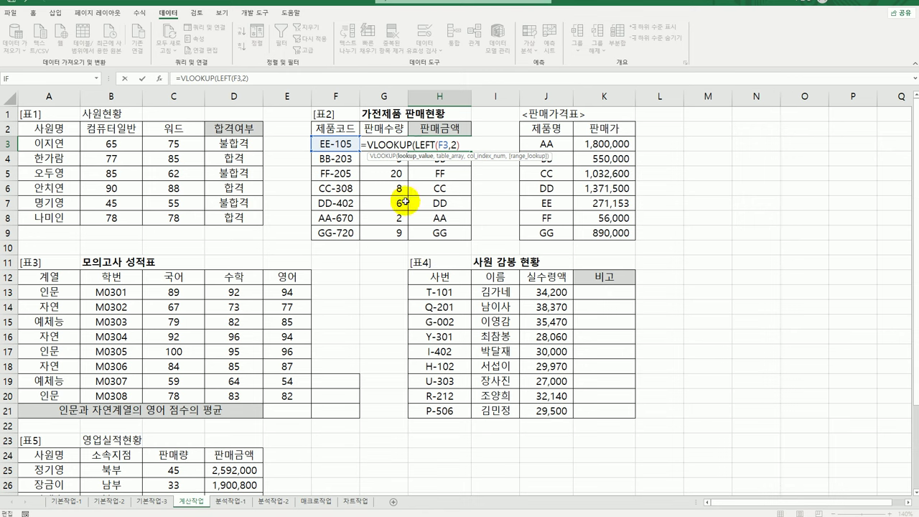
left_click(159, 79)
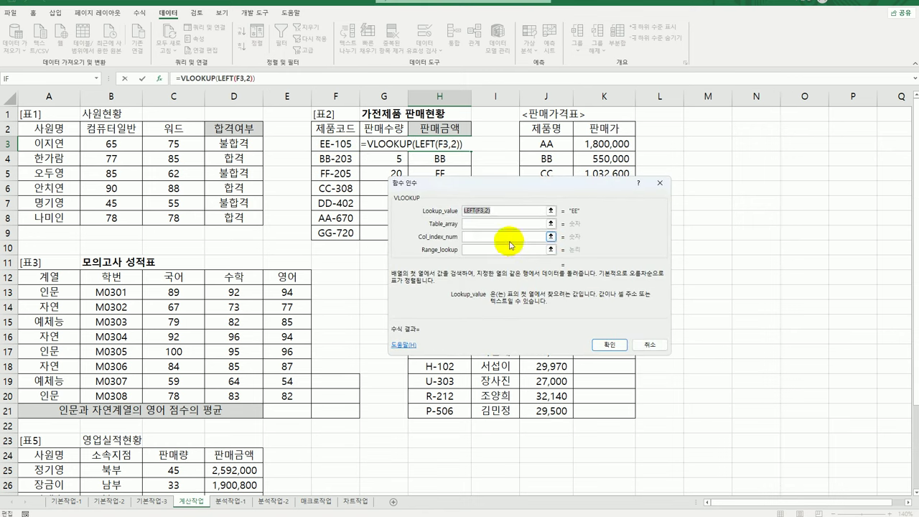
Step: Set the VLOOKUP table array in H3 to the price table as the absolute range $J$3:$K$9
left_click_drag(509, 186, 500, 244)
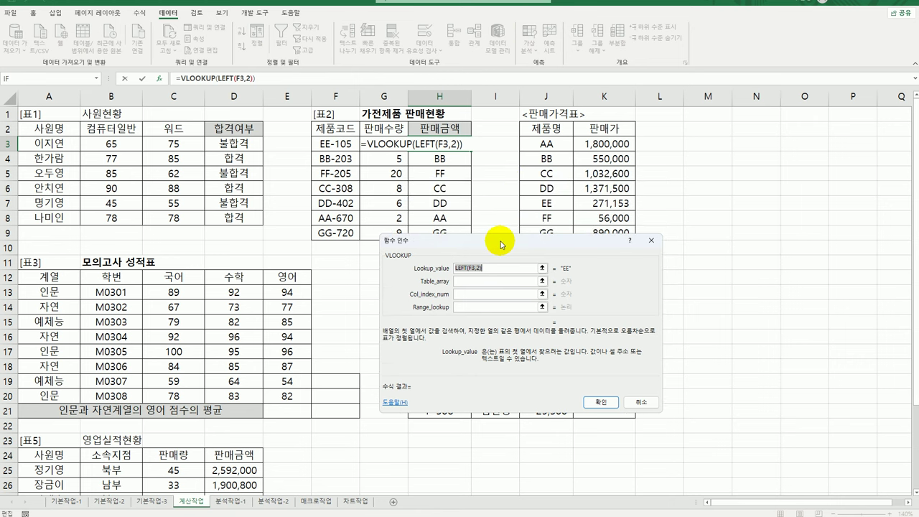
left_click(491, 281)
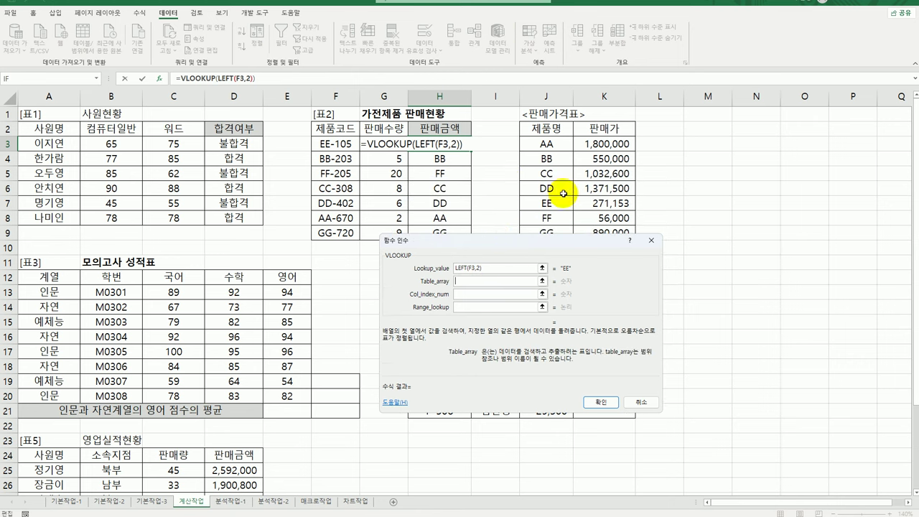
left_click_drag(547, 242, 500, 294)
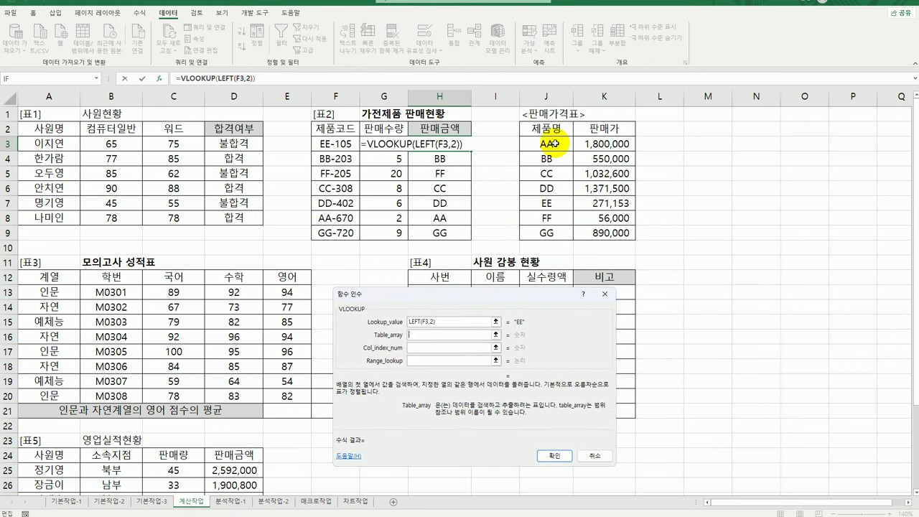
left_click_drag(554, 144, 607, 231)
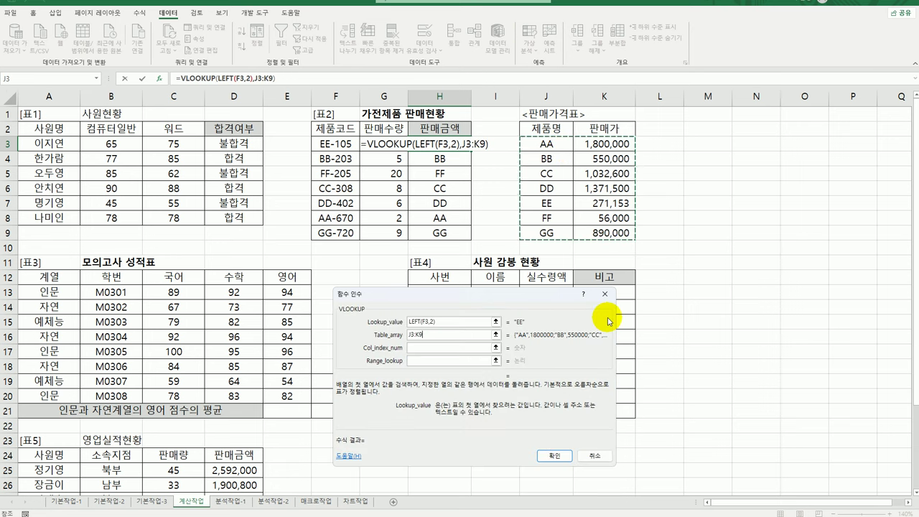
key("F4")
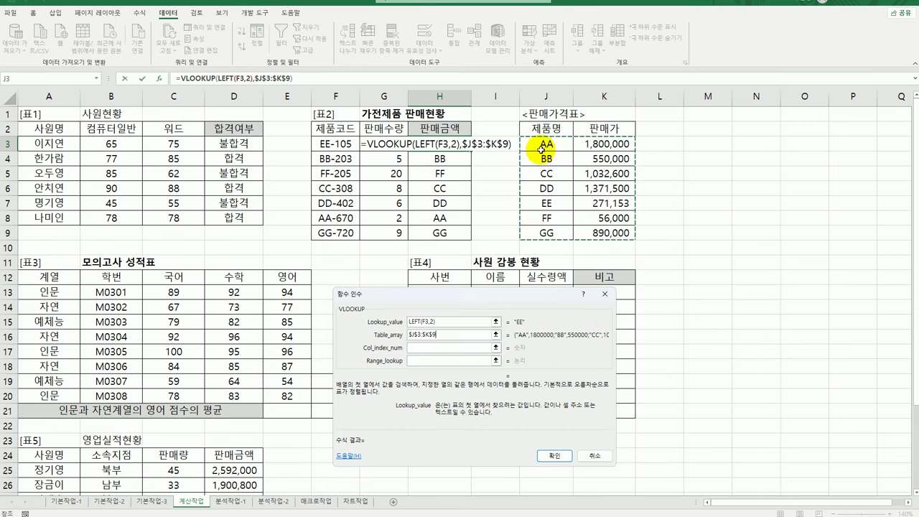
Step: Set the VLOOKUP column index to 2 and range lookup to 0, and fill the H3 formula down to H9
left_click(446, 348)
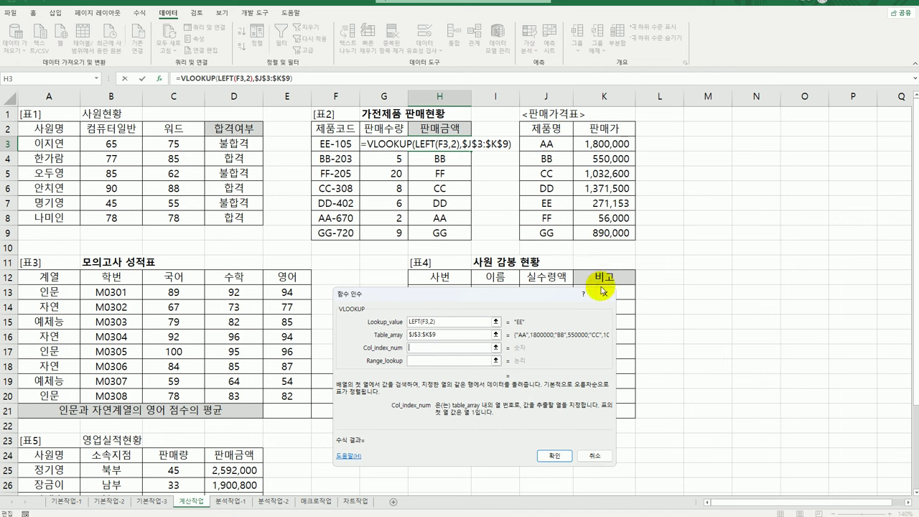
type("2")
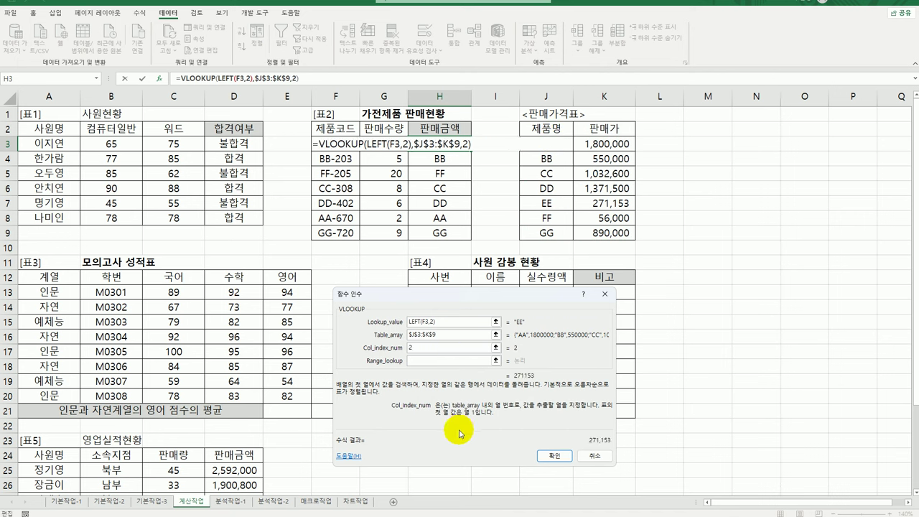
left_click(439, 361)
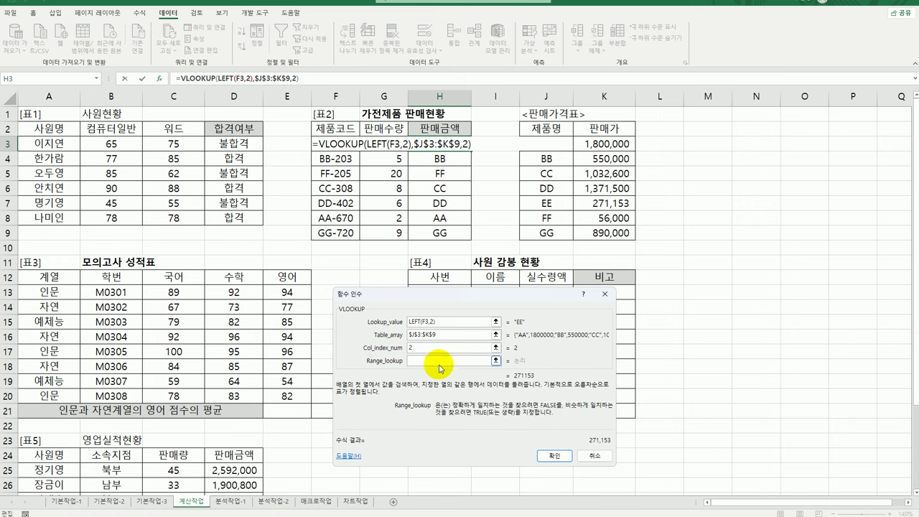
type("0")
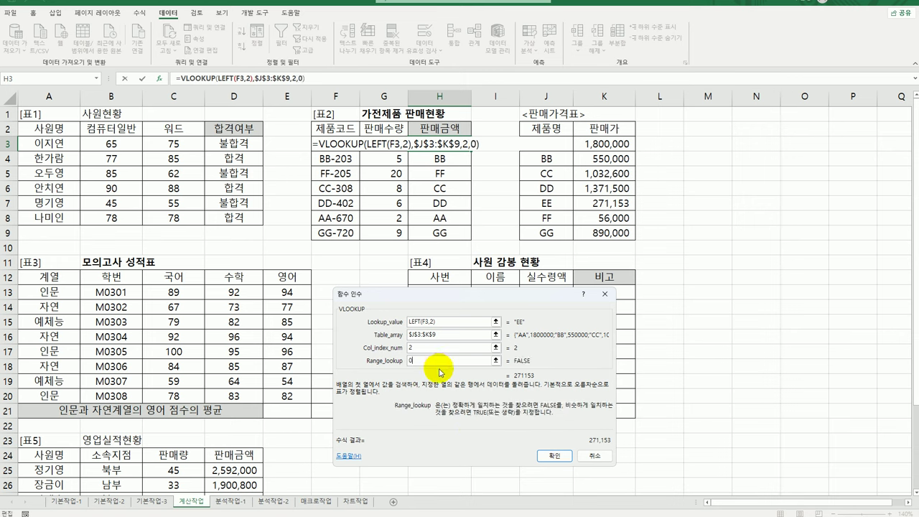
left_click(558, 459)
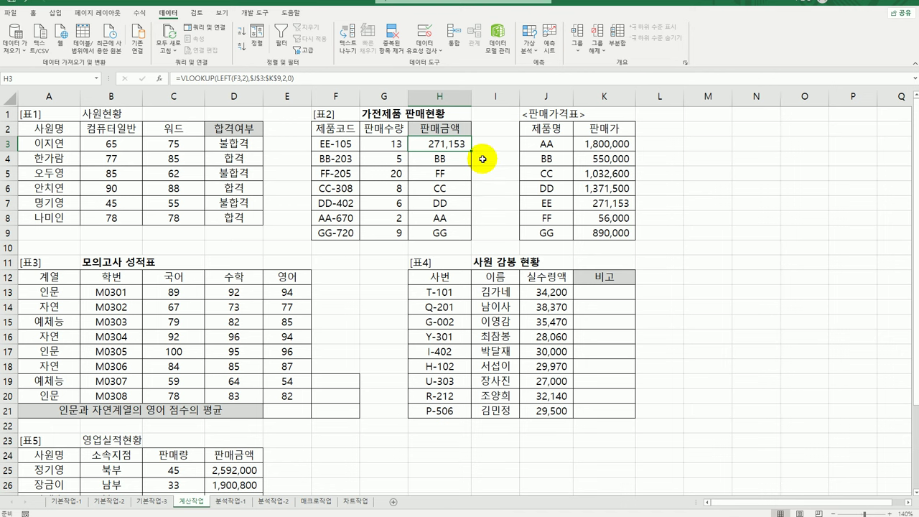
left_click_drag(472, 151, 467, 234)
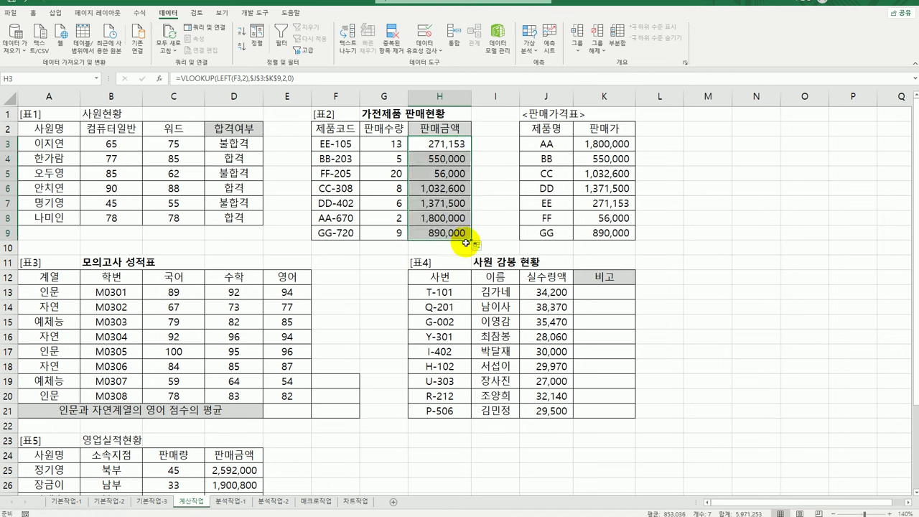
Step: Multiply the VLOOKUP result in H3 by the sales quantity in G3, and fill the formula down to H9
double_click(437, 144)
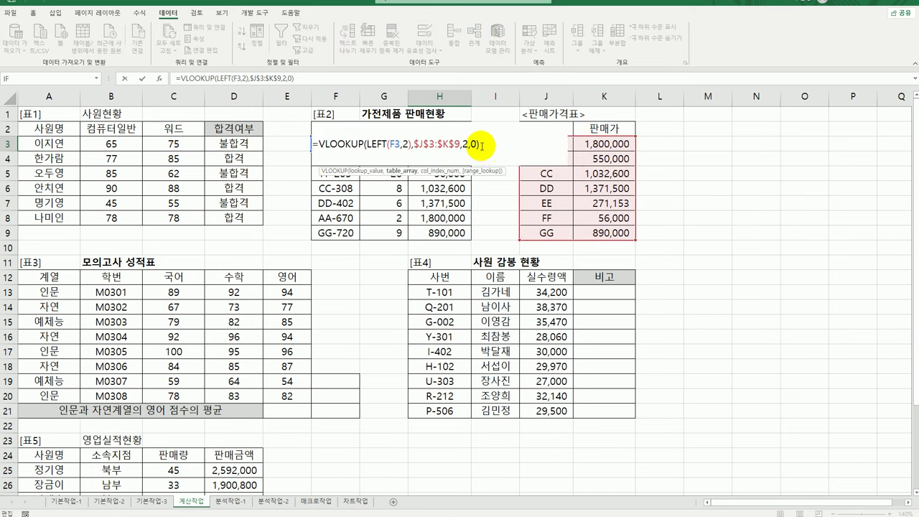
left_click(481, 146)
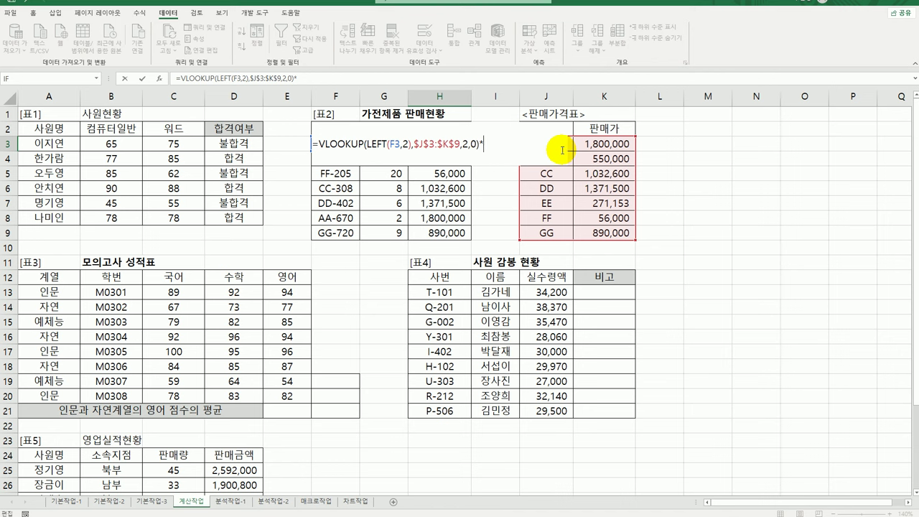
type("*")
left_click(384, 175)
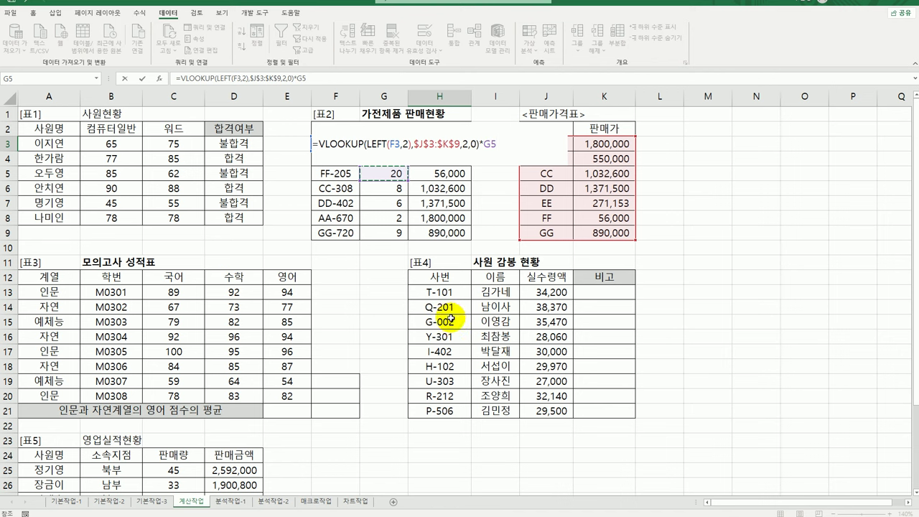
key("Up")
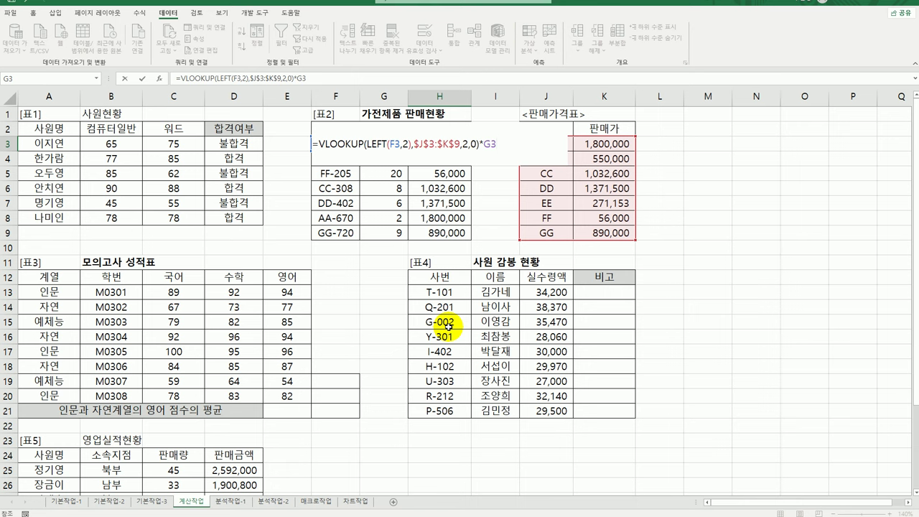
key("Return")
left_click(459, 143)
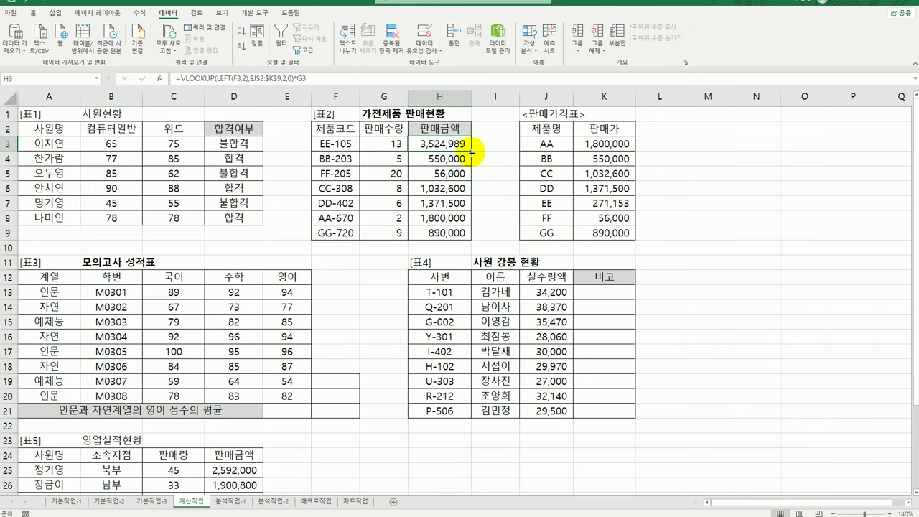
left_click_drag(471, 152, 471, 238)
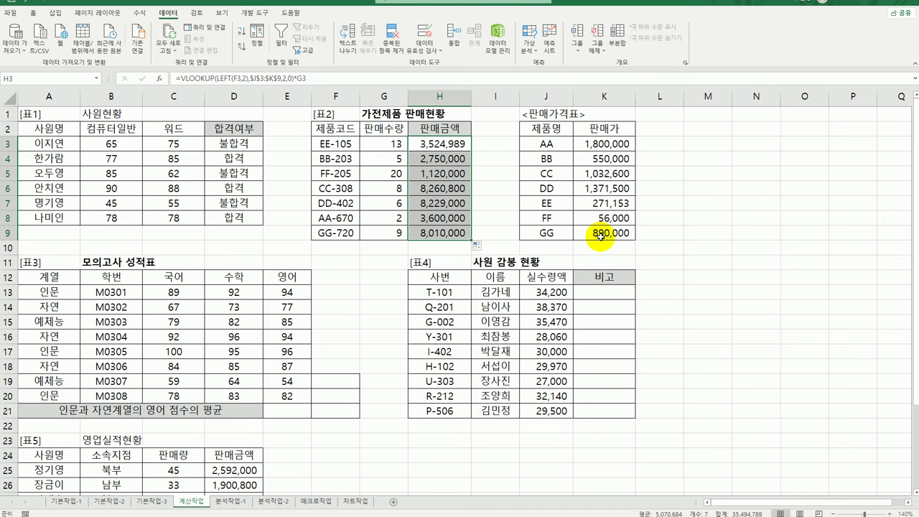
Step: Copy the 계열 header with 인문 and 자연 from A12:A14 into F19:F21 as the criteria range
left_click(298, 415)
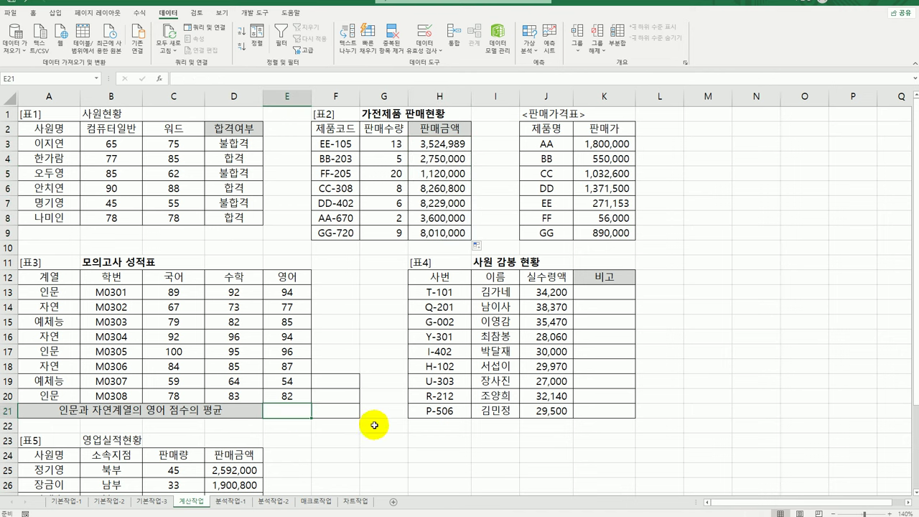
left_click(66, 276)
left_click_drag(66, 276, 57, 305)
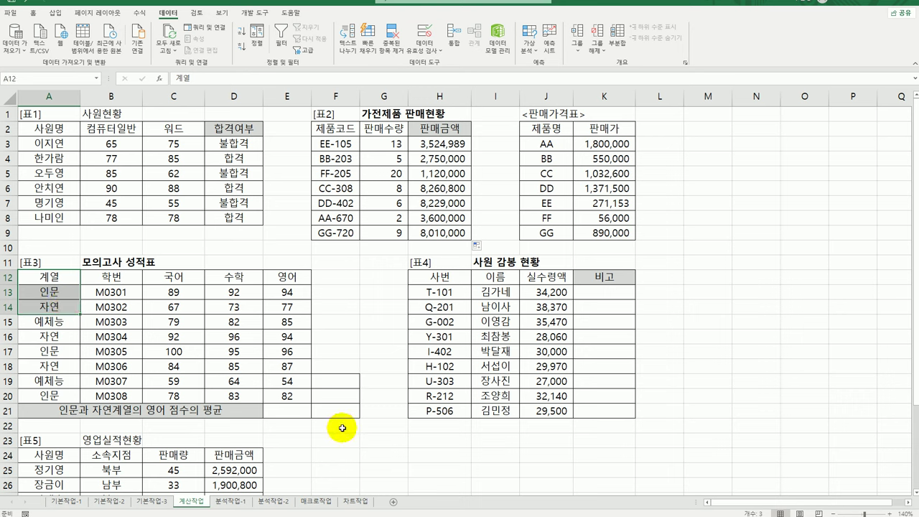
key("ctrl+c")
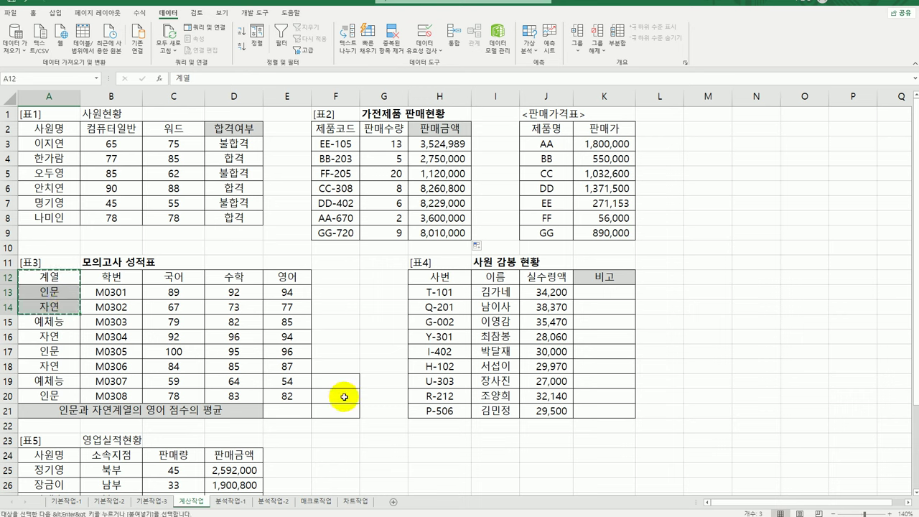
left_click(335, 381)
key("ctrl+v")
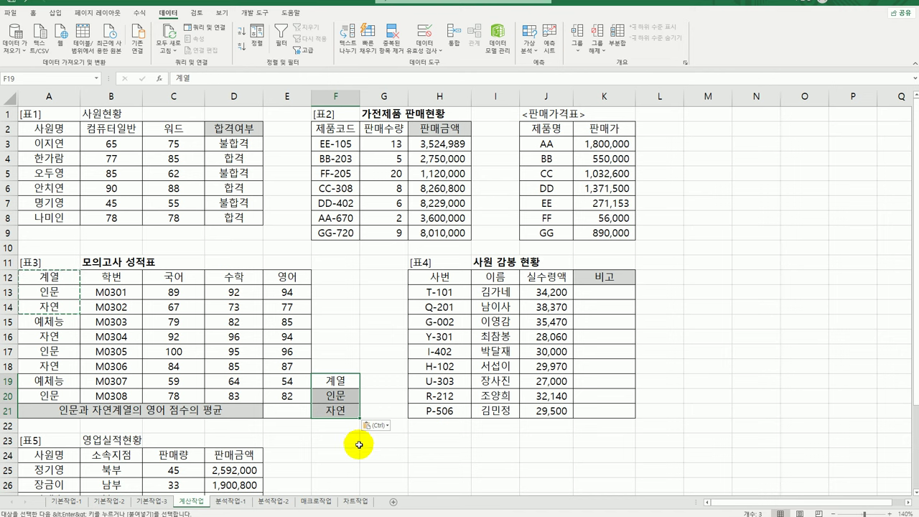
Step: Start a DAVERAGE function in E21 with A12:E20 as the database and the 영어 header E12 as the field
left_click(291, 412)
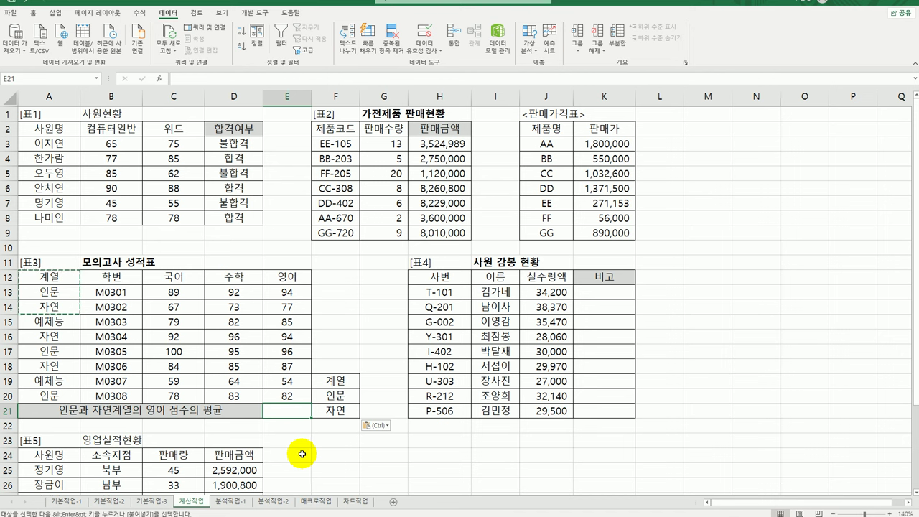
type("=")
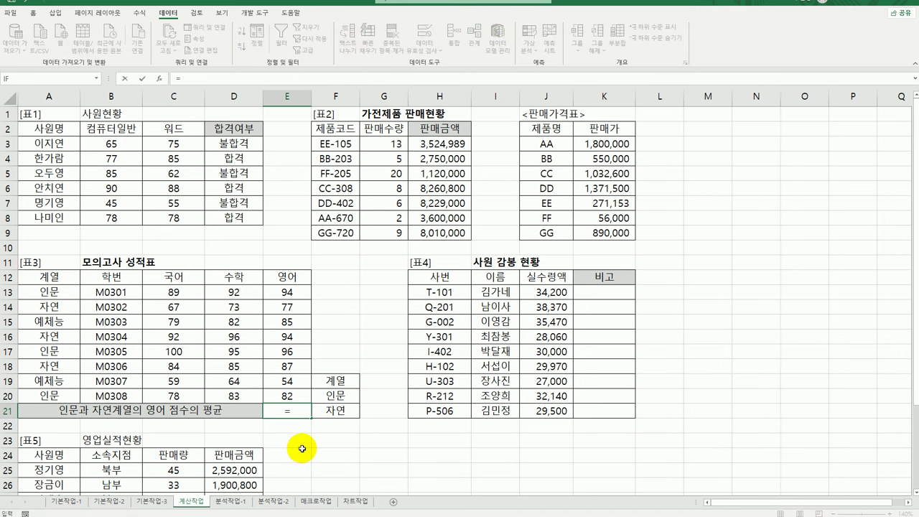
type("da")
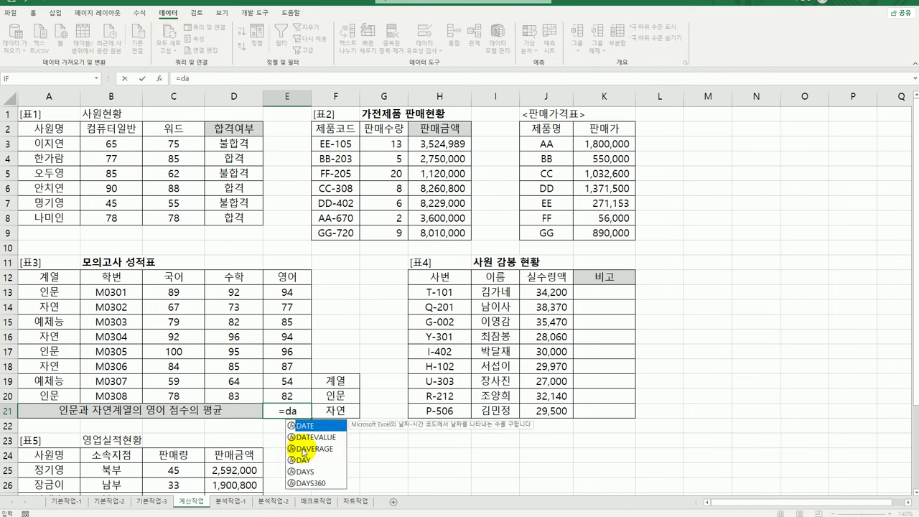
double_click(309, 448)
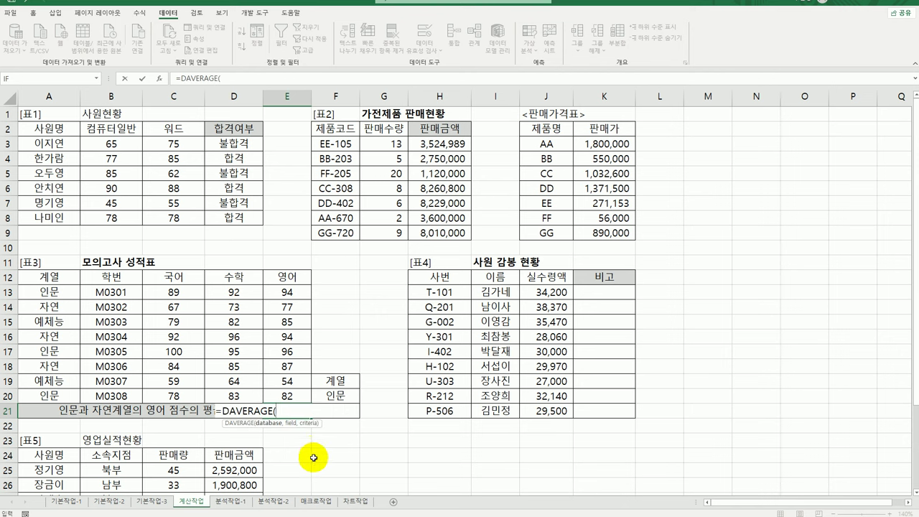
left_click(160, 78)
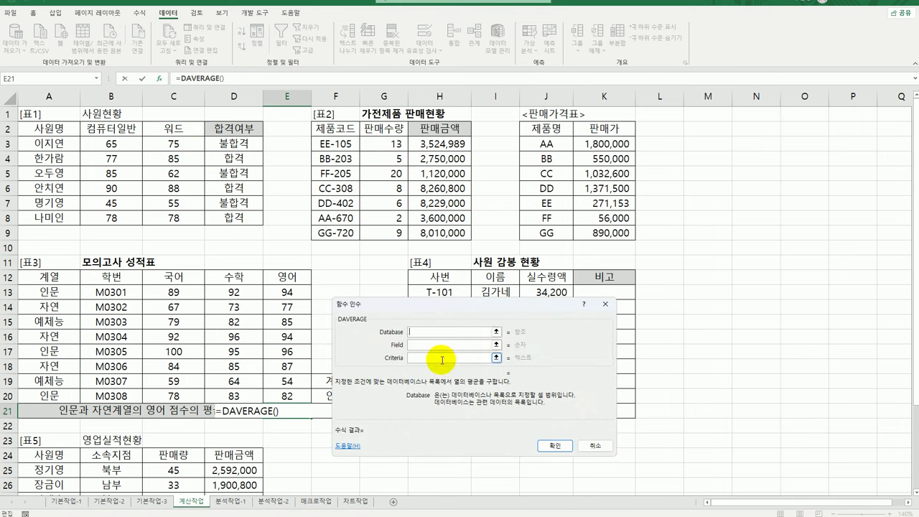
left_click_drag(45, 277, 291, 399)
left_click(422, 346)
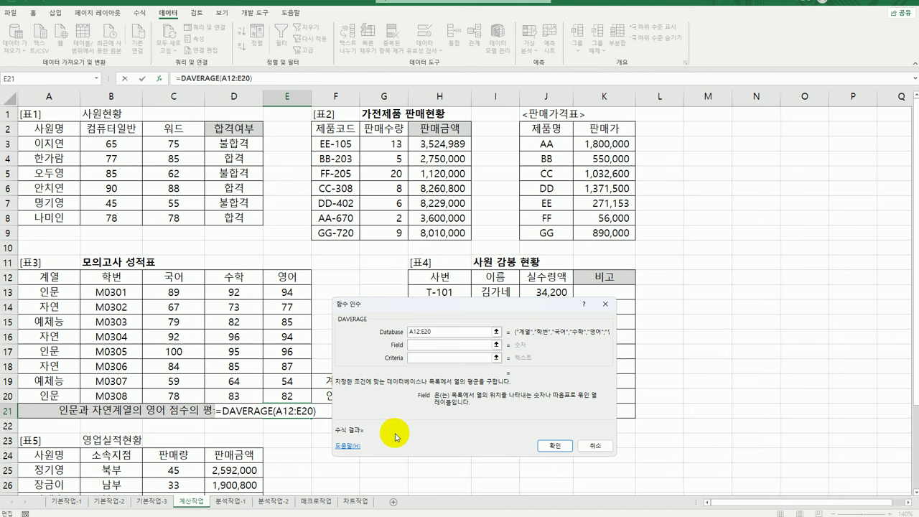
left_click(287, 277)
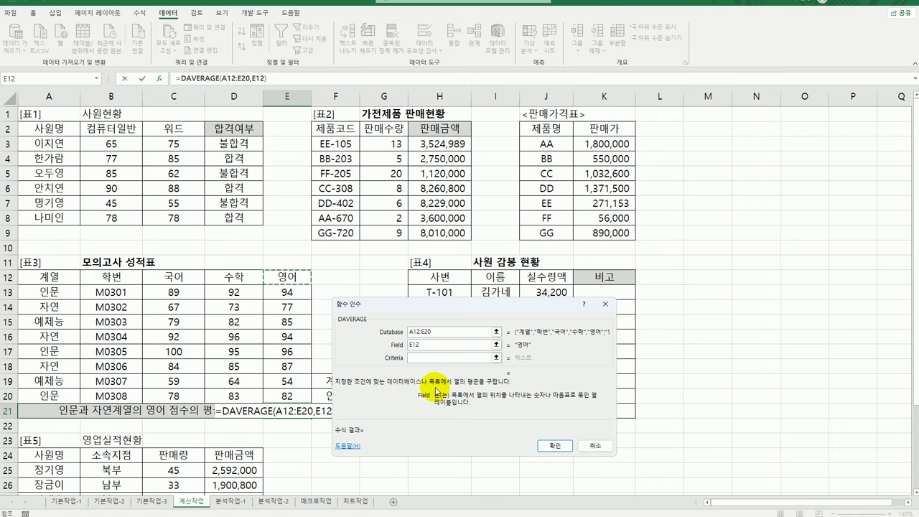
Step: Set the DAVERAGE criteria to F19:F21 and enter the formula in E21
left_click_drag(438, 302, 554, 264)
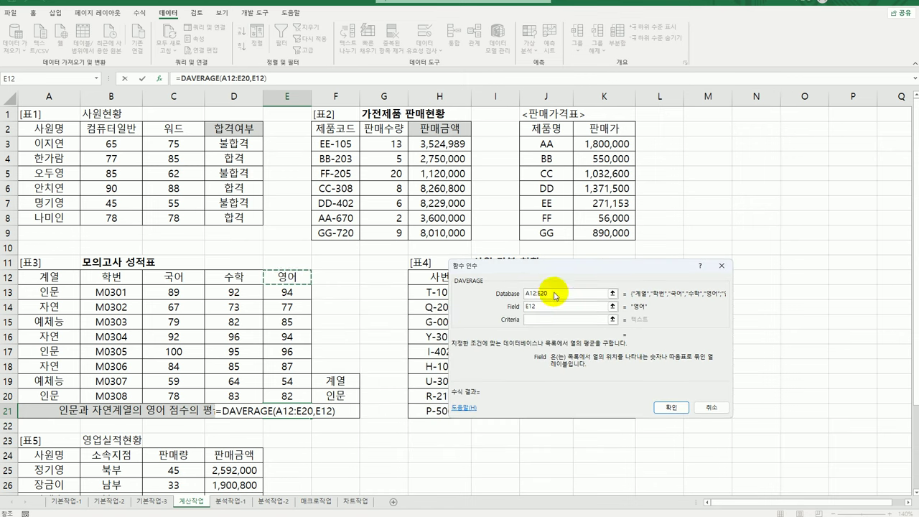
left_click(542, 320)
left_click_drag(349, 379, 348, 407)
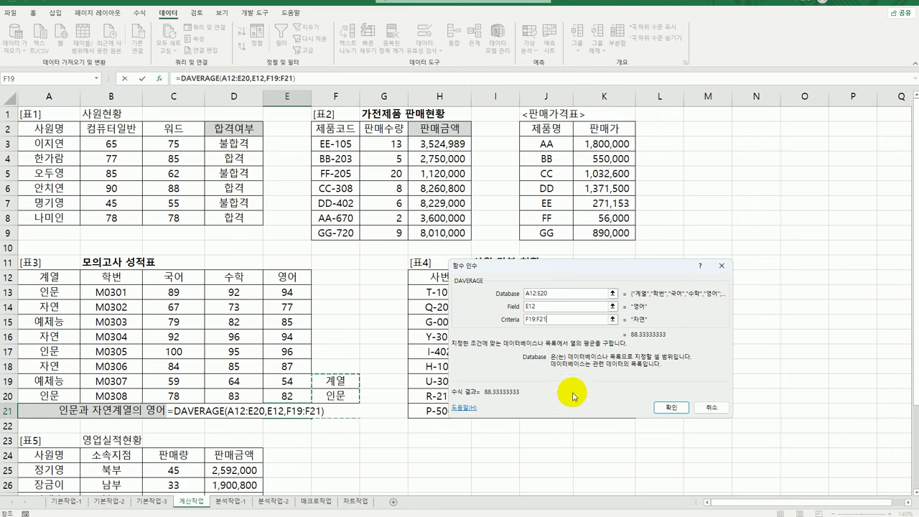
left_click(670, 407)
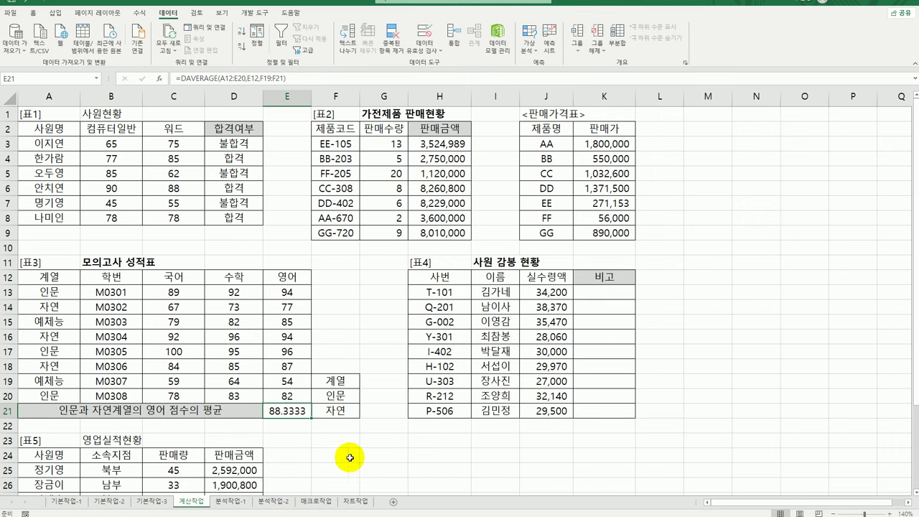
Step: Wrap the DAVERAGE formula in E21 in a ROUND function with 2 decimal digits
double_click(279, 412)
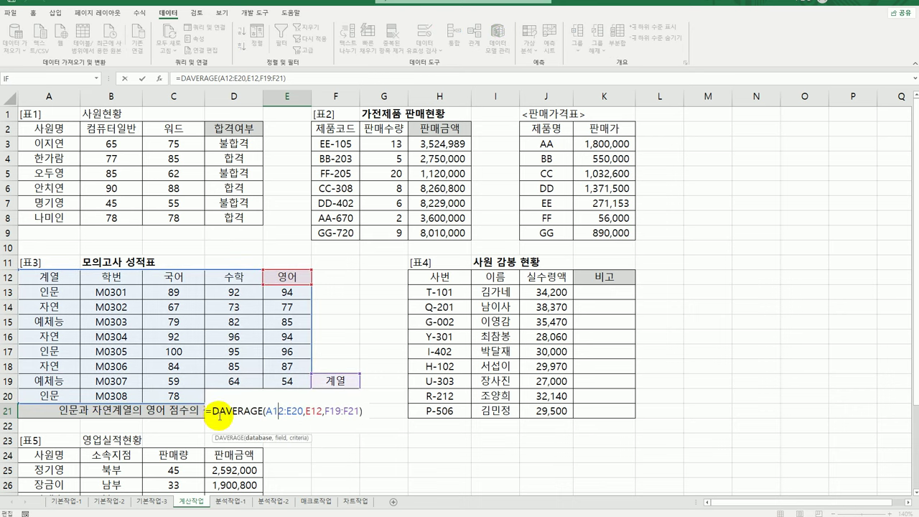
type("rou")
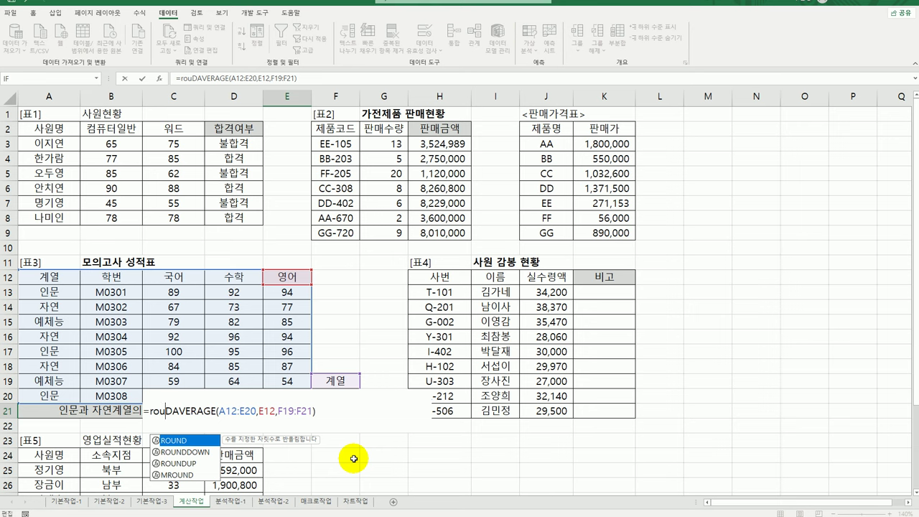
double_click(200, 441)
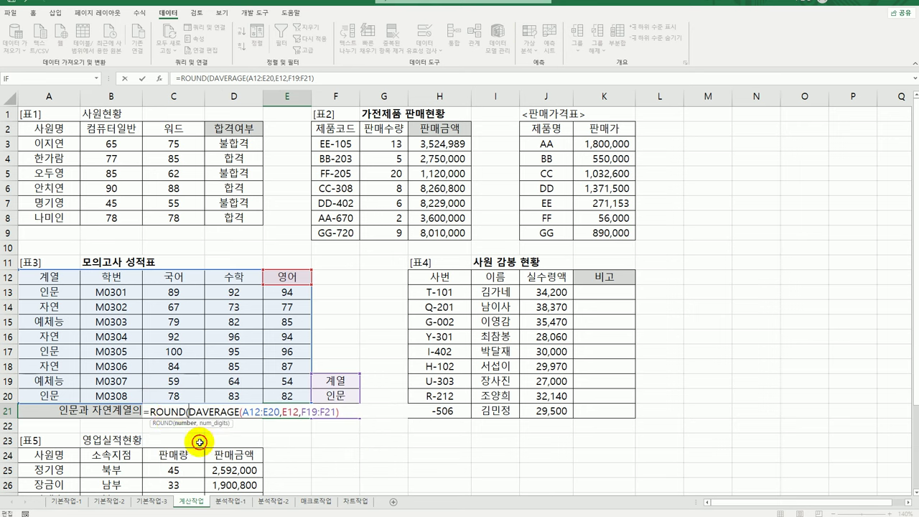
left_click(180, 412)
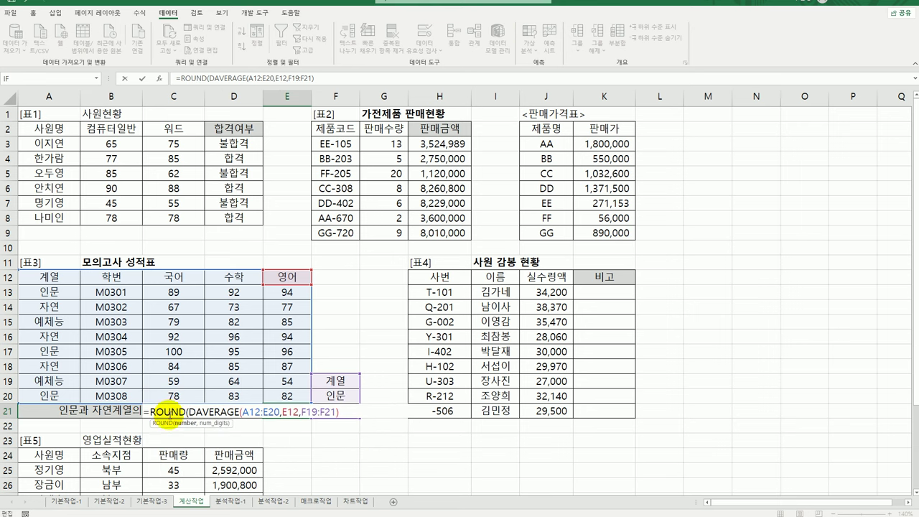
left_click(159, 79)
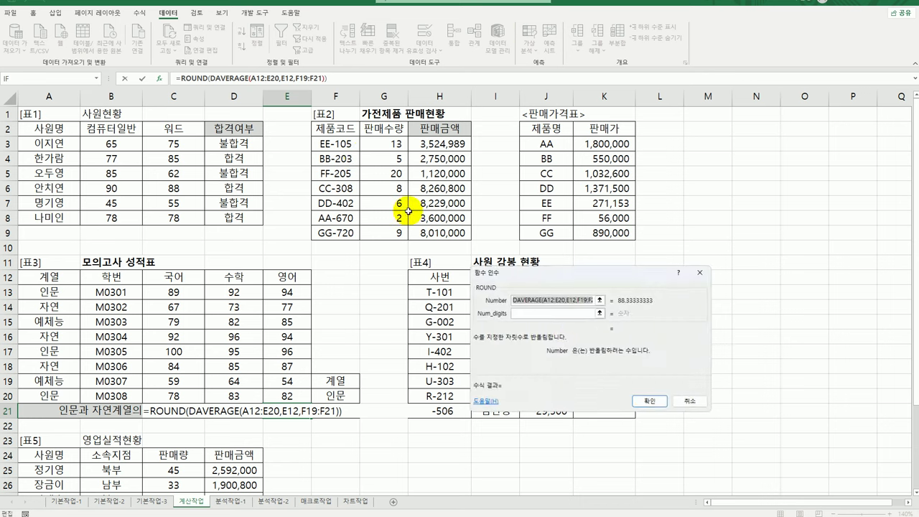
left_click(559, 316)
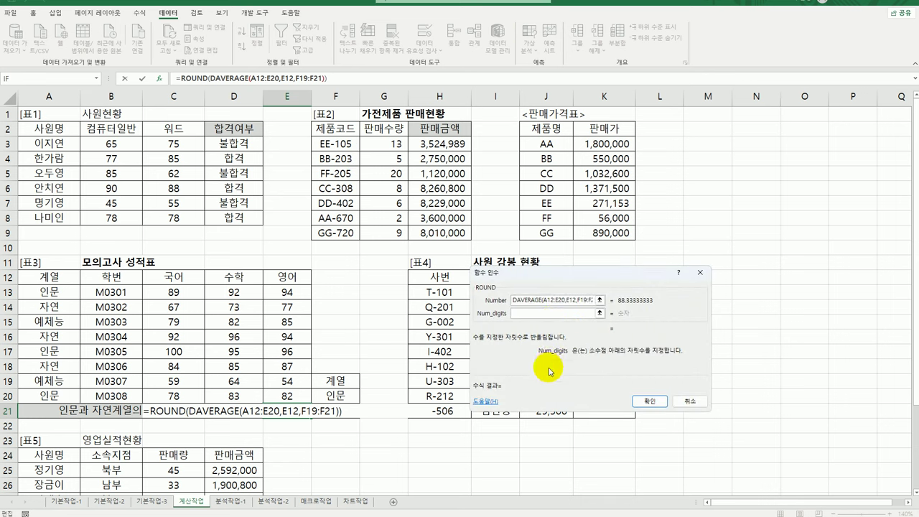
type("2")
left_click(649, 400)
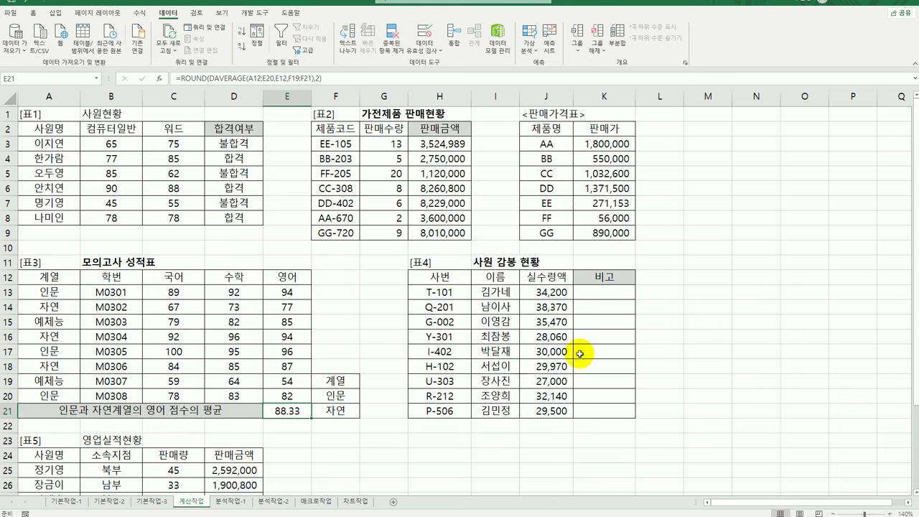
Step: Start a MID function in 비고 cell K13 with the 사번 in H13 as its text argument
left_click(615, 291)
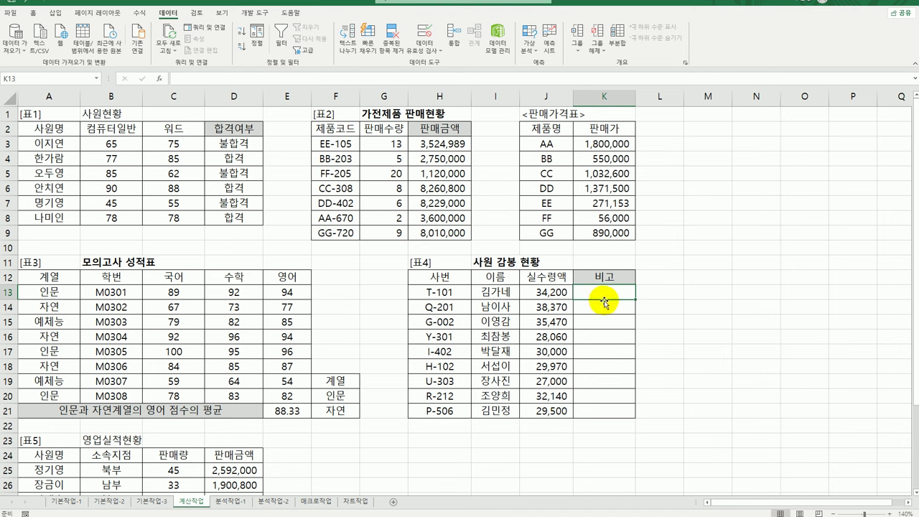
type("=mid")
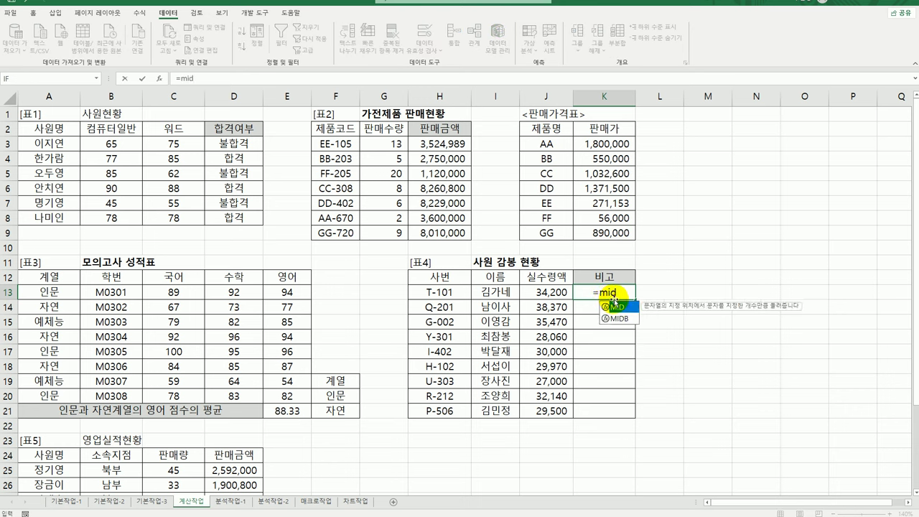
double_click(621, 305)
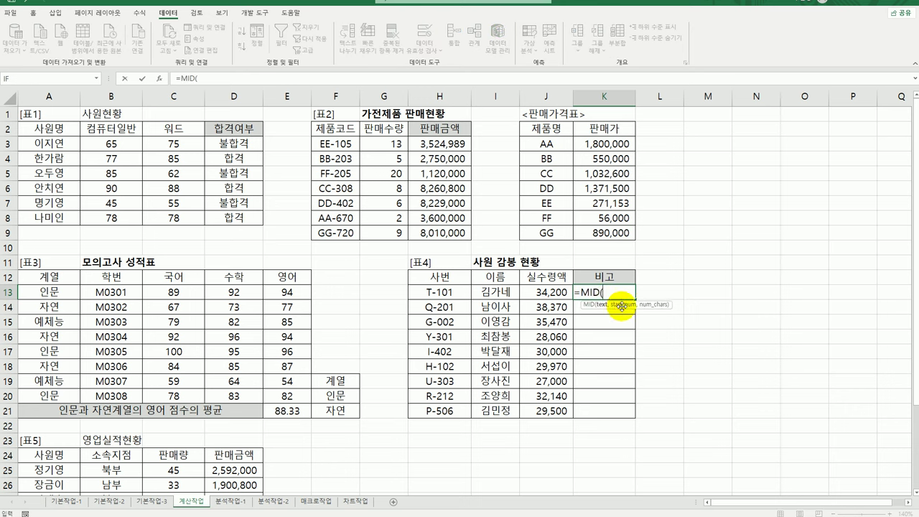
left_click(159, 78)
left_click_drag(584, 268, 242, 195)
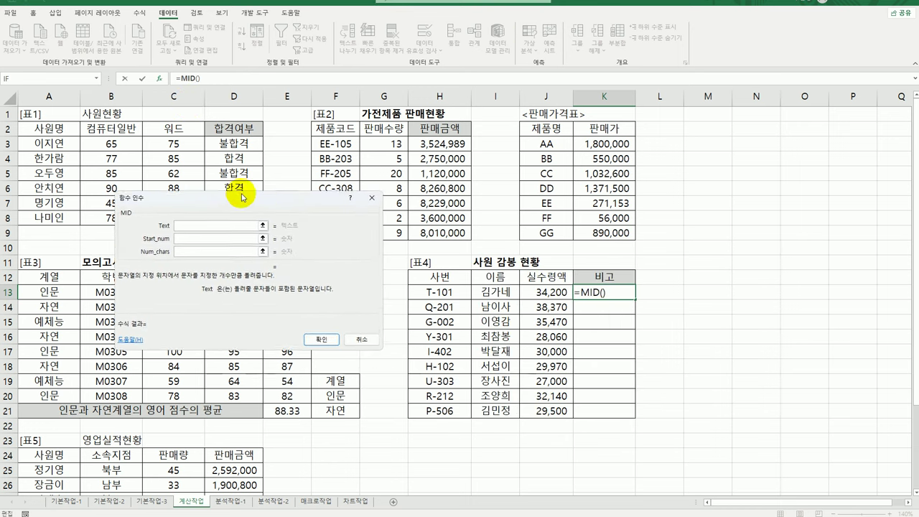
left_click(429, 294)
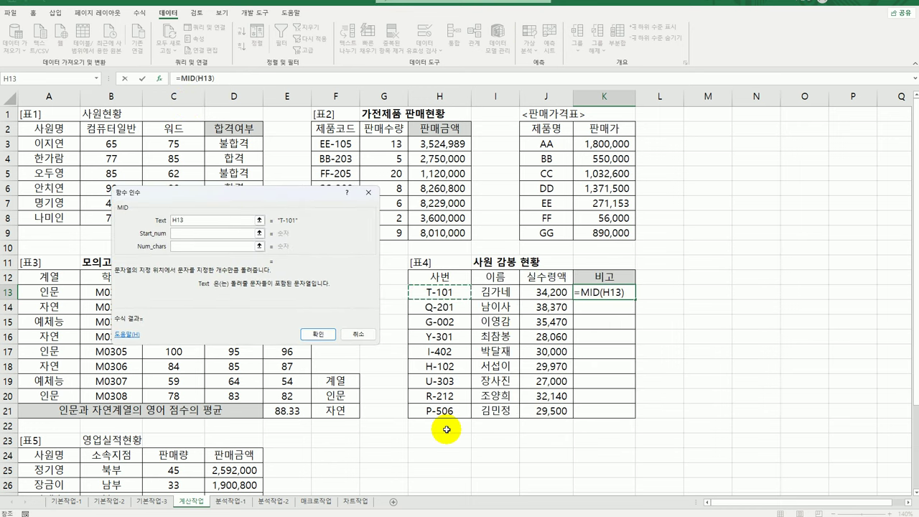
Step: Set the MID start position to 3 and character count to 1, and fill the K13 formula down to K21
left_click(183, 233)
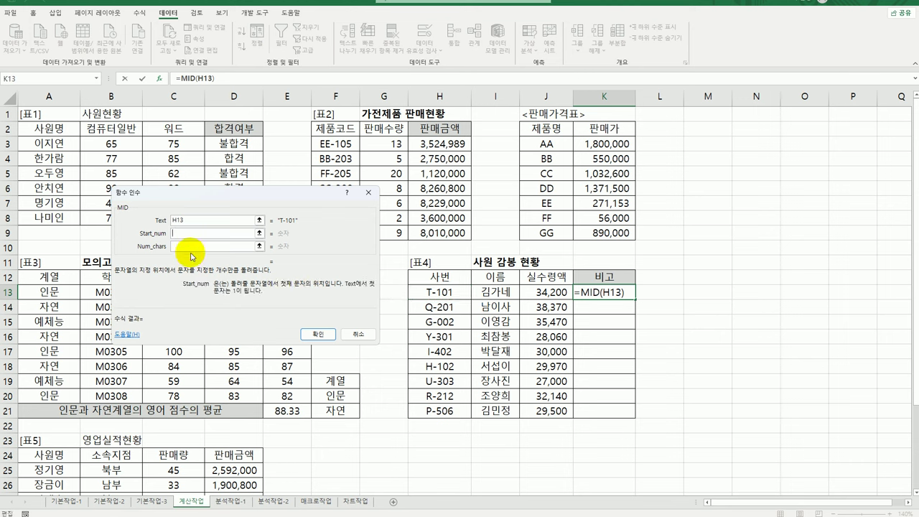
type("3")
left_click(193, 248)
type("1")
left_click(318, 334)
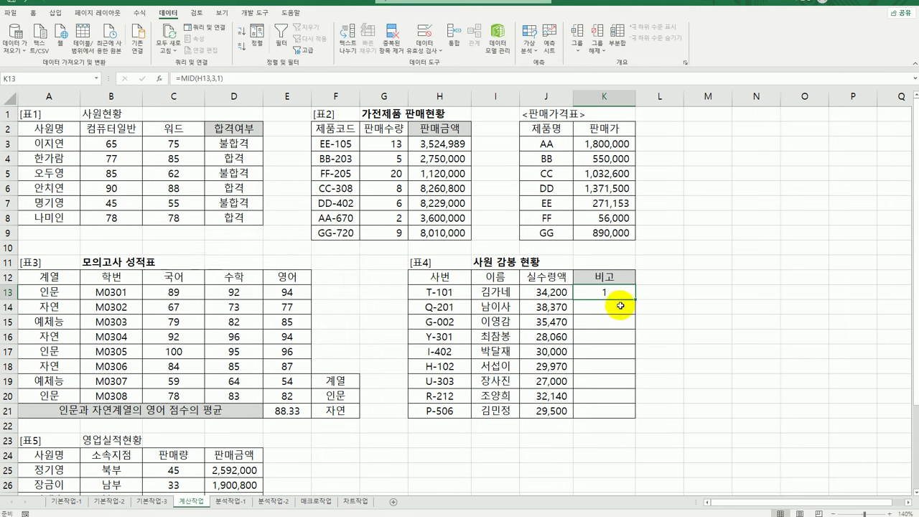
left_click_drag(631, 361, 632, 413)
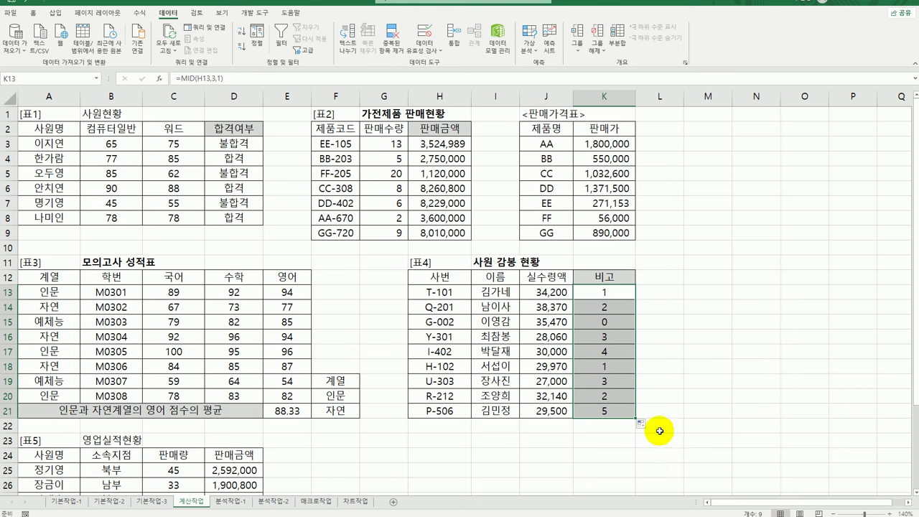
Step: Wrap the MID formula in K13 in a CHOOSE function, using the MID result as its index number
left_click(617, 291)
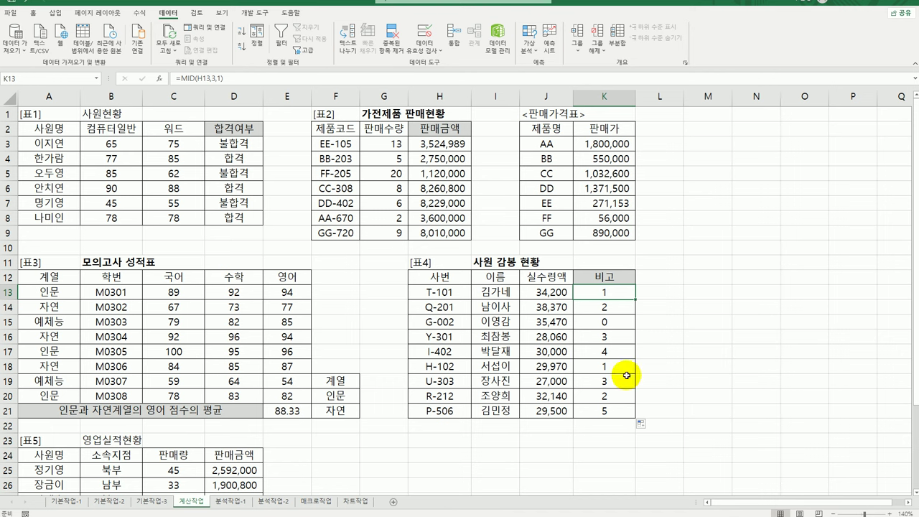
double_click(600, 291)
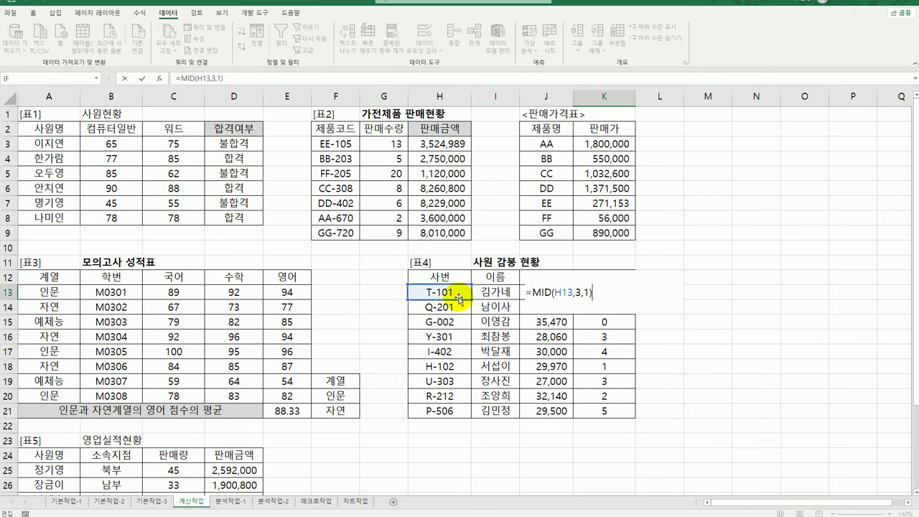
left_click(532, 293)
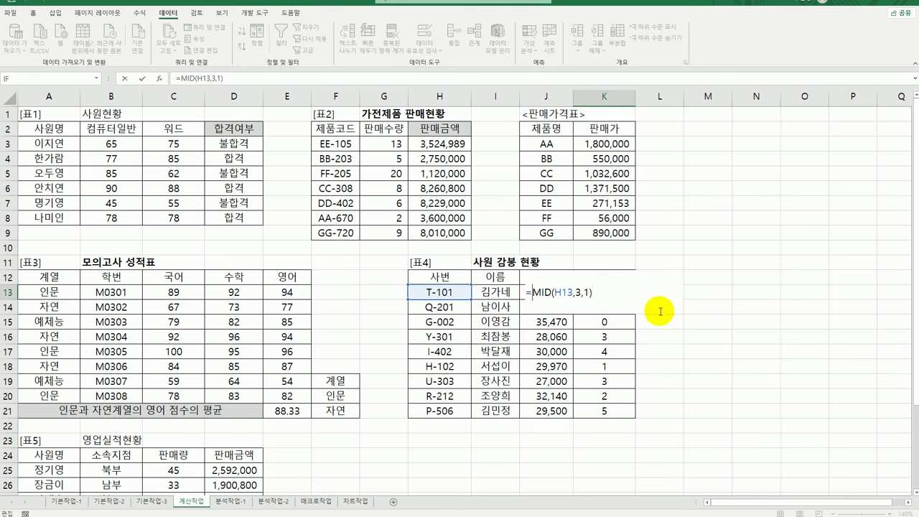
type("choo")
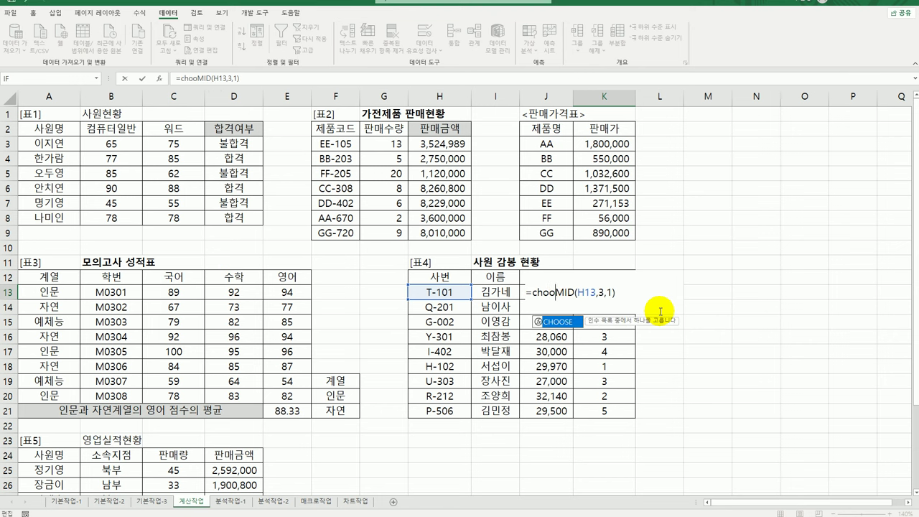
double_click(556, 320)
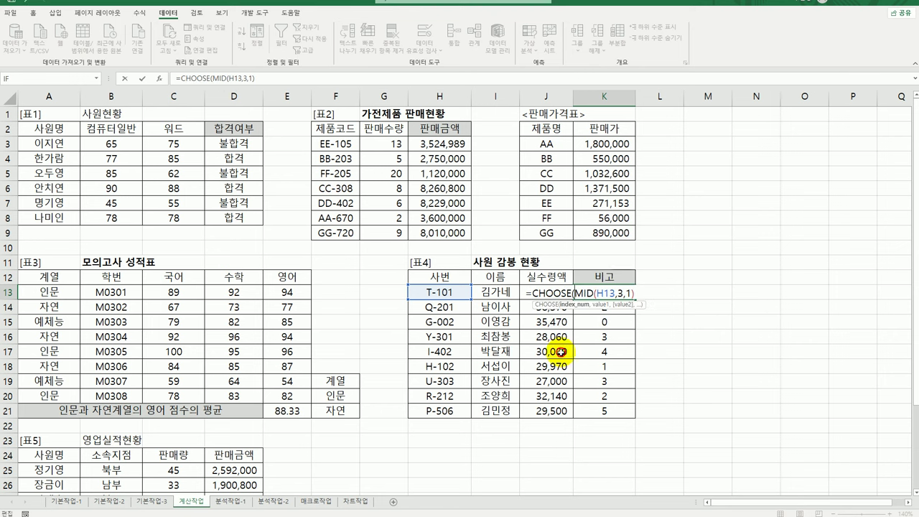
key("Left")
key("Left")
key("Left")
key("Left")
key("Left")
left_click(160, 79)
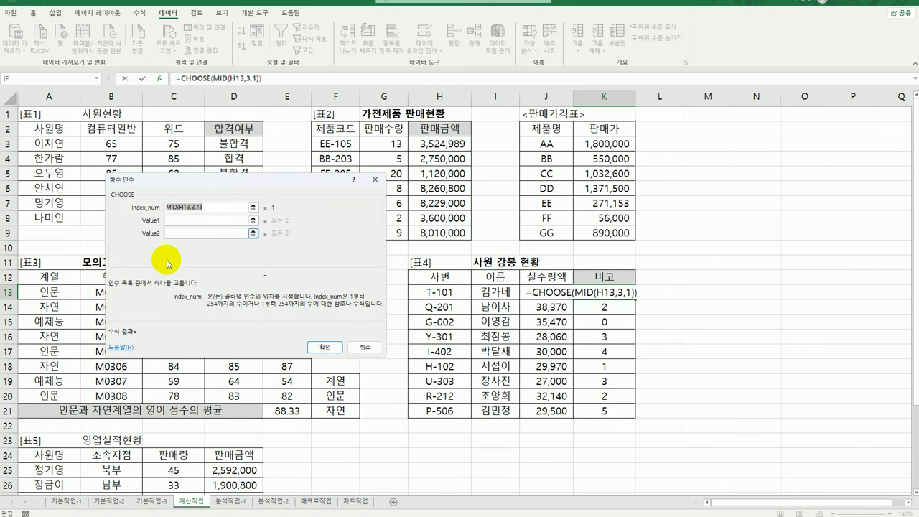
Step: Set the CHOOSE values to 경리과, 인사과 and 총무부, and fill the K13 formula down to K21
left_click(192, 219)
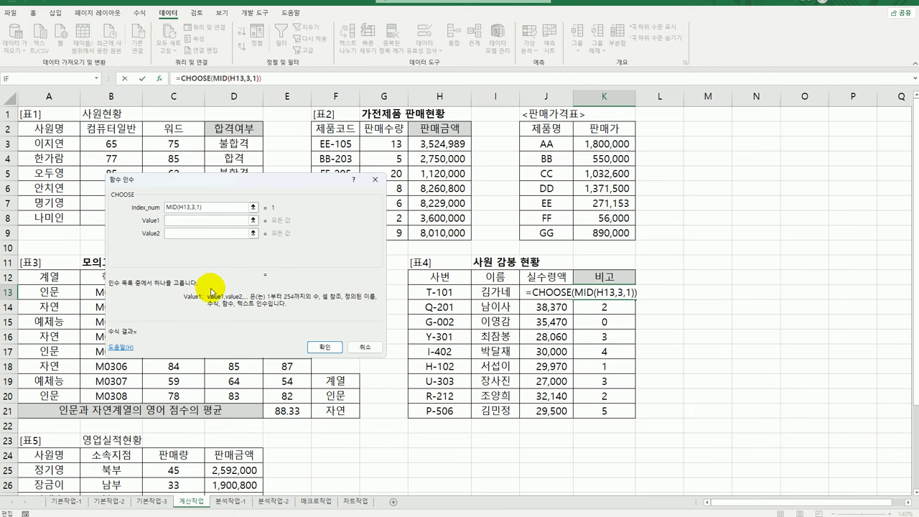
type("ru")
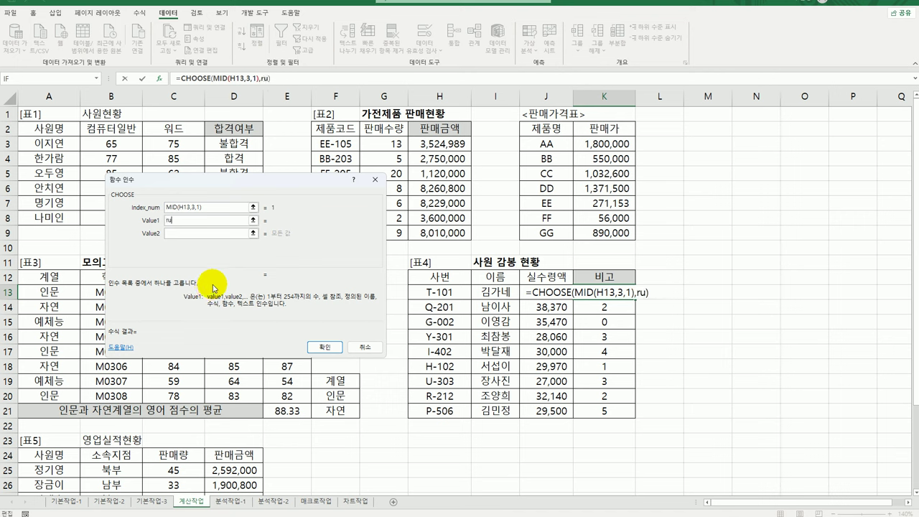
key("BackSpace")
type("경기롸")
key("BackSpace")
key("BackSpace")
type("리과")
key("Tab")
type("인사과")
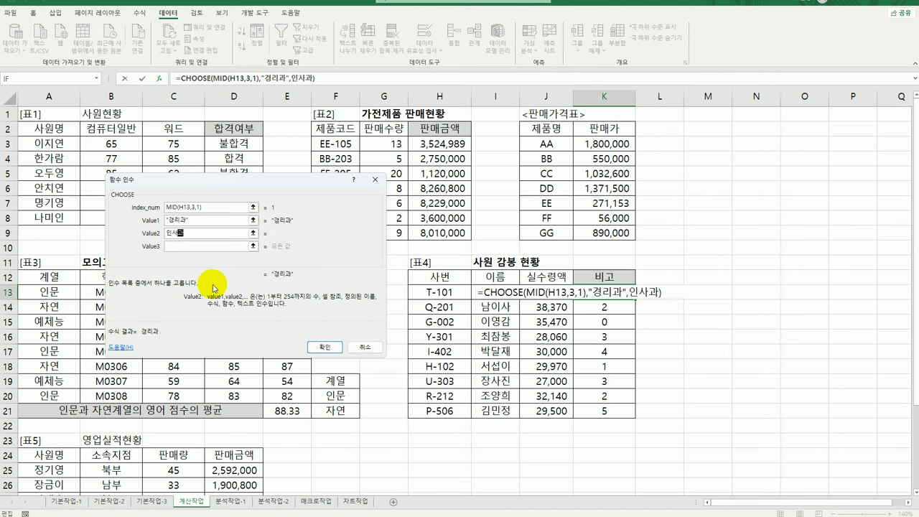
key("Tab")
type("총무부")
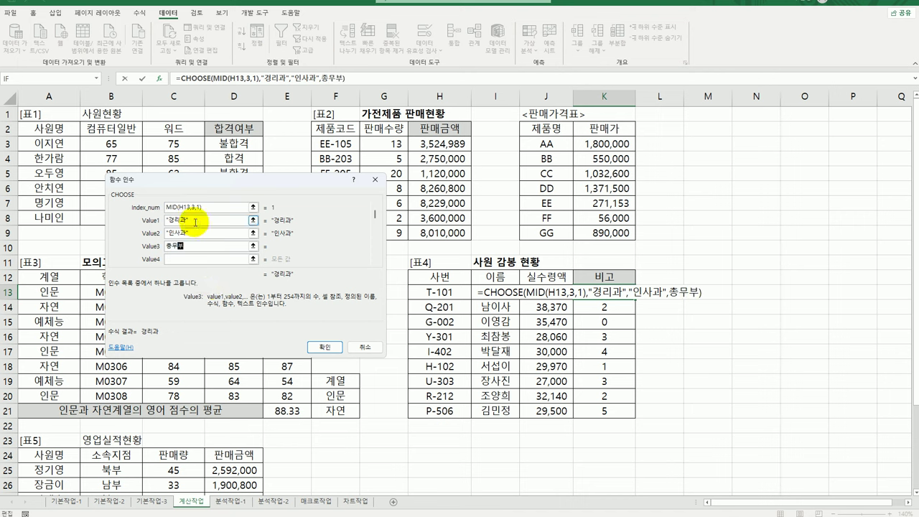
left_click(324, 346)
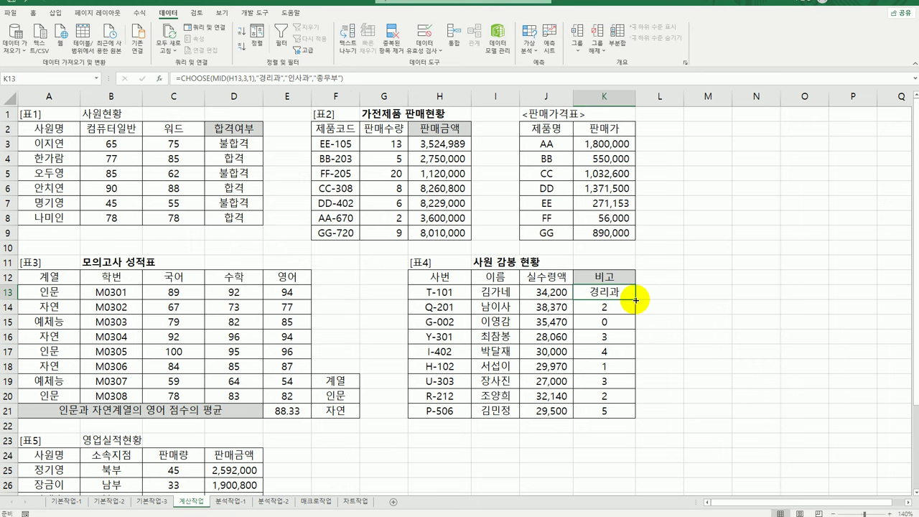
left_click_drag(636, 300, 630, 422)
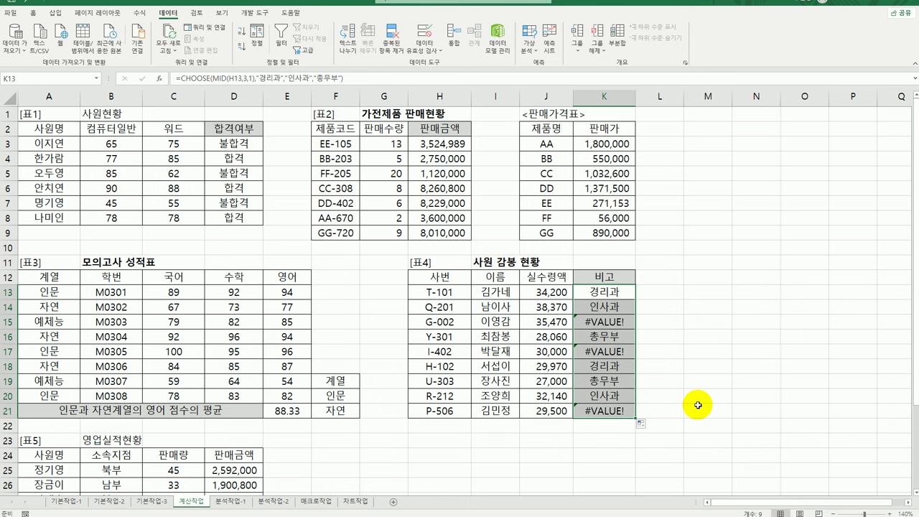
Step: Wrap the CHOOSE formula in K13 in an IFERROR function and open its function arguments
left_click(604, 293)
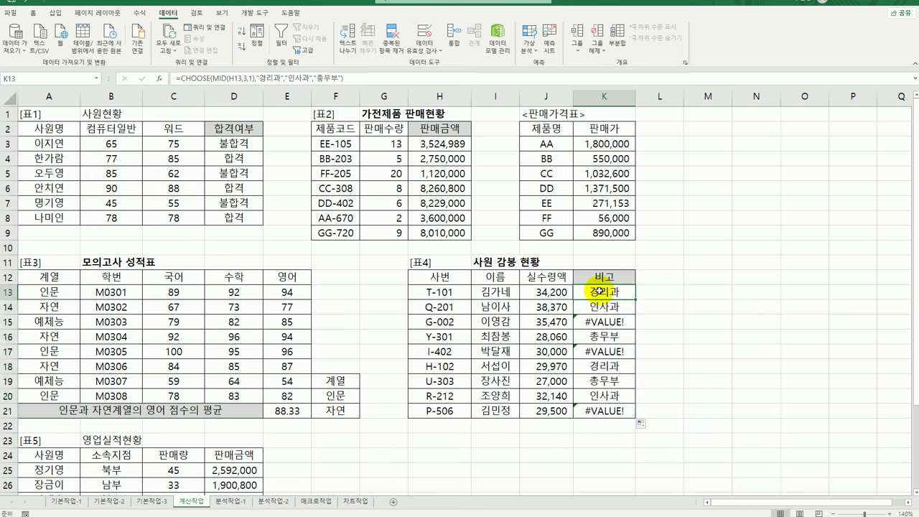
double_click(595, 292)
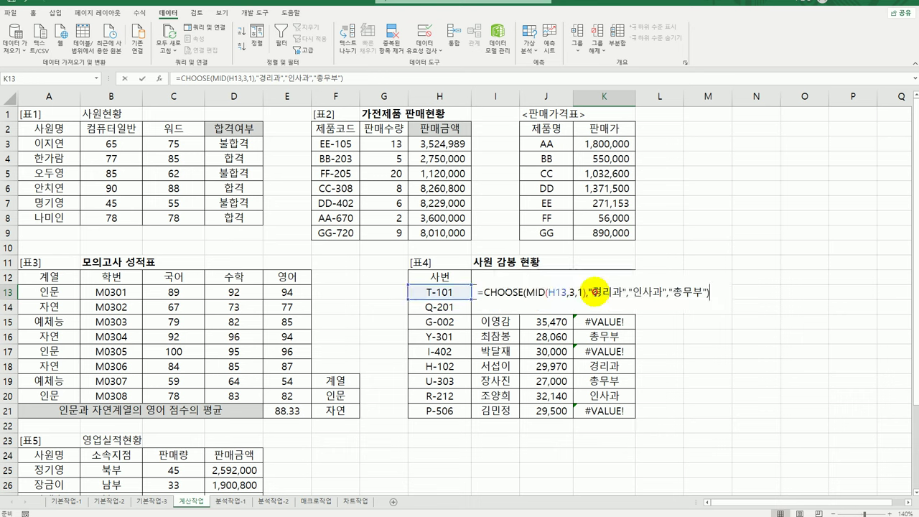
left_click(483, 292)
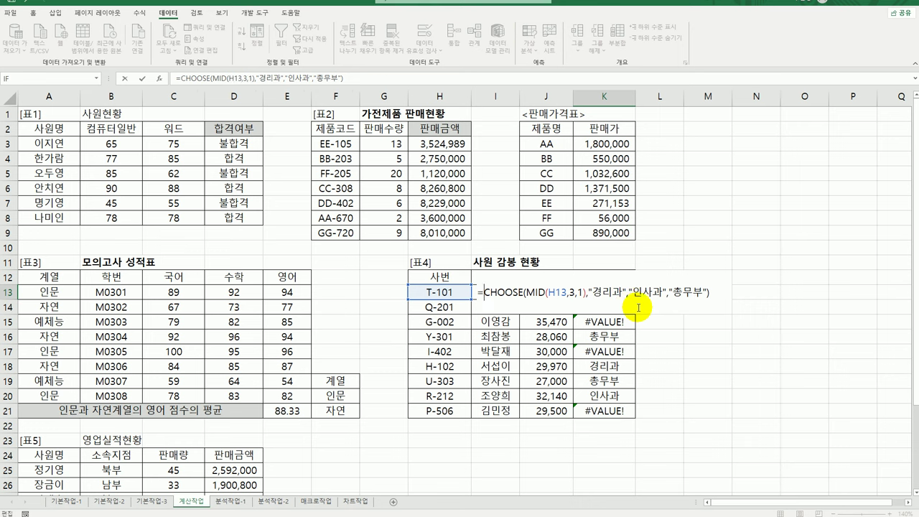
type("if")
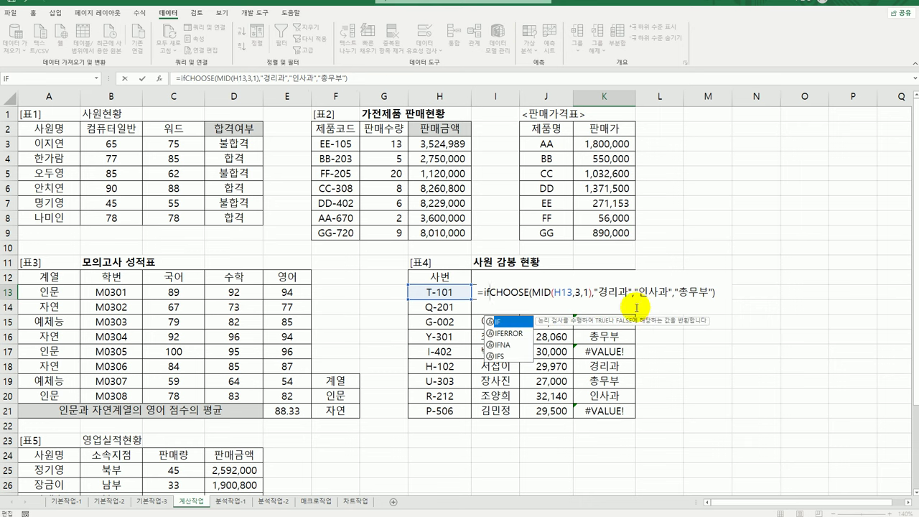
double_click(523, 334)
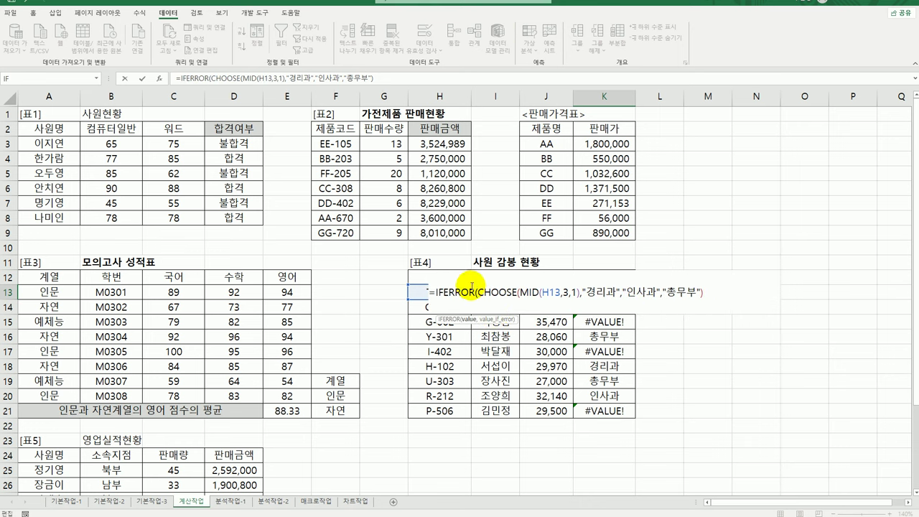
left_click(159, 81)
Step: Set the IFERROR fallback value to 영업부 and fill the K13 formula down to K21
left_click(223, 240)
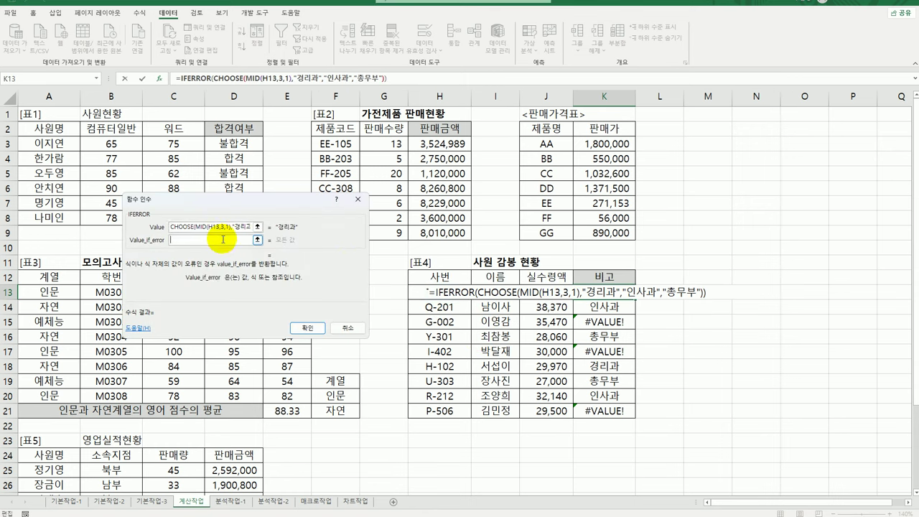
type("dual")
key("BackSpace")
key("BackSpace")
key("BackSpace")
key("BackSpace")
type("영업ㅂ")
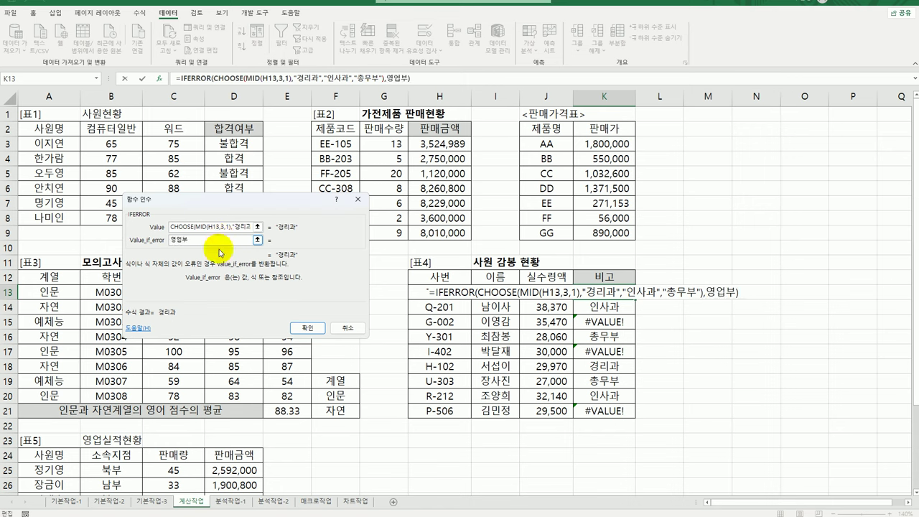
left_click(307, 327)
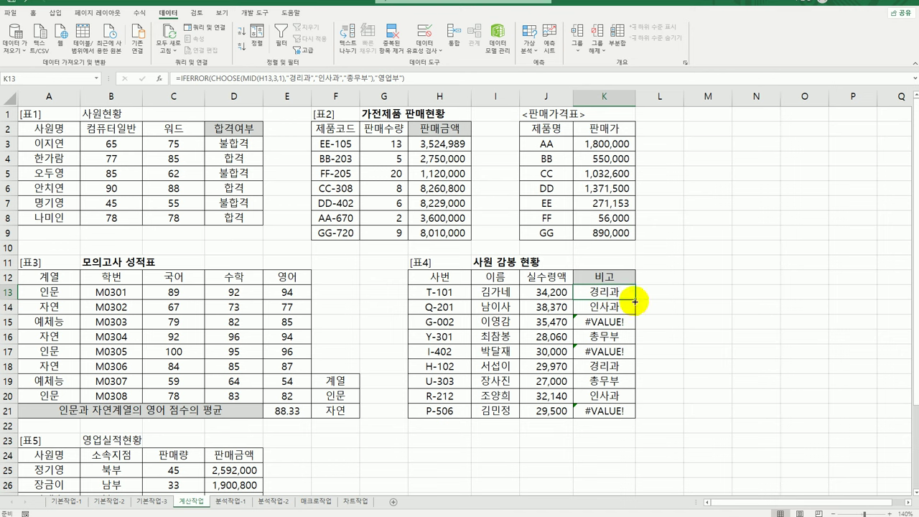
left_click_drag(634, 299, 630, 425)
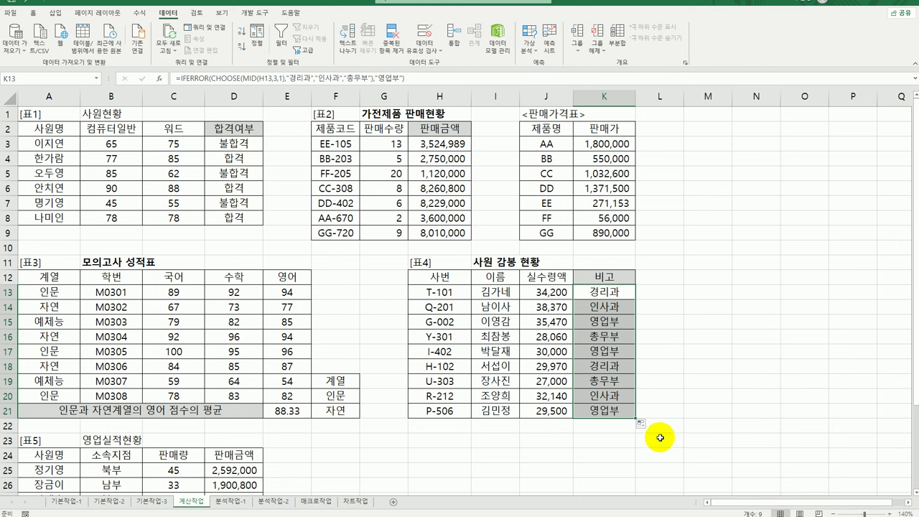
Step: Start a SUMIFS function in 표5 total cell D32 with the 판매금액 values D25:D31 as the sum range
left_click(601, 450)
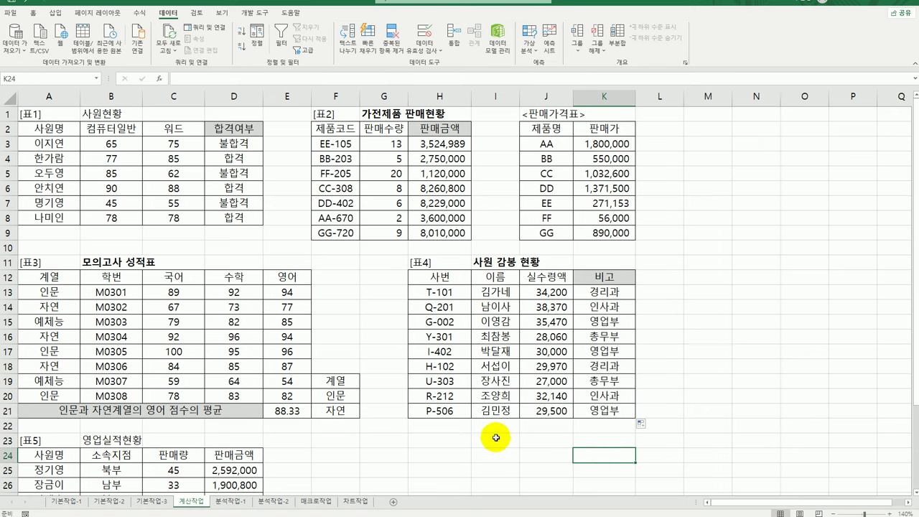
scroll(362, 394, "down", 3)
scroll(362, 394, "down", 2)
left_click(236, 398)
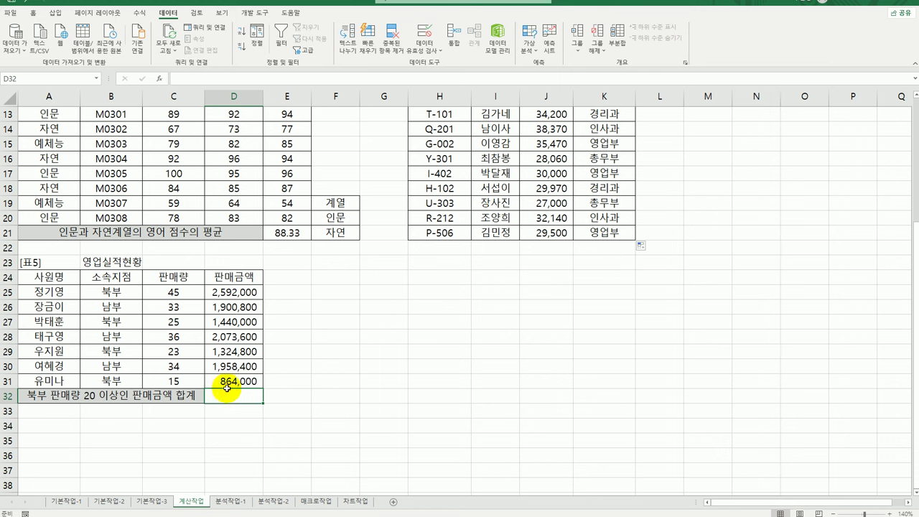
left_click(185, 286)
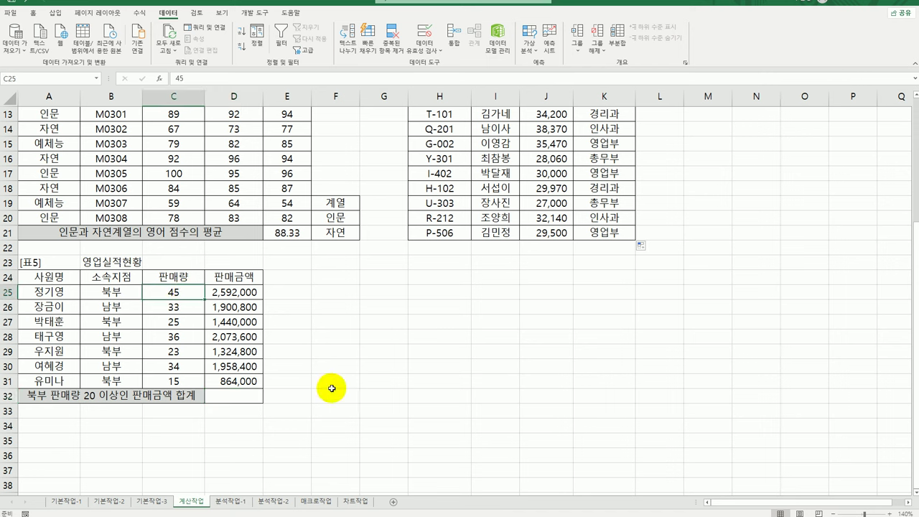
left_click(253, 396)
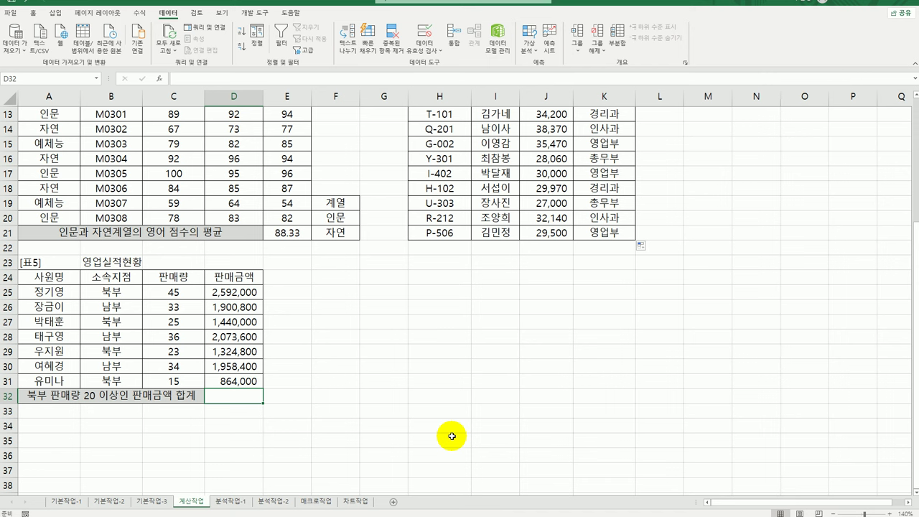
type("=ㄴ")
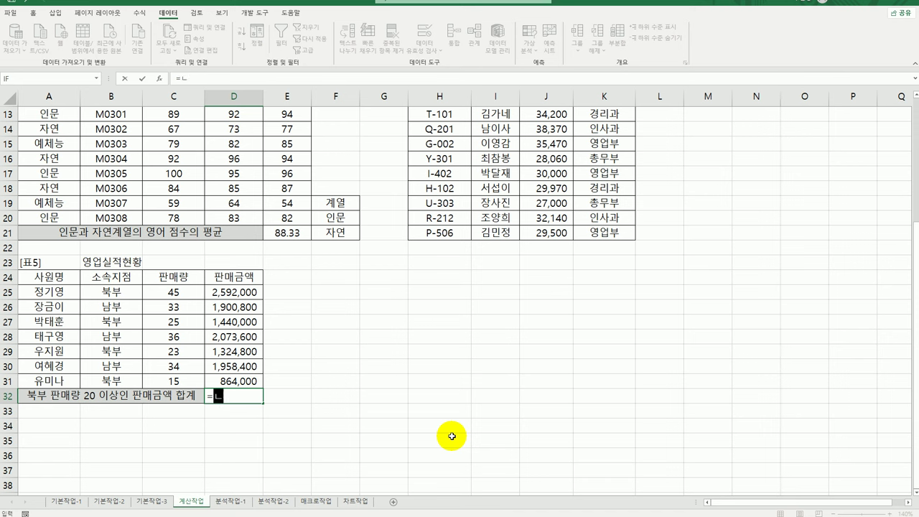
type("sumifs")
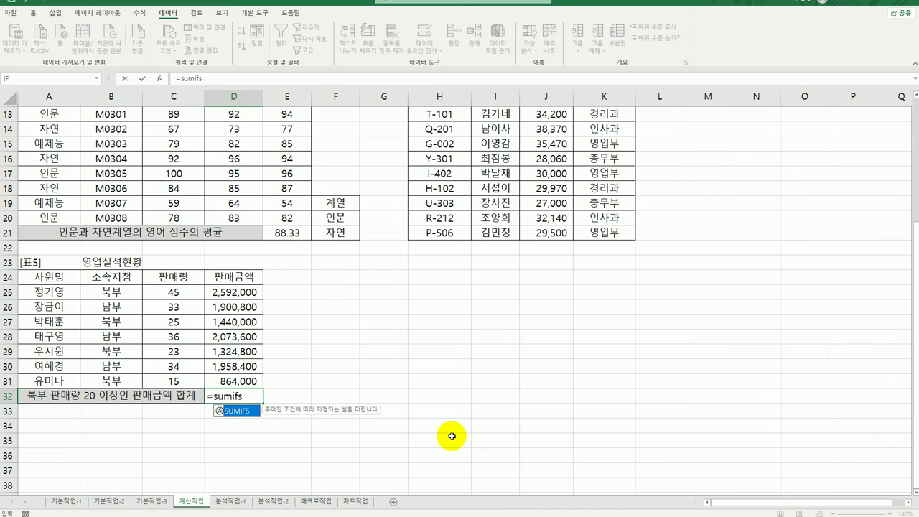
double_click(242, 411)
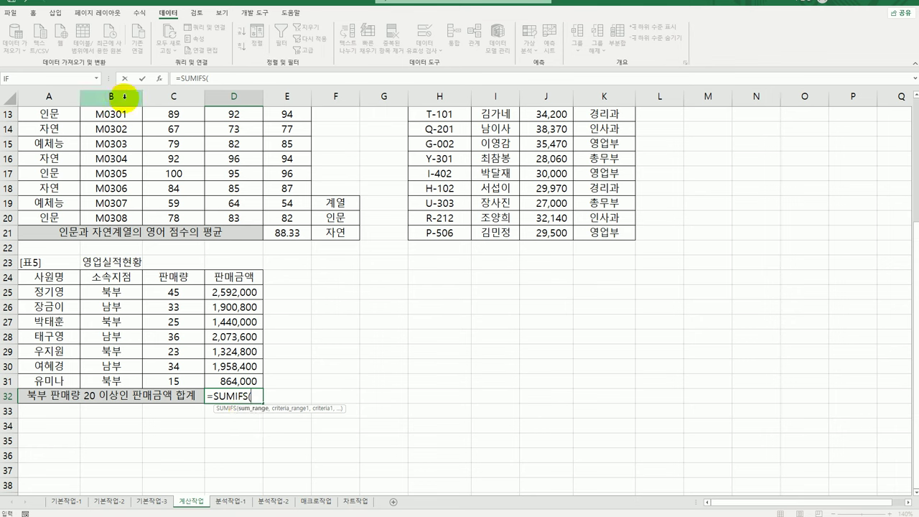
left_click(158, 78)
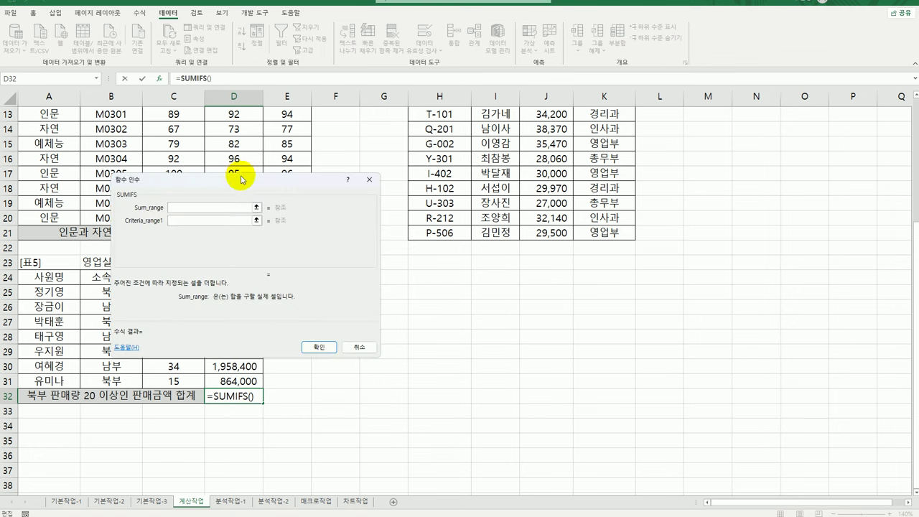
left_click_drag(241, 185, 495, 185)
left_click_drag(219, 296, 218, 381)
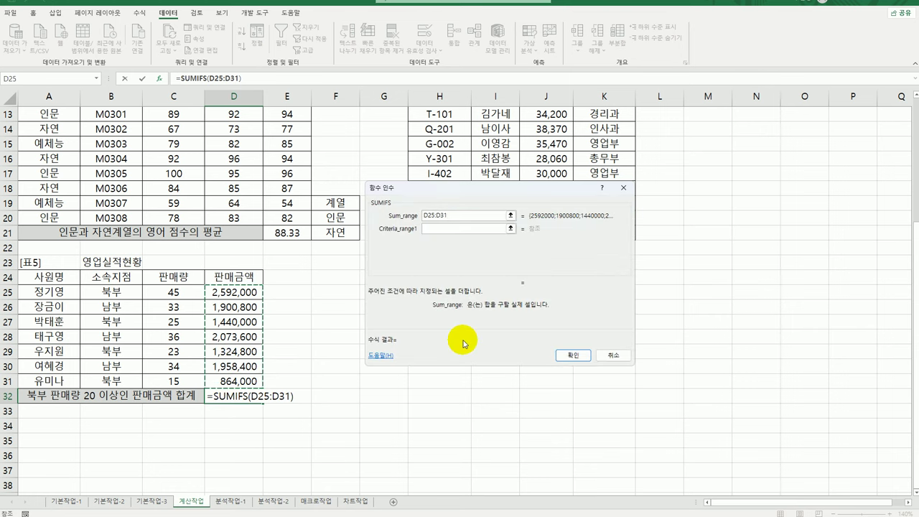
Step: Set the first SUMIFS condition to the 소속지점 range B25:B31 with the criterion 북부
left_click(453, 229)
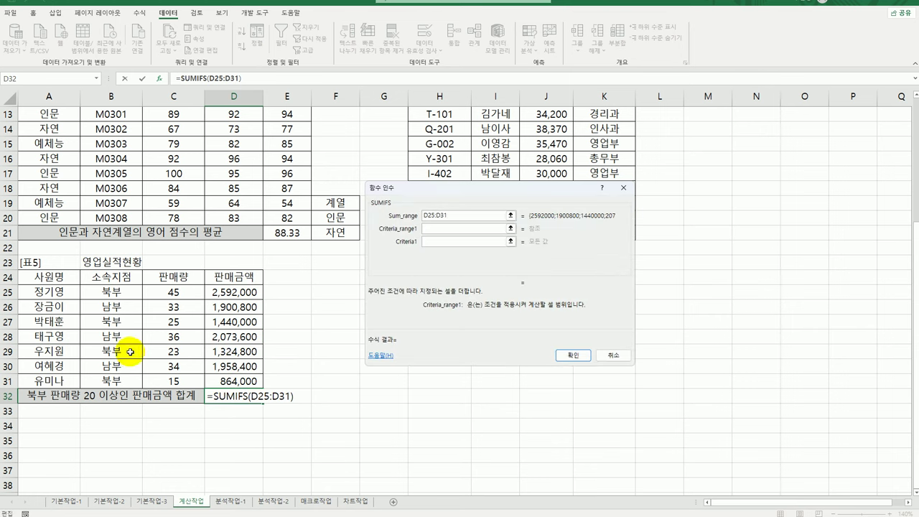
left_click_drag(111, 288, 111, 381)
left_click(451, 241)
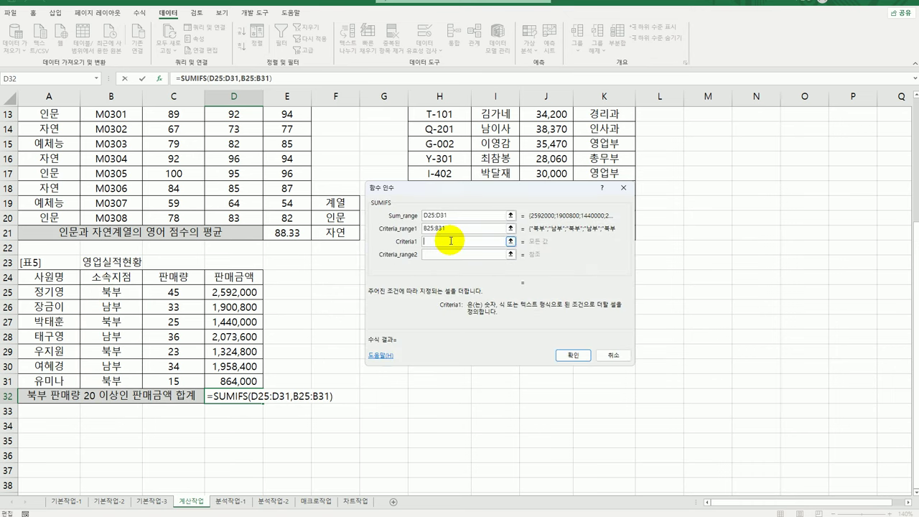
type("q")
type("북부")
Step: Set the second SUMIFS condition to the 판매량 range C25:C31 with the criterion >=20
left_click(444, 254)
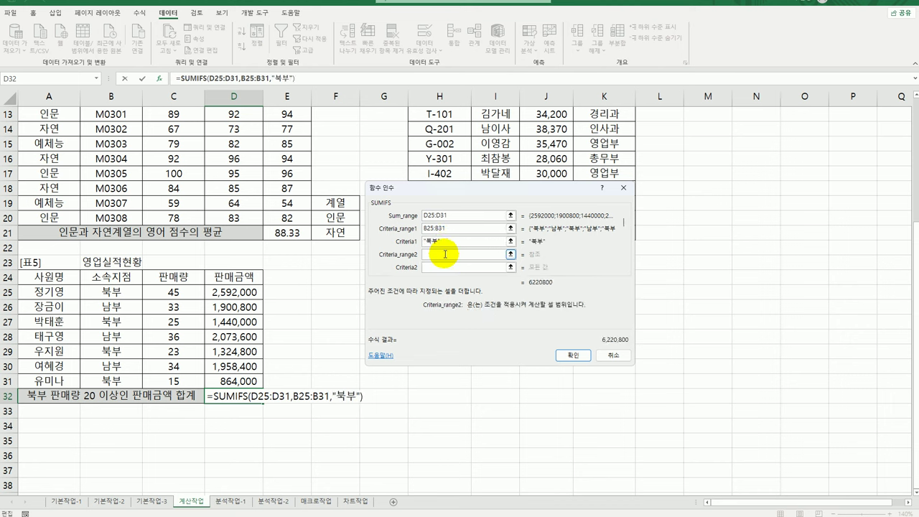
left_click_drag(172, 291, 172, 381)
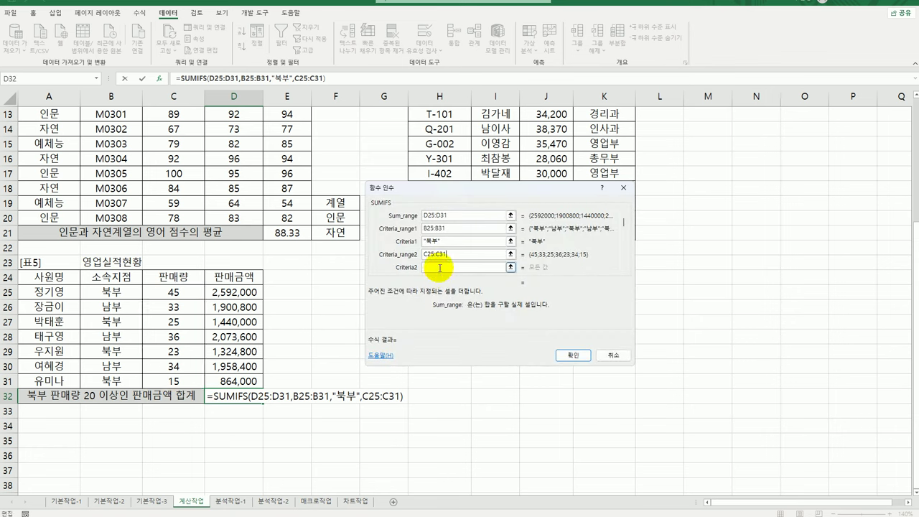
left_click(439, 267)
type(">=20")
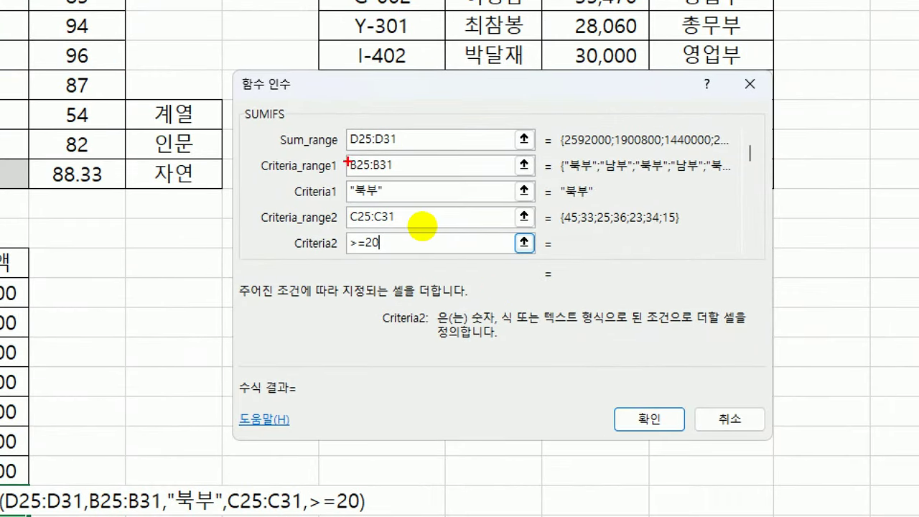
Step: Insert the completed SUMIFS function into D32
mouse_move(345, 152)
left_mouse_down()
mouse_move(412, 152)
mouse_move(414, 180)
left_mouse_up()
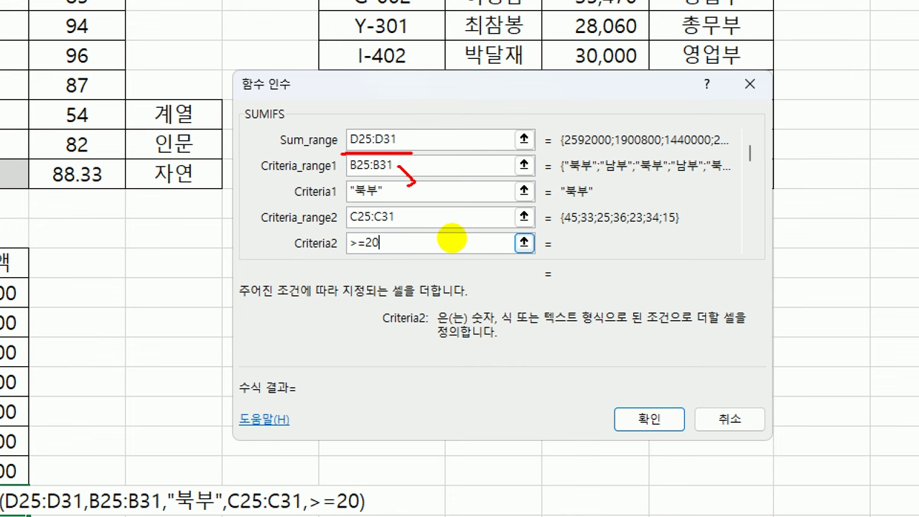
left_click_drag(399, 213, 396, 246)
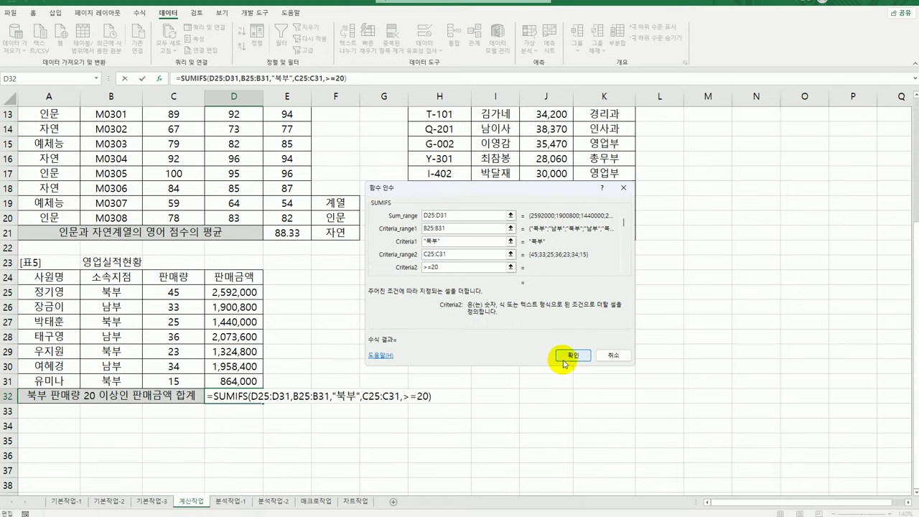
left_click(649, 419)
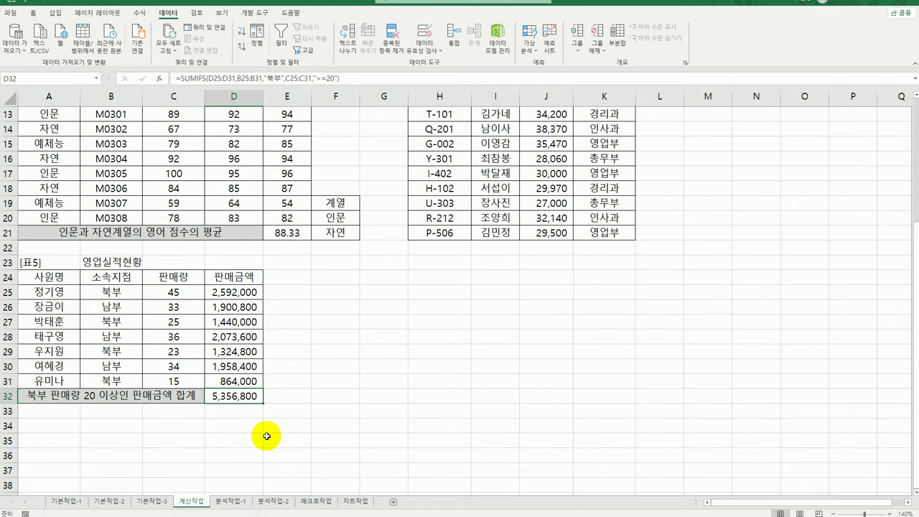
Step: Append the text 원 to the SUMIFS result in D32 with the & operator and slightly widen column D
double_click(244, 402)
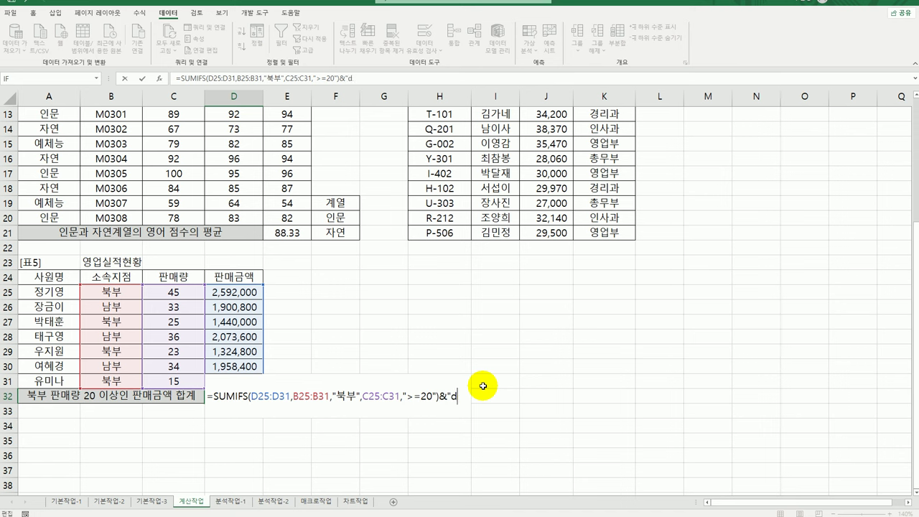
type("&\"워")
type("\"")
key("Return")
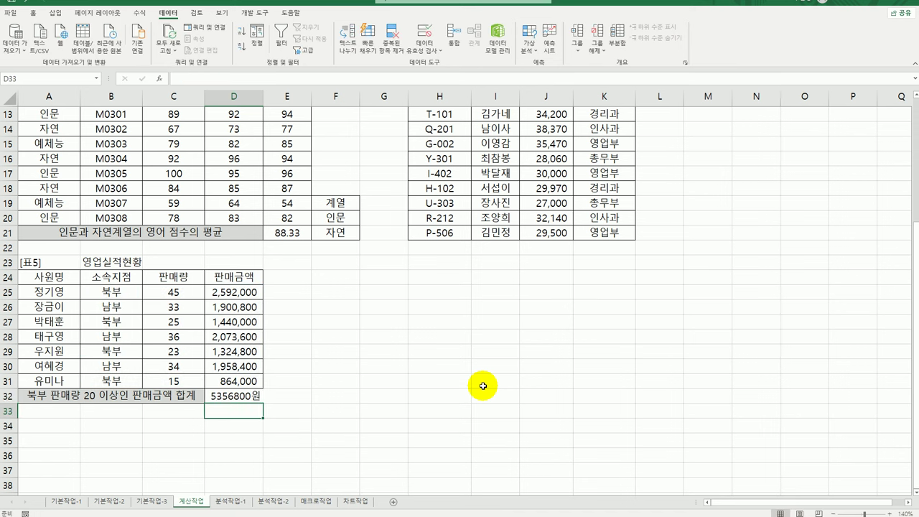
left_click_drag(262, 97, 271, 96)
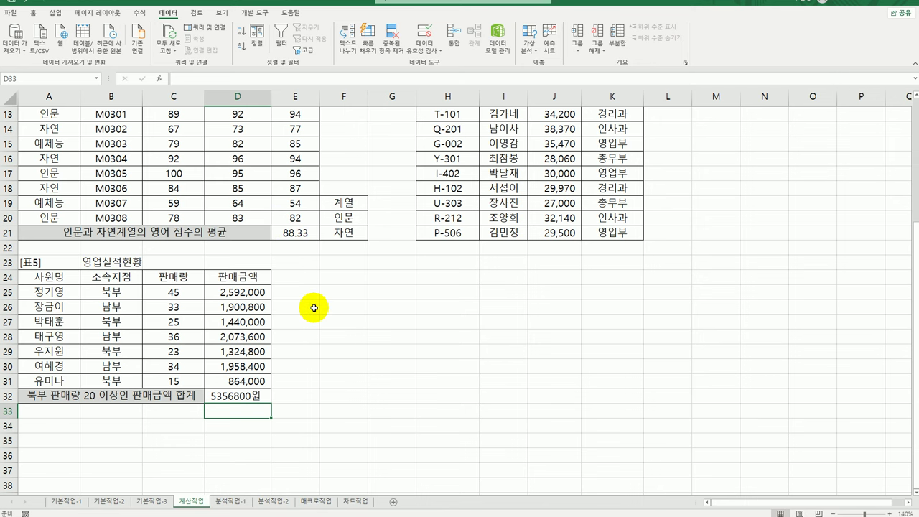
scroll(308, 371, "up", 4)
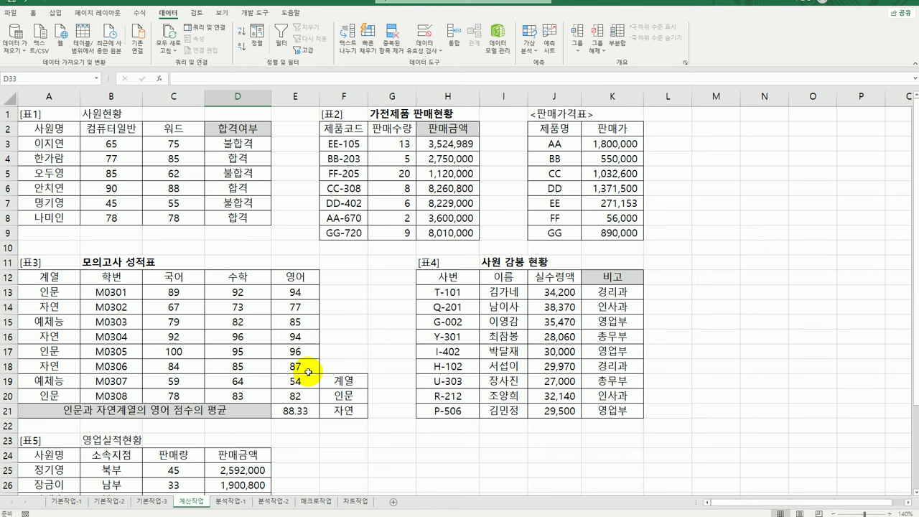
Step: Create a pivot table from the 분석작업-1 data A3:G17, placed on the existing worksheet at cell A22
left_click(231, 501)
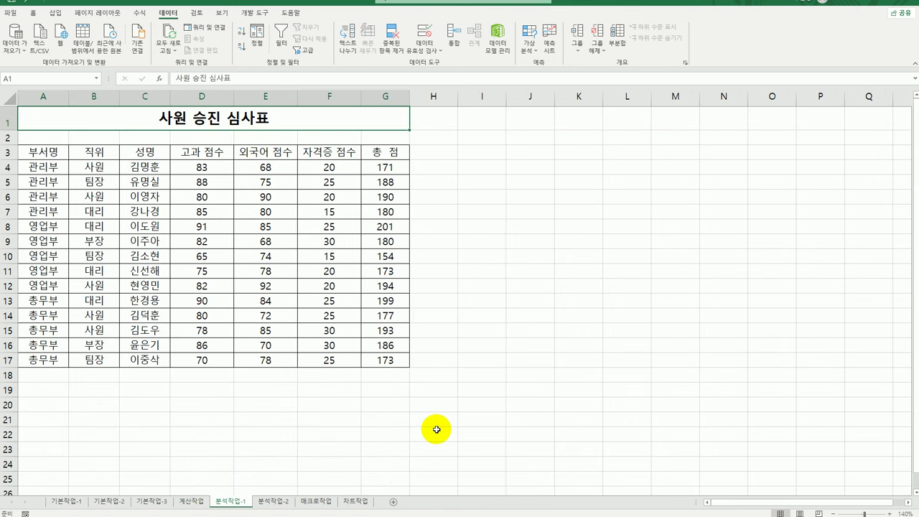
left_click(65, 197)
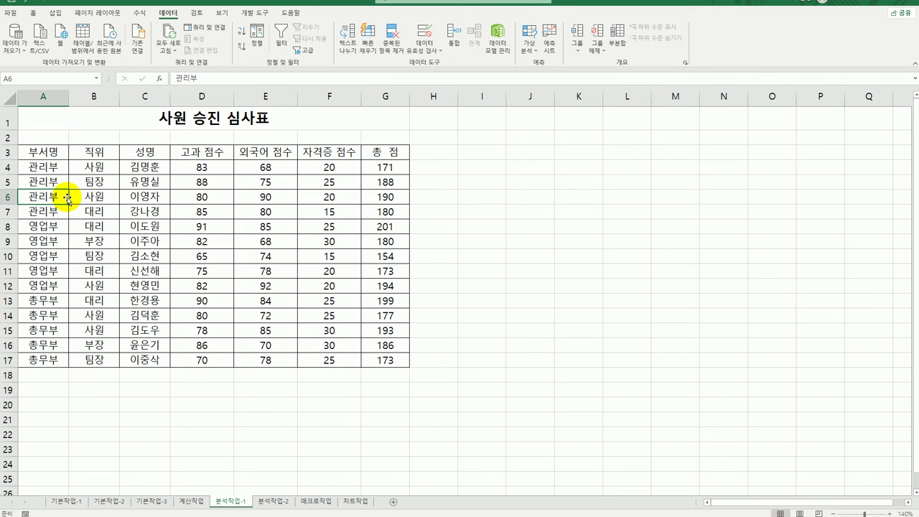
left_click(54, 11)
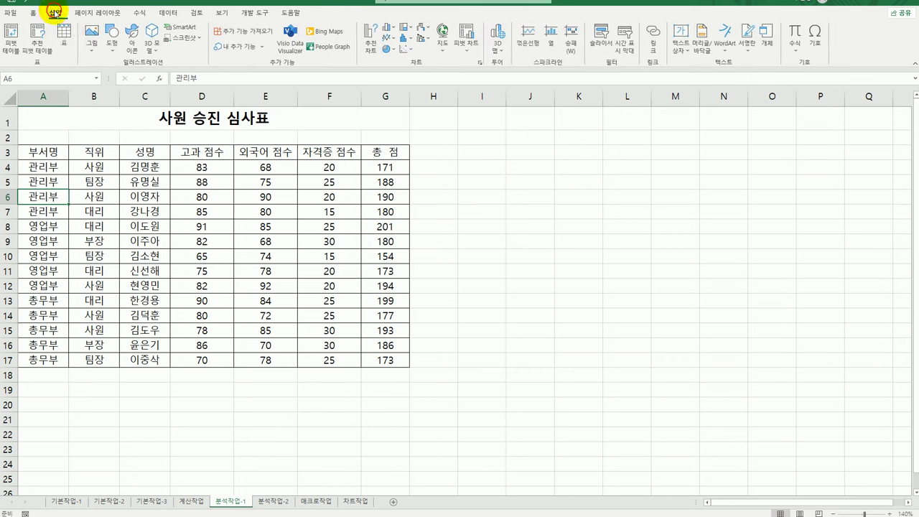
left_click(12, 45)
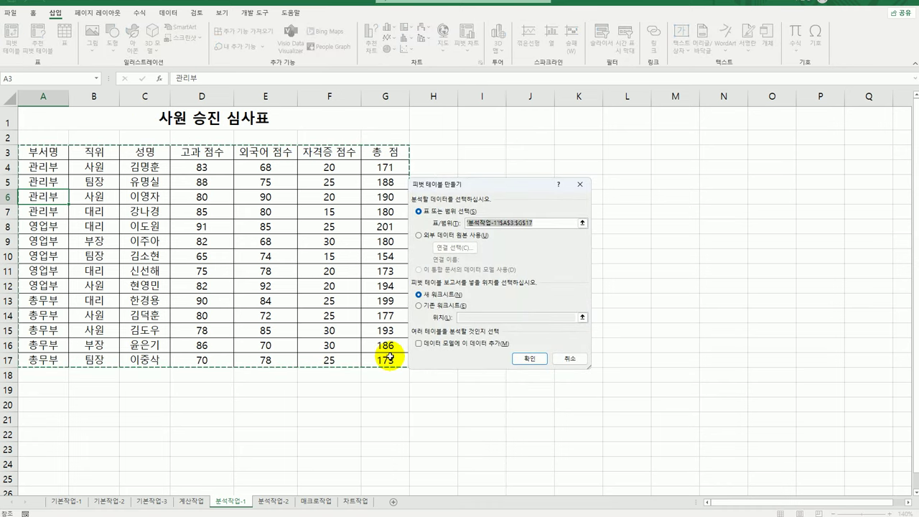
left_click(440, 306)
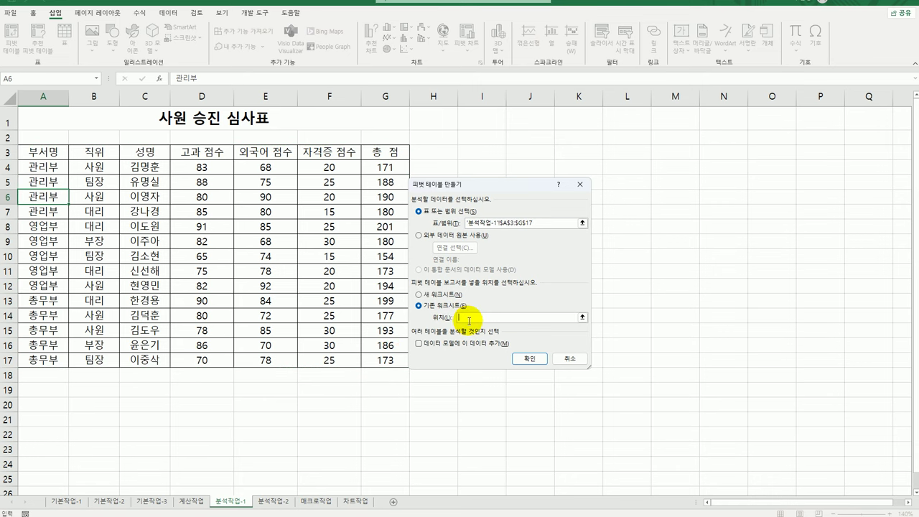
left_click(42, 436)
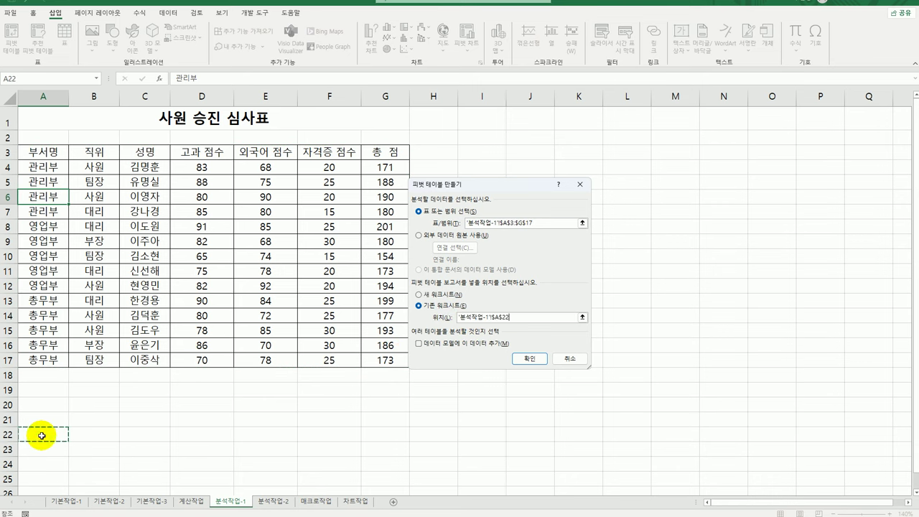
scroll(240, 431, "down", 2)
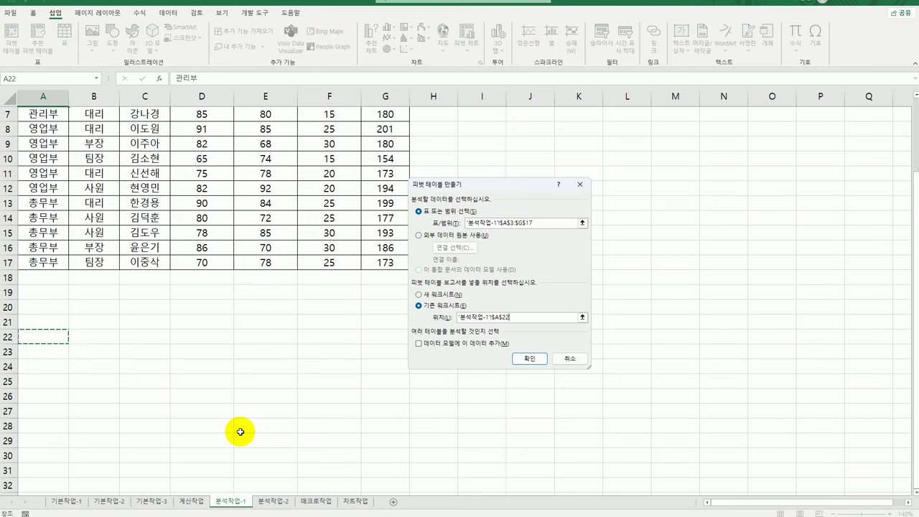
left_click(529, 359)
Step: Lay out the pivot table with 성명 as filter, 직위 as rows, 부서명 as columns, and 총 점 and 외국어 점수 as values
scroll(408, 381, "down", 4)
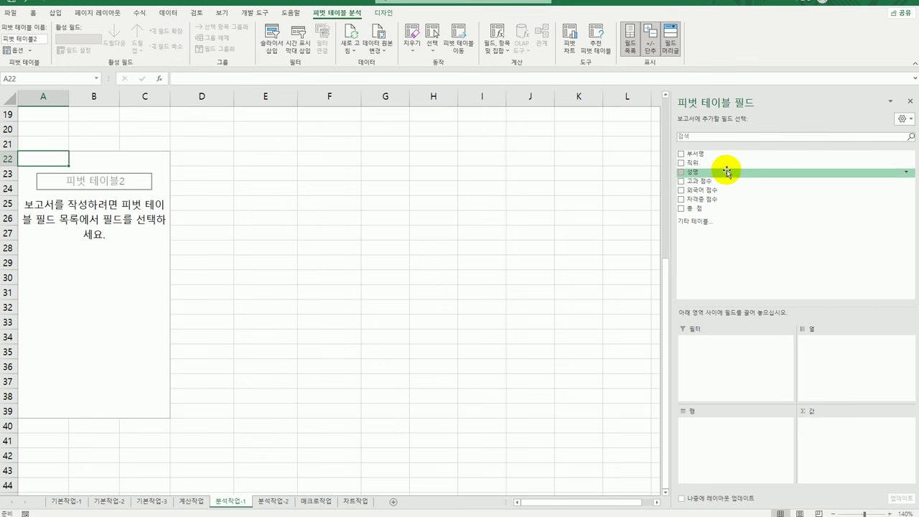
left_click_drag(724, 174, 731, 369)
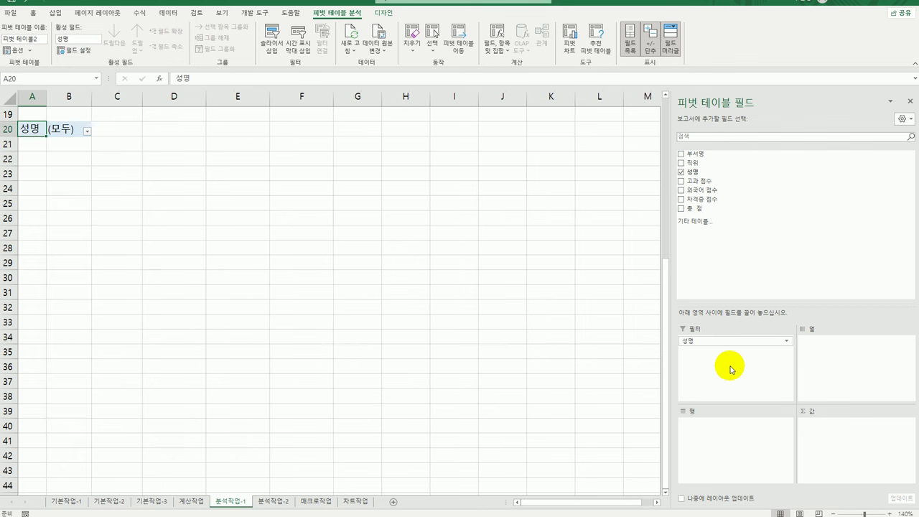
left_click_drag(705, 167, 703, 461)
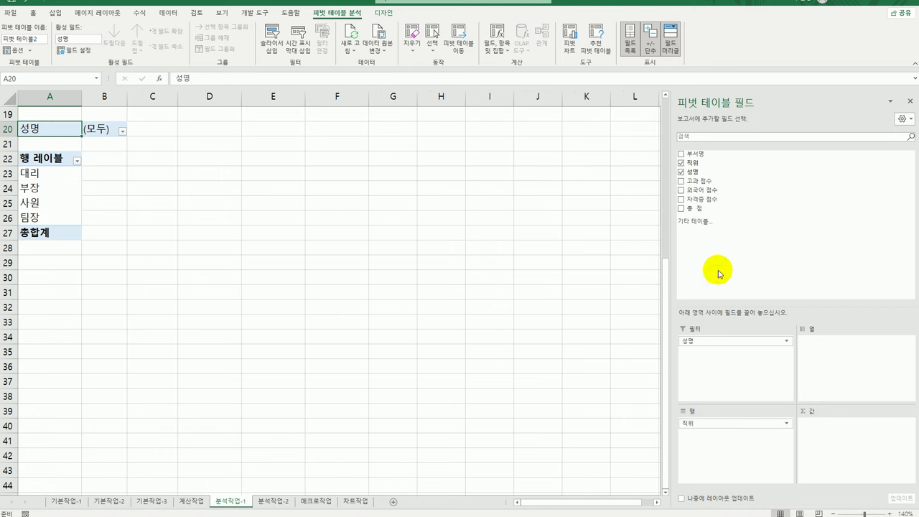
left_click_drag(697, 155, 844, 357)
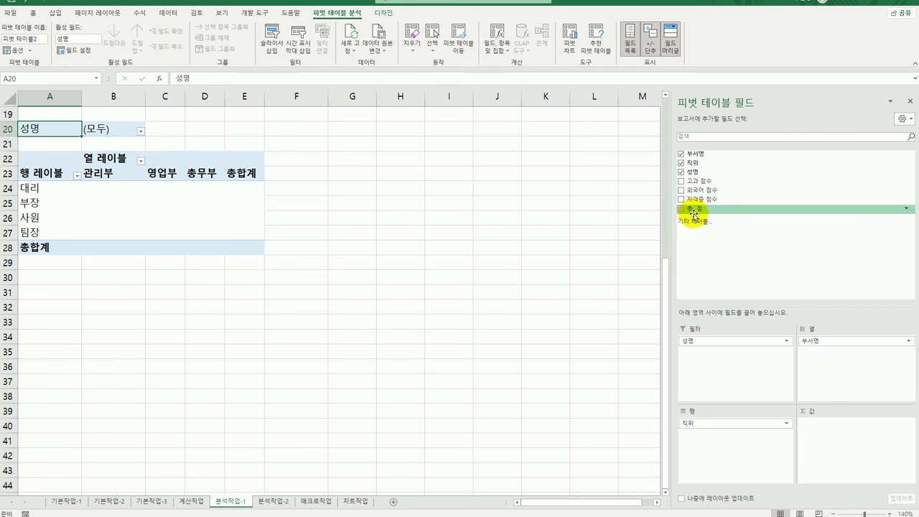
left_click_drag(714, 208, 826, 442)
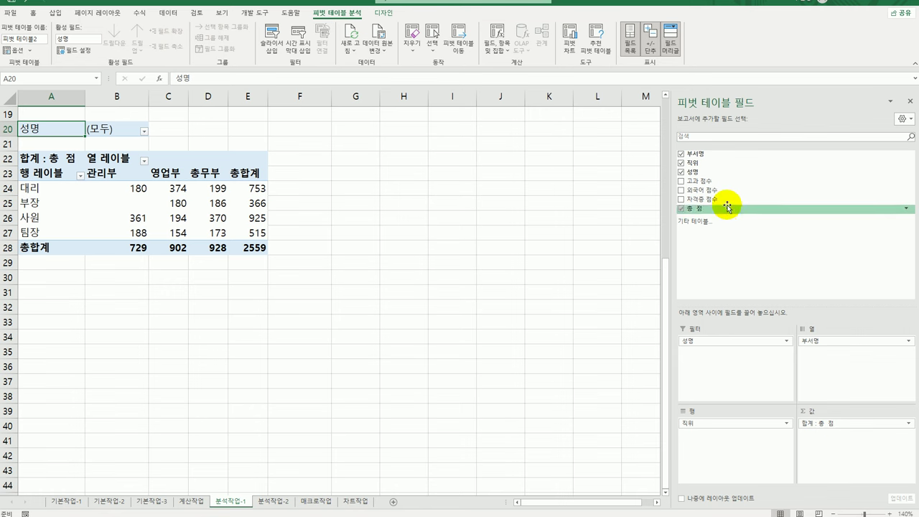
left_click_drag(722, 189, 835, 432)
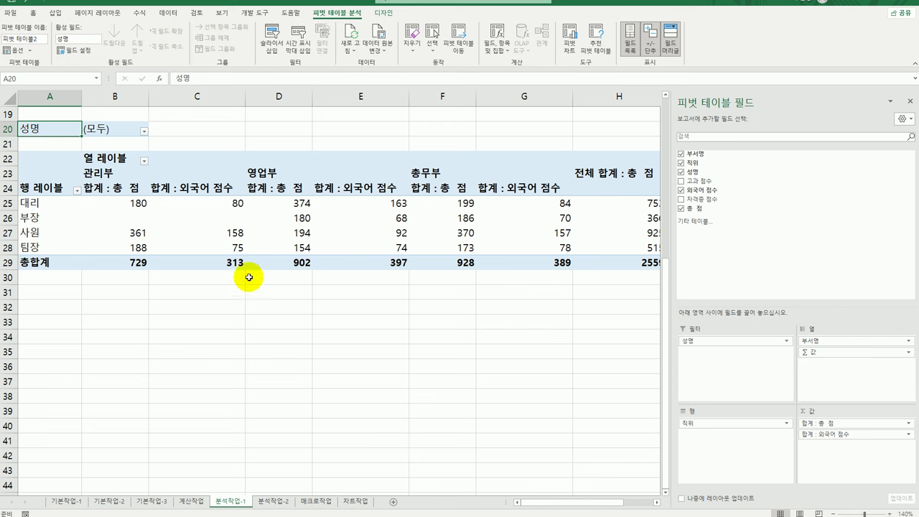
Step: Summarize the pivot table's 총 점 values by average (평균) and its 외국어 점수 values by maximum (최대값)
left_click(119, 190)
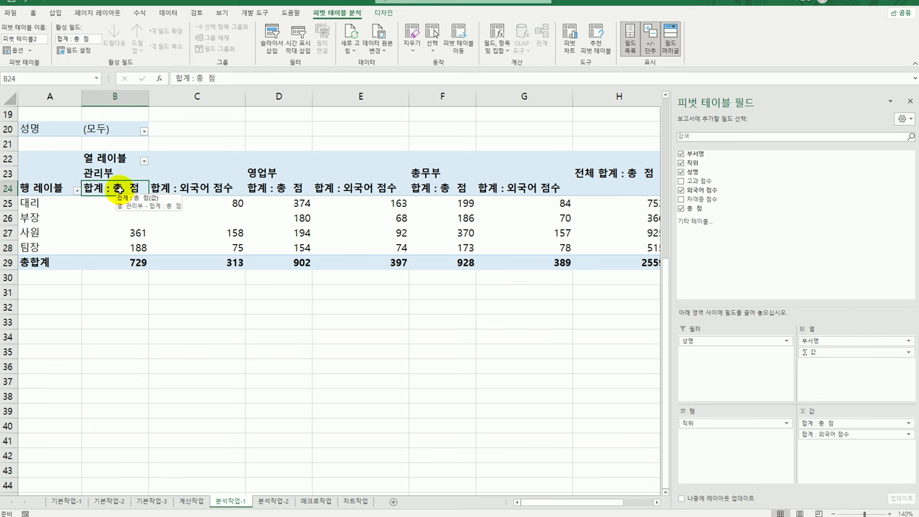
right_click(119, 189)
mouse_move(198, 287)
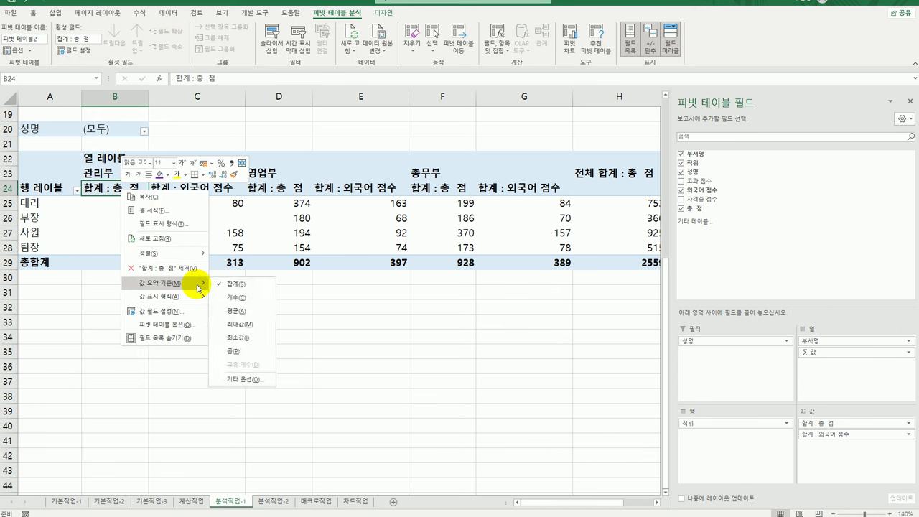
left_click(230, 311)
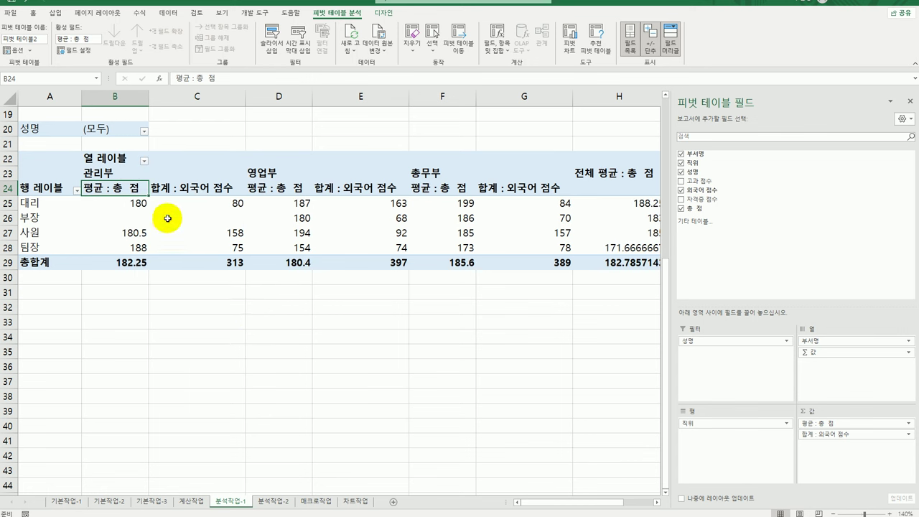
left_click(183, 189)
right_click(183, 189)
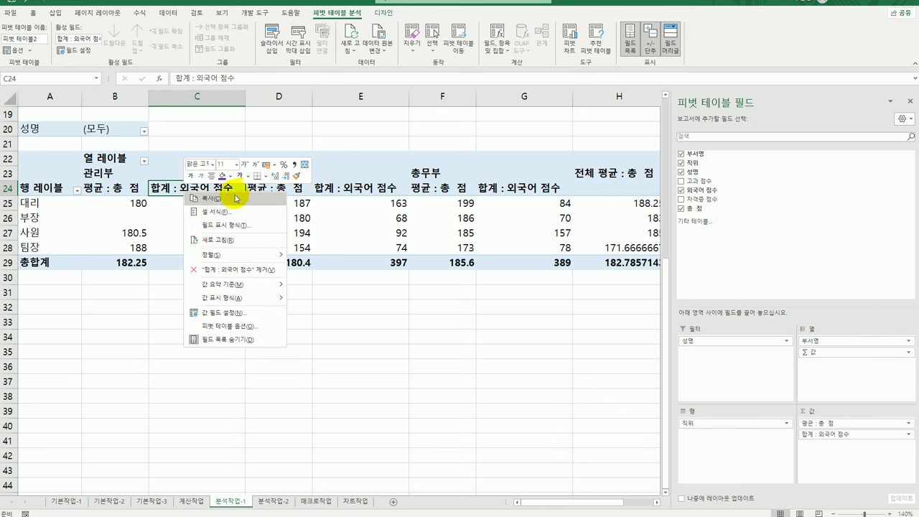
mouse_move(232, 287)
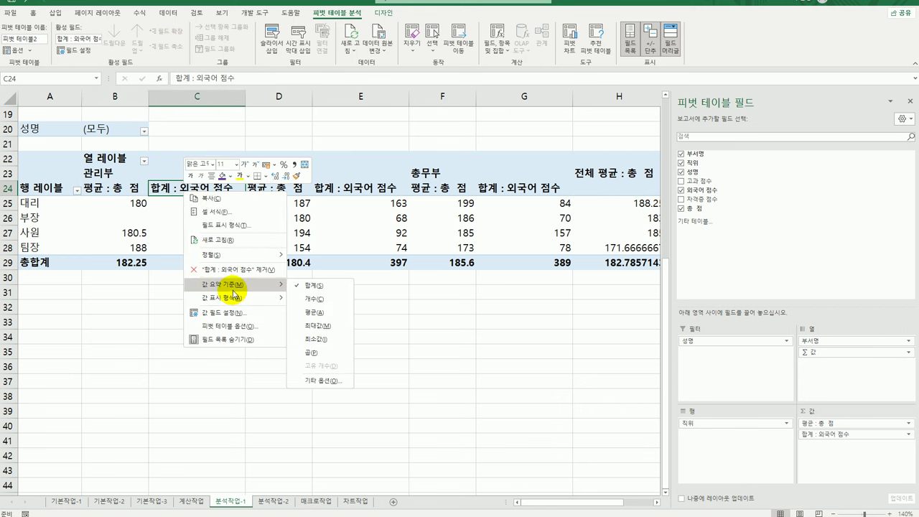
left_click(326, 331)
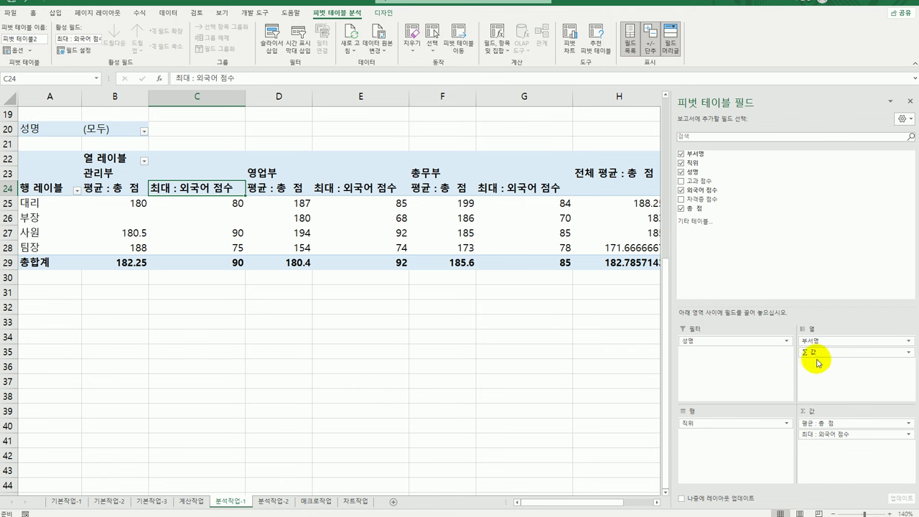
Step: Move the pivot table's Σ 값 field to the row area and show grand totals for rows only
left_click_drag(811, 352, 725, 446)
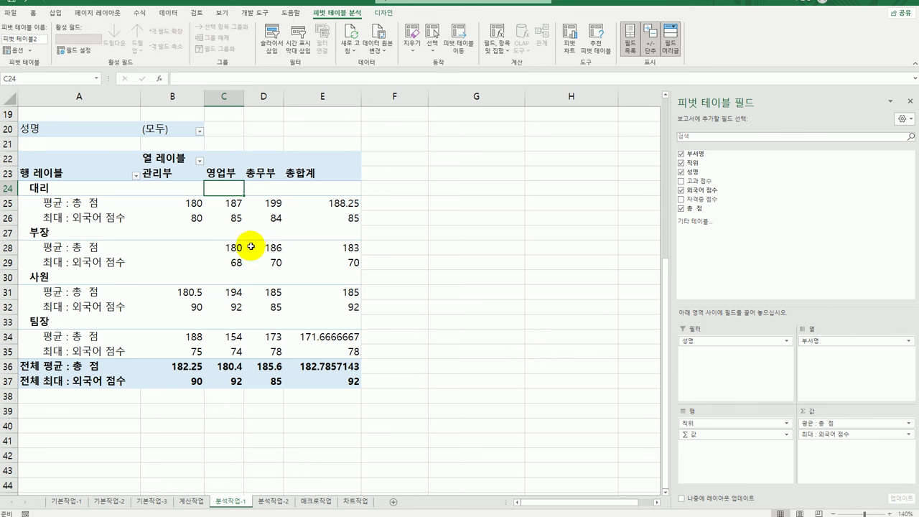
left_click(385, 14)
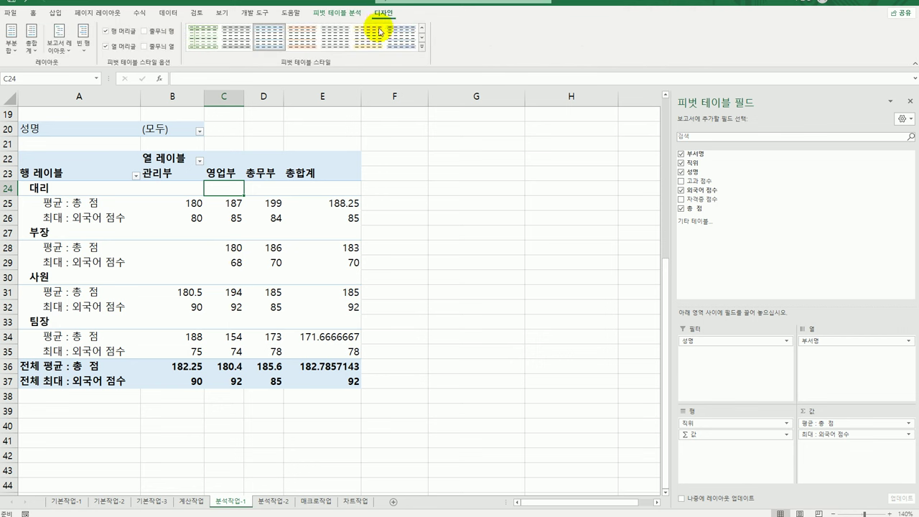
left_click(32, 46)
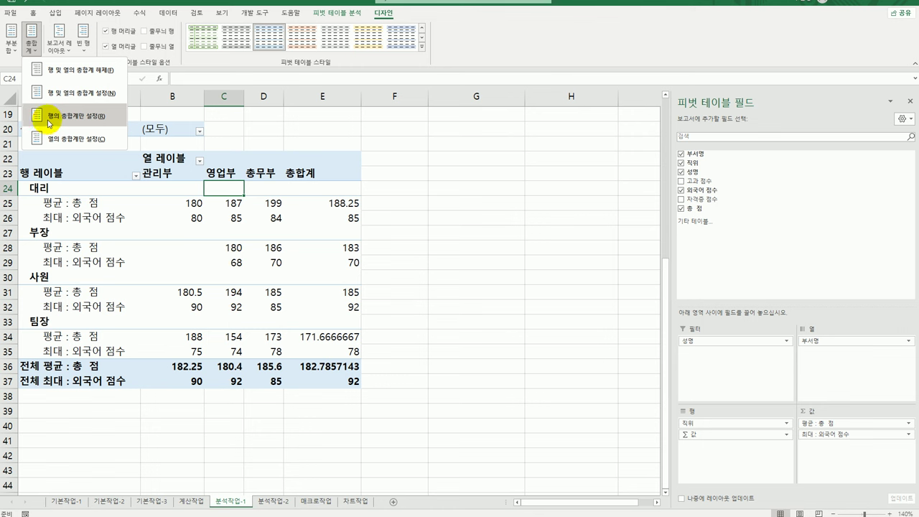
left_click(48, 121)
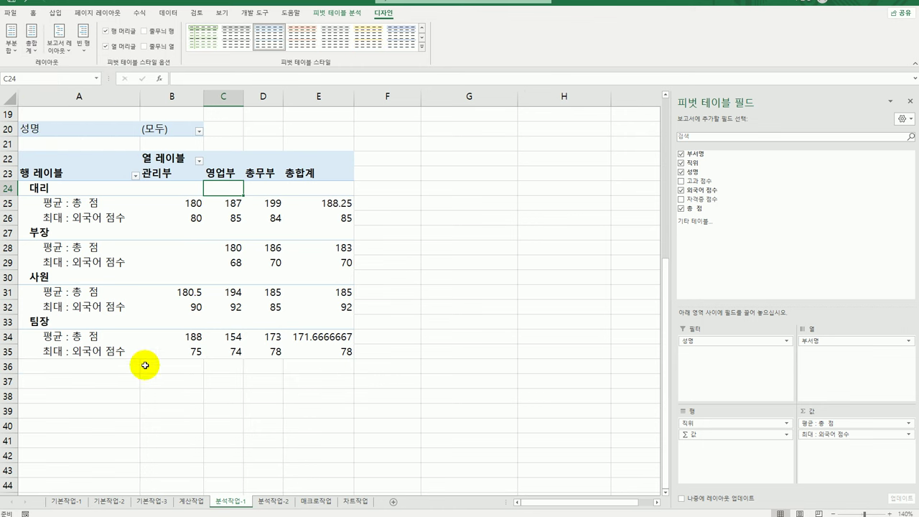
left_click(422, 409)
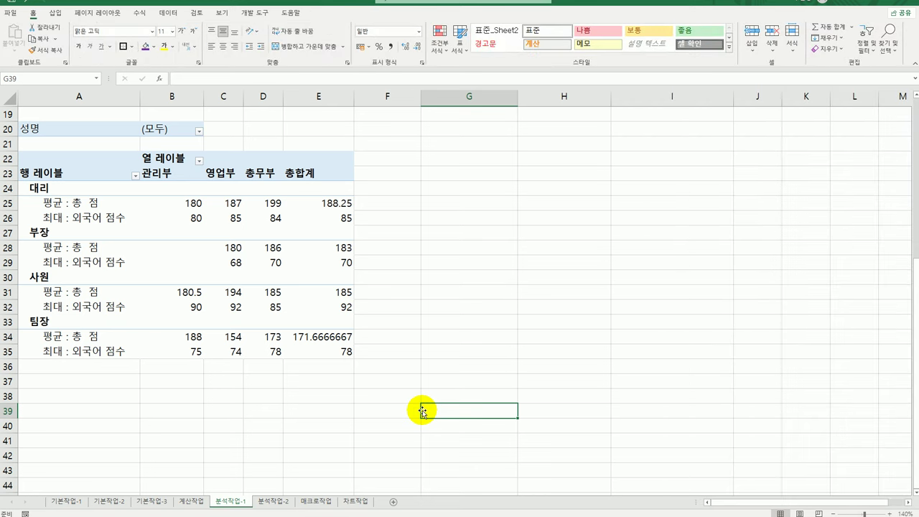
Step: Check the row and column grand total settings in the pivot table options, leaving them as they are
right_click(227, 249)
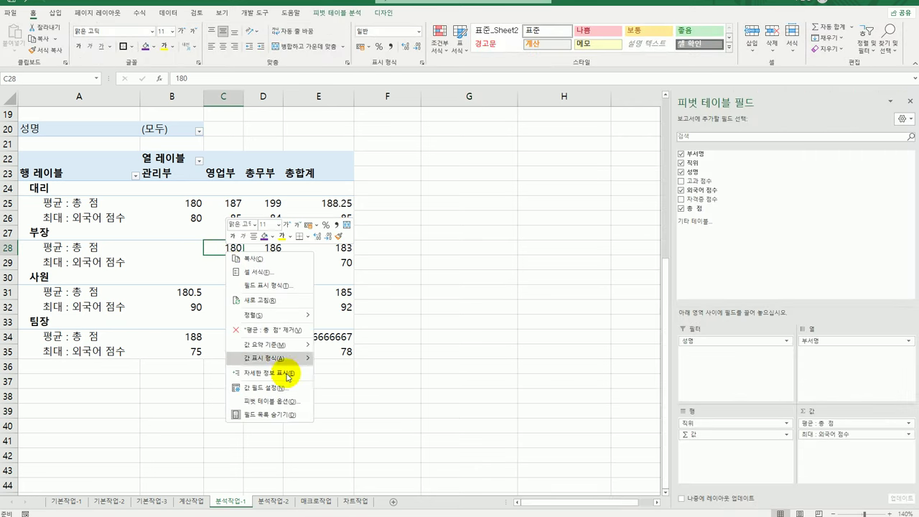
left_click(265, 400)
left_click(247, 308)
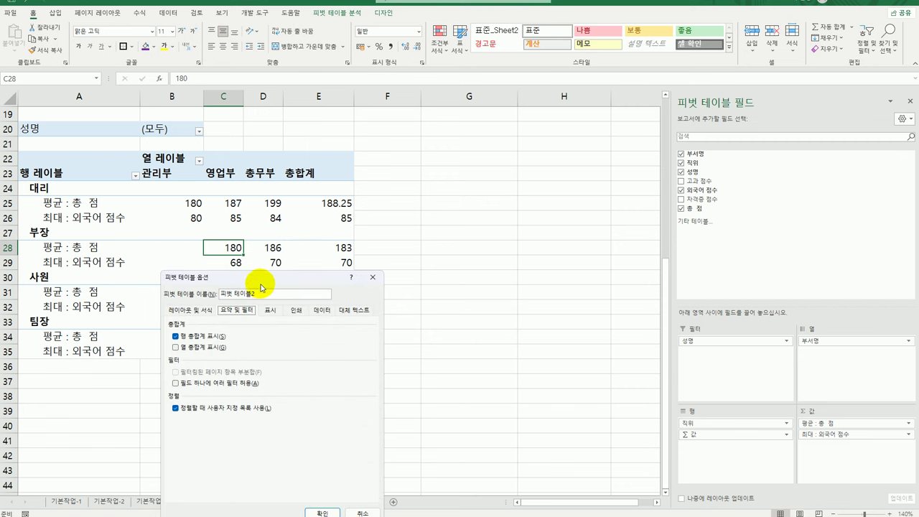
left_click_drag(261, 283, 388, 184)
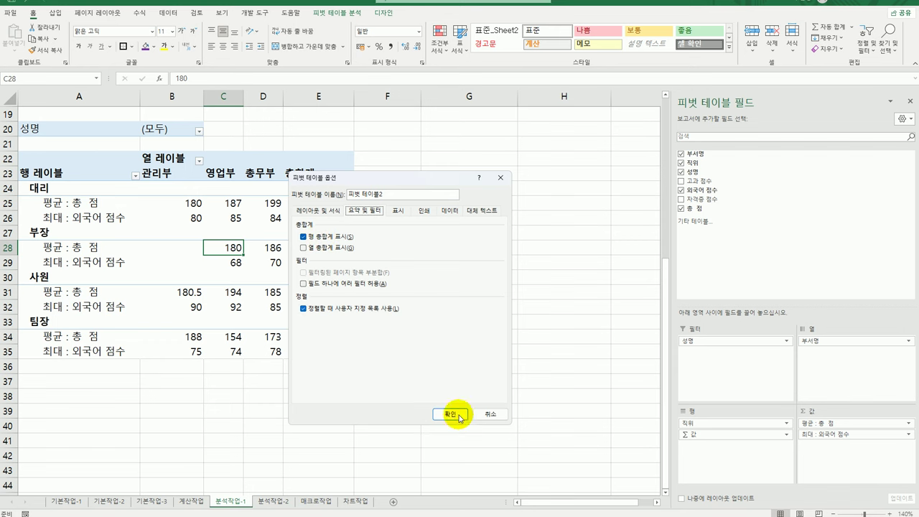
left_click(498, 417)
left_click(542, 424)
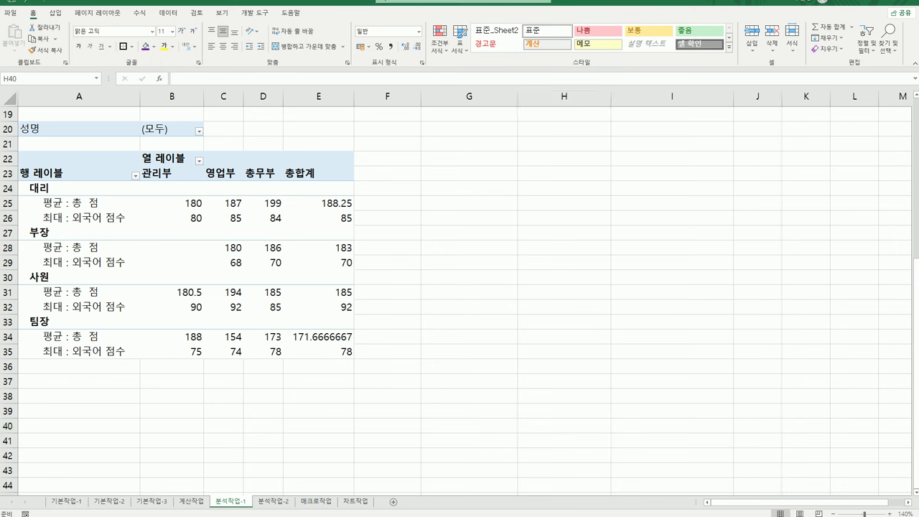
Step: On the 분석작업-2 sheet, start a Consolidate (통합) for the 집계표 range G3:K7 with 평균 as the function
left_click(274, 503)
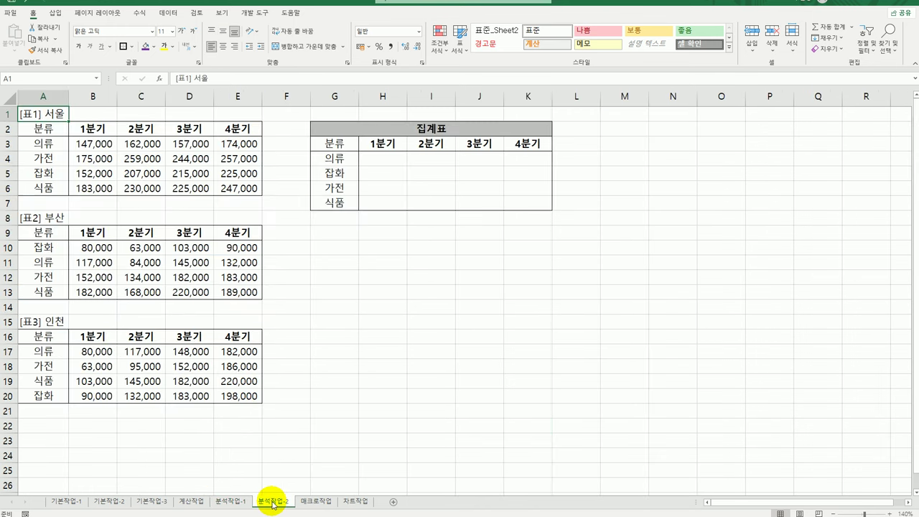
left_click(513, 364)
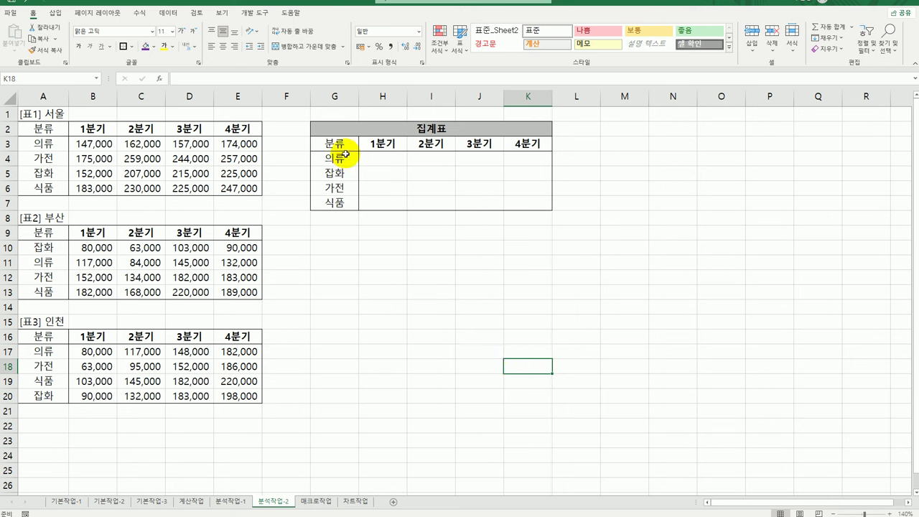
left_click_drag(343, 143, 519, 204)
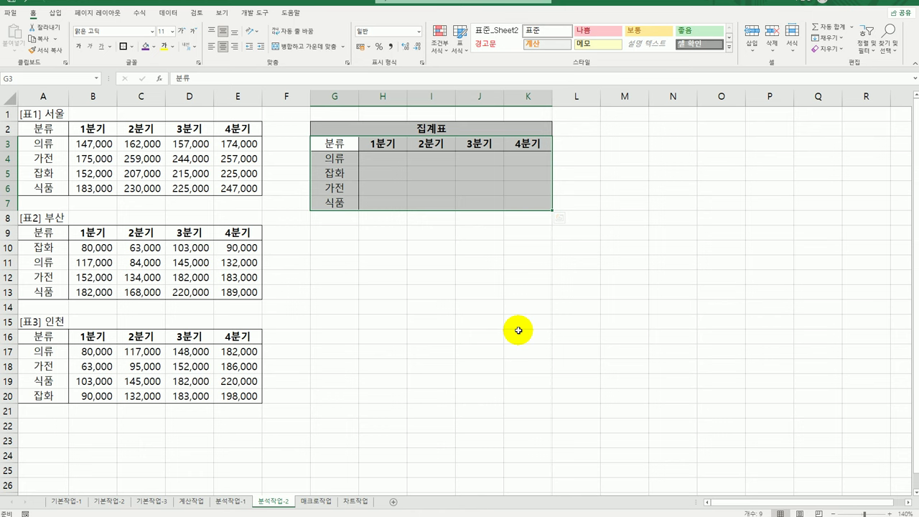
left_click(173, 13)
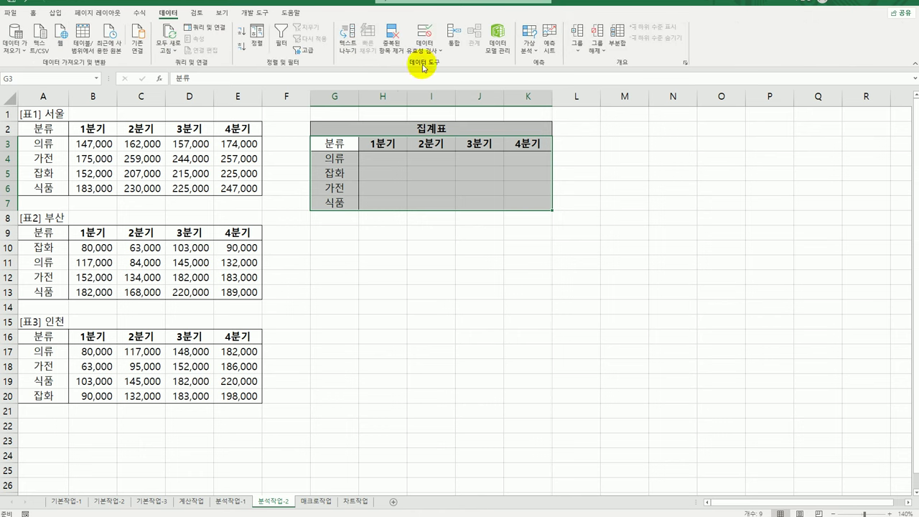
left_click(452, 56)
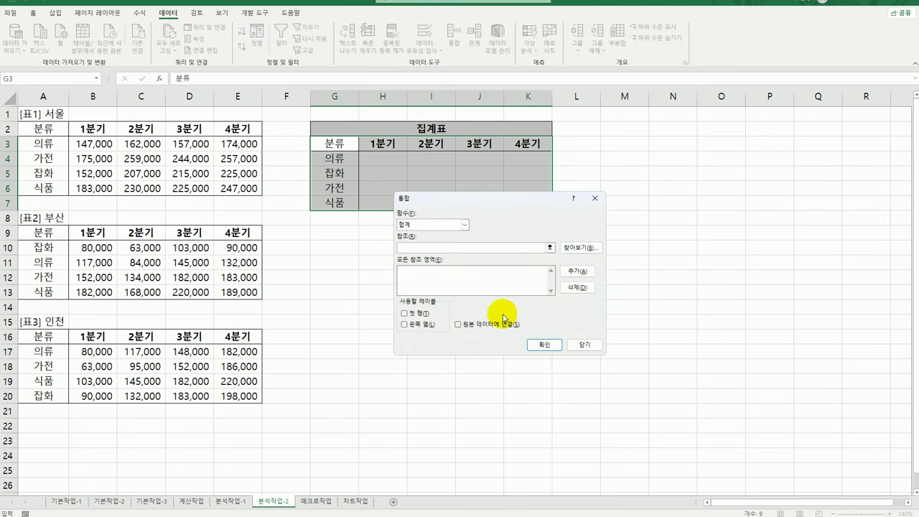
left_click(464, 225)
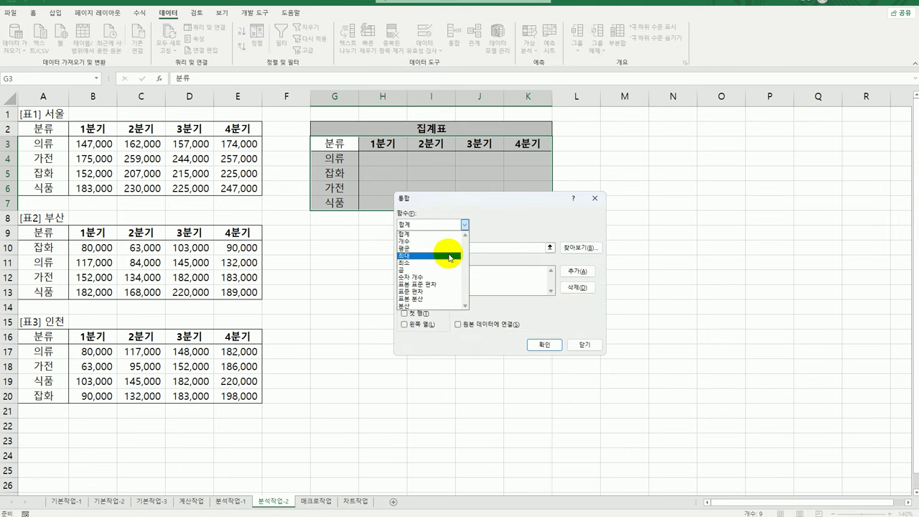
left_click(448, 247)
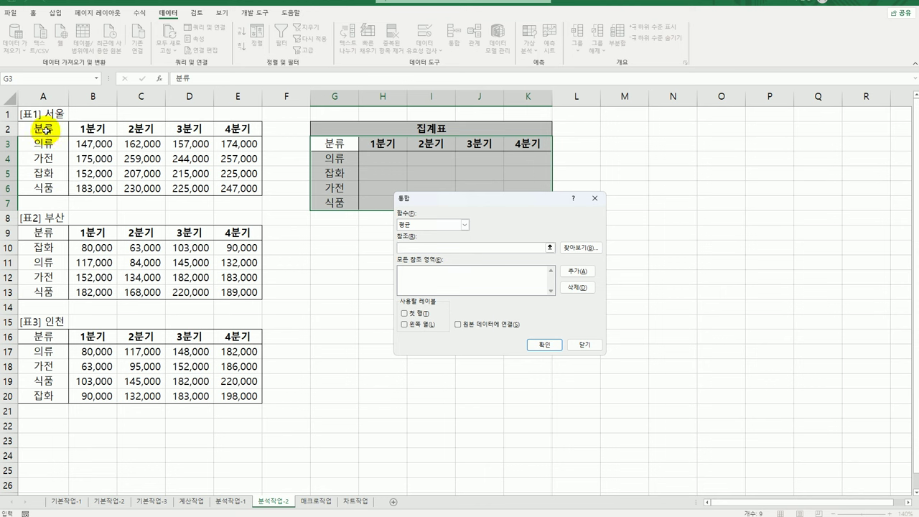
Step: Add the 서울, 부산 and 인천 tables, A2:E6, A9:E13 and A16:E20, as consolidation references
left_click_drag(45, 130, 237, 188)
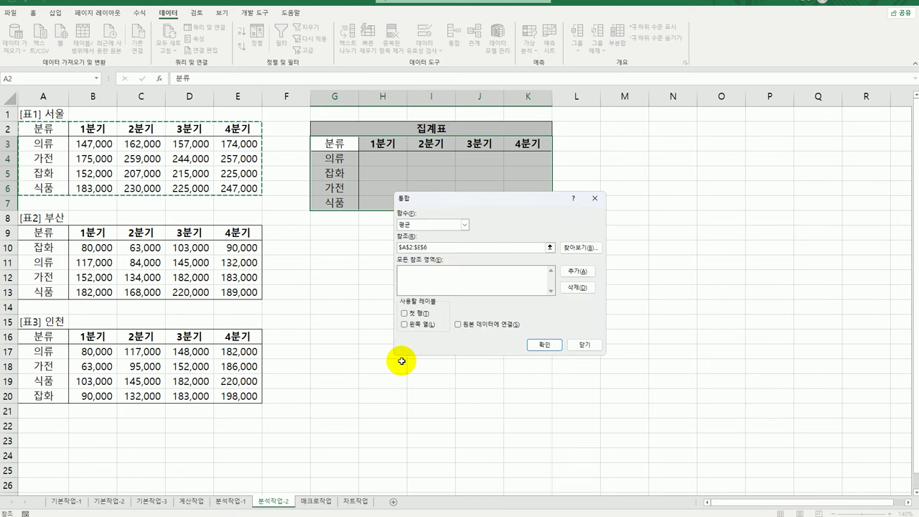
left_click(572, 271)
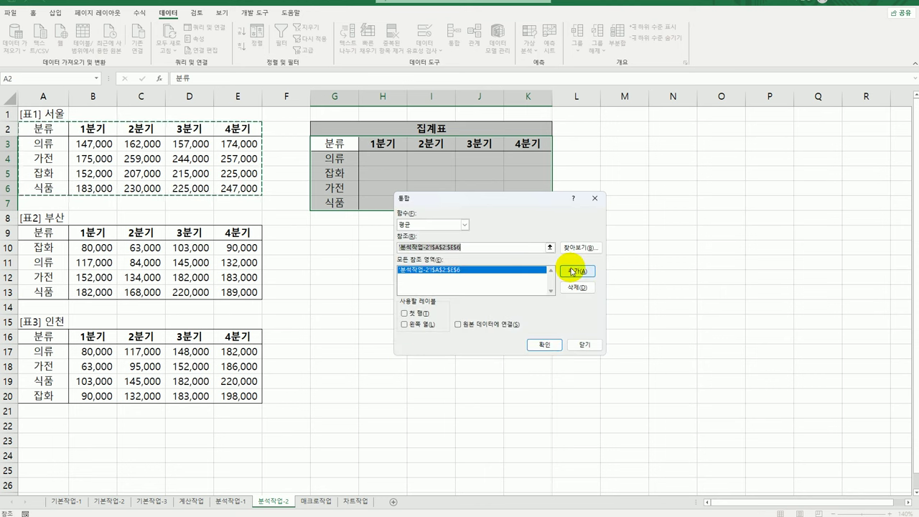
left_click_drag(47, 232, 225, 293)
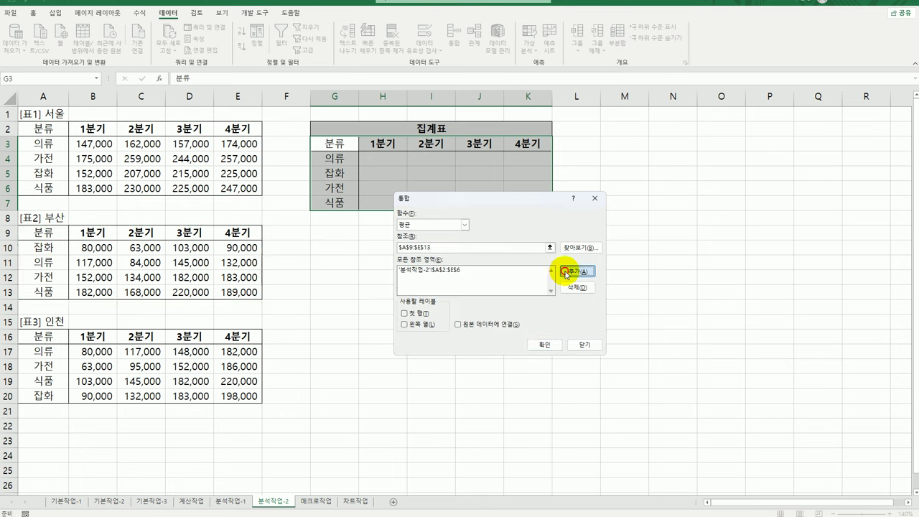
left_click(567, 274)
left_click_drag(44, 336, 239, 393)
left_click(584, 271)
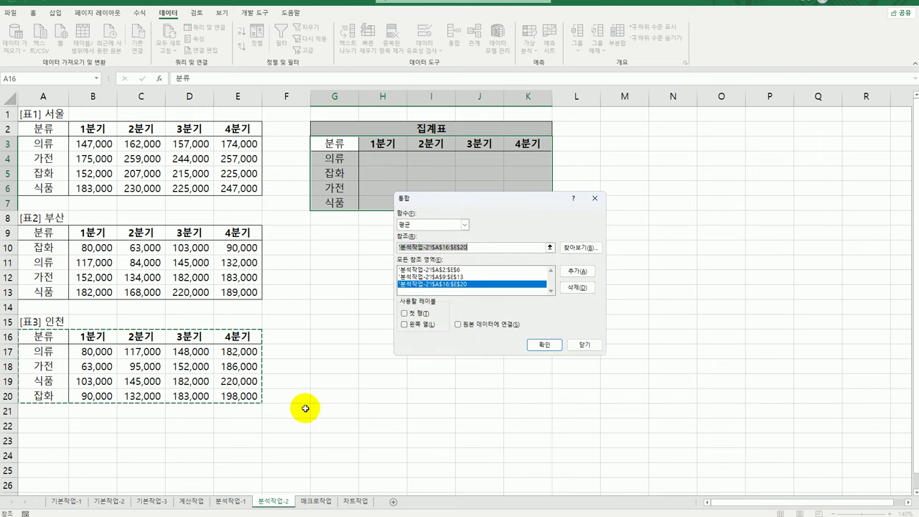
Step: Use both the top row (첫 행) and left column (왼쪽 열) as labels and carry out the consolidation
left_click(406, 313)
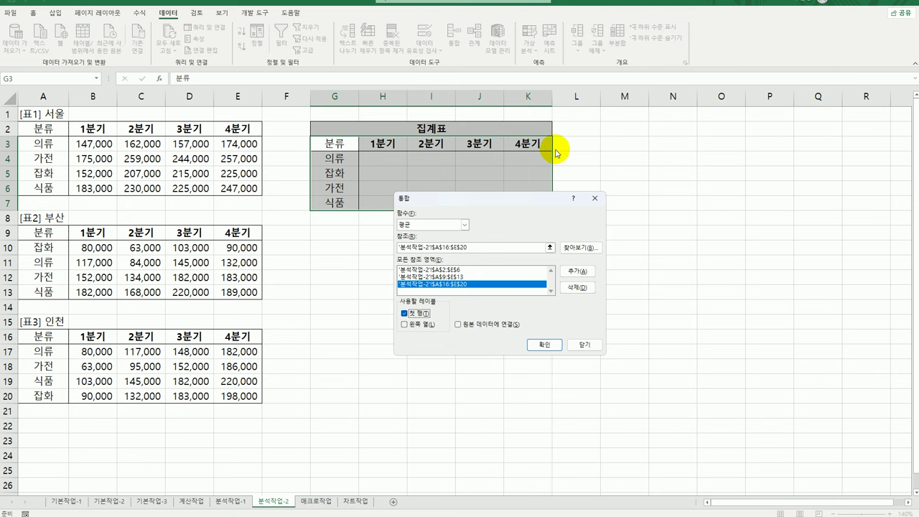
left_click(407, 324)
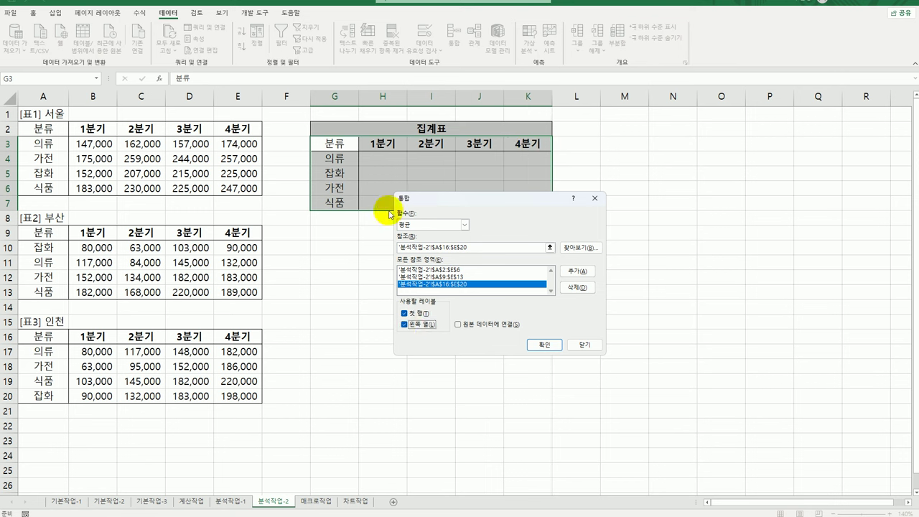
left_click(544, 345)
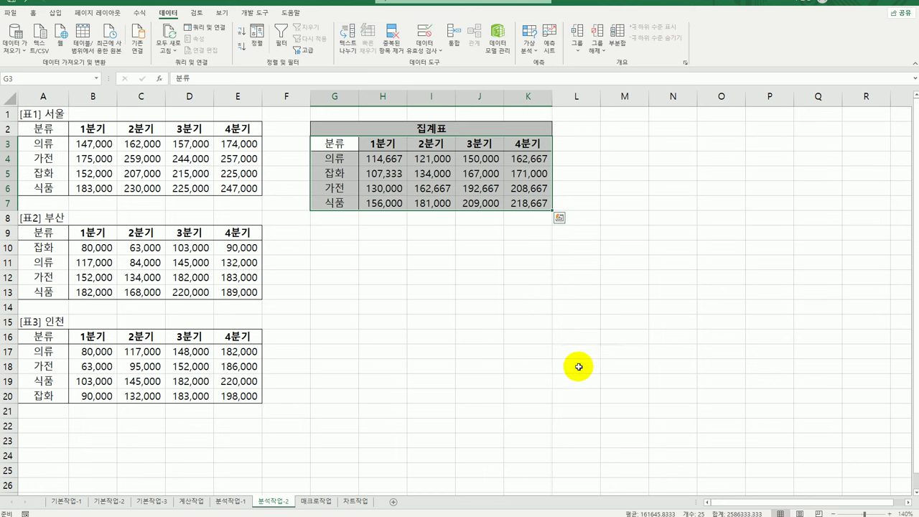
key("Escape")
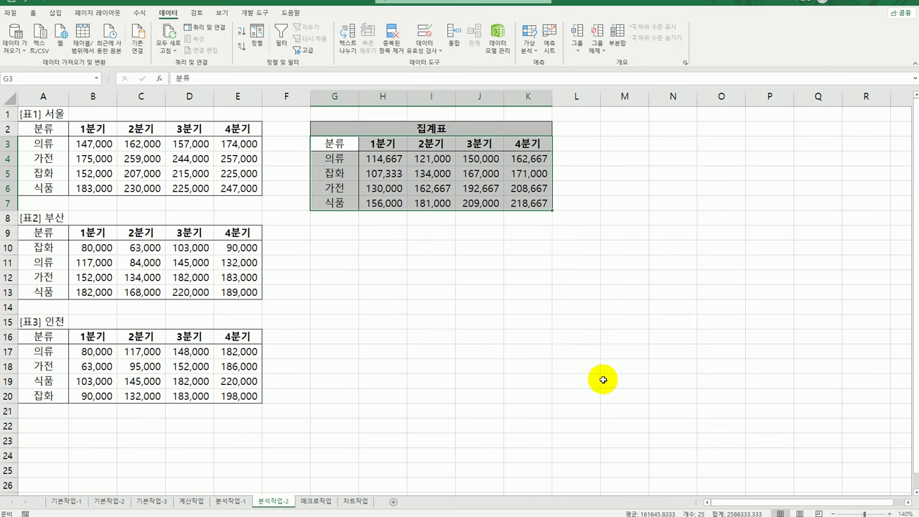
Step: On the 매크로작업 sheet, draw a form control button covering cells G3:H4
left_click(325, 505)
left_click(439, 416)
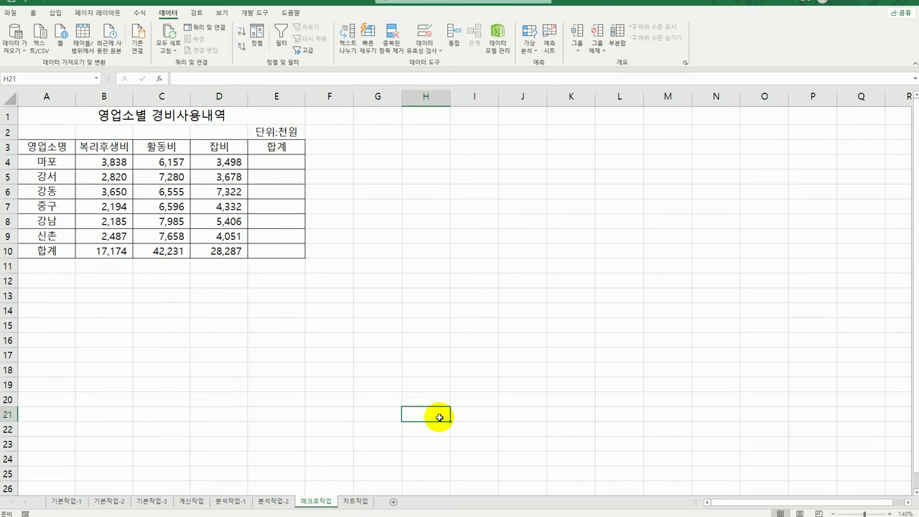
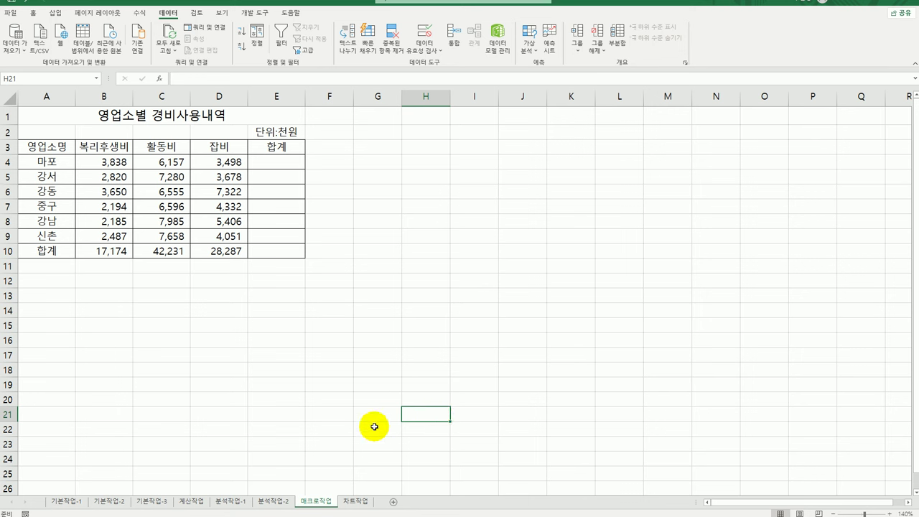
left_click(253, 12)
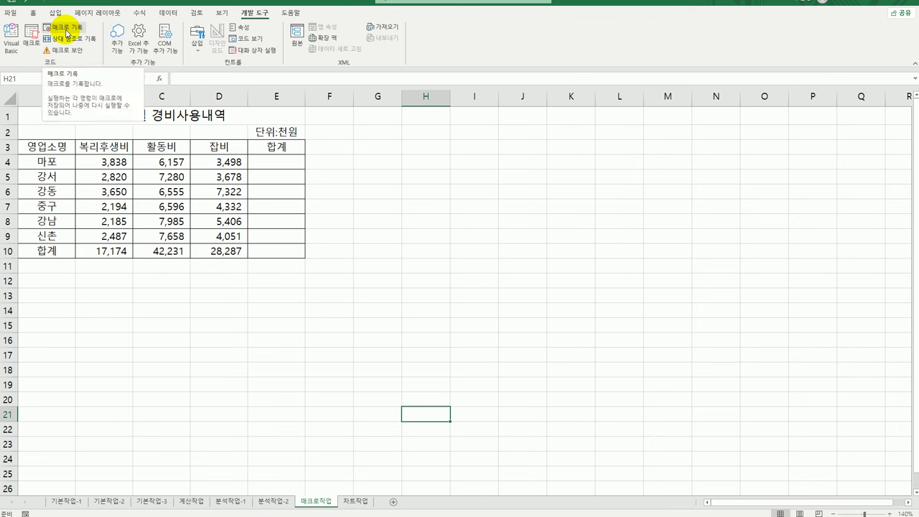
left_click(361, 342)
left_click(193, 45)
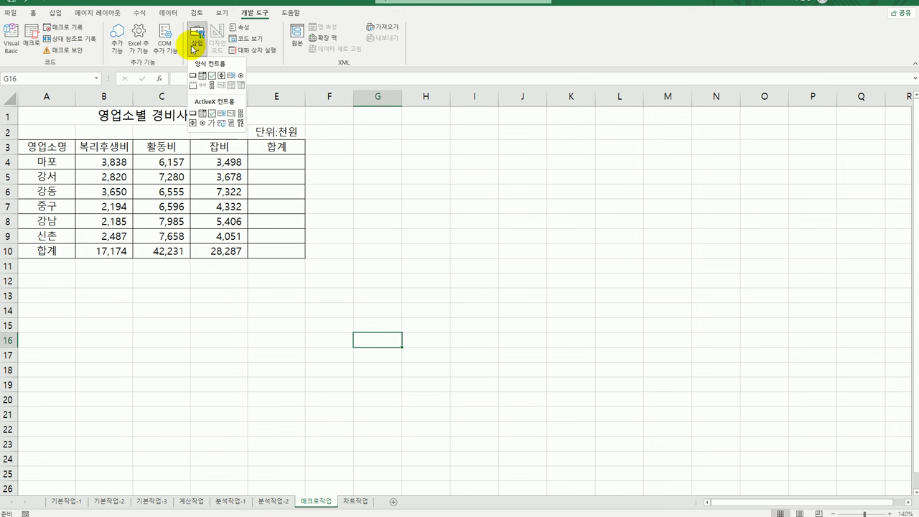
left_click(198, 81)
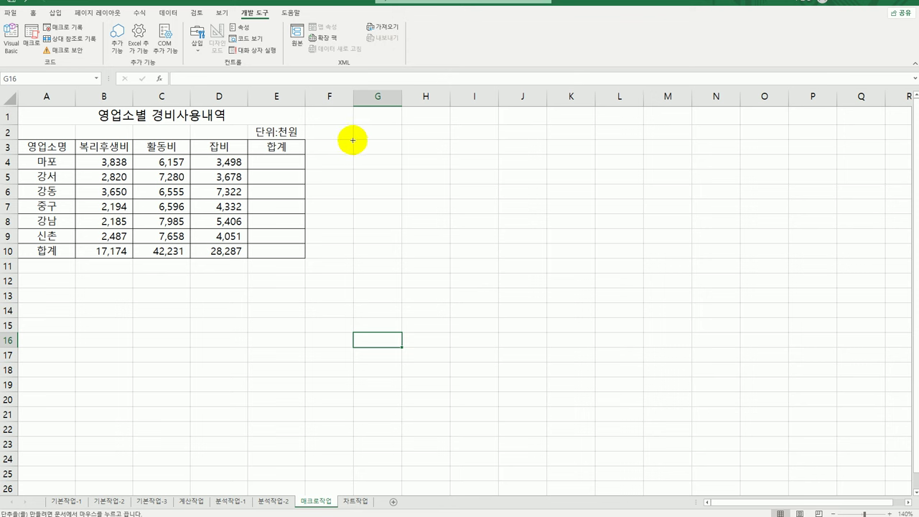
left_click_drag(352, 140, 447, 169)
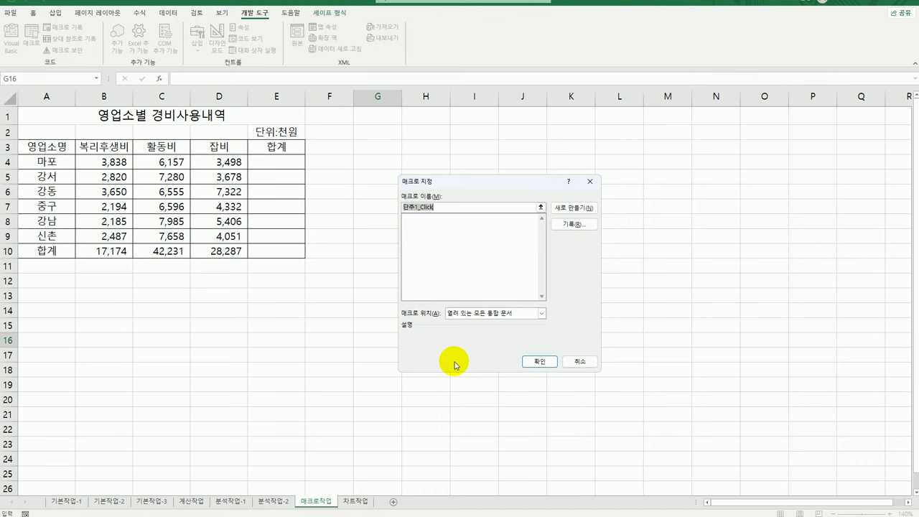
Step: Name the button's macro 합계 and start recording it in the current workbook (현재 통합 문서)
type("합계")
left_click(563, 223)
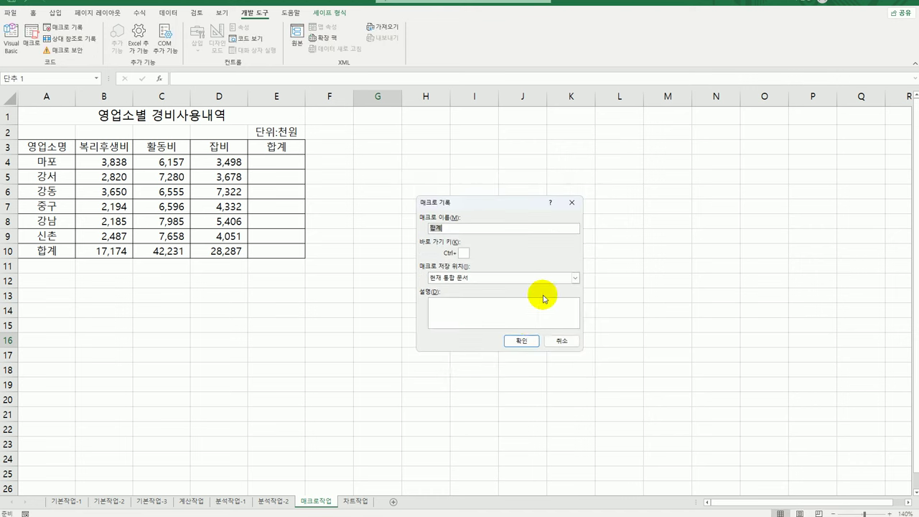
left_click(522, 341)
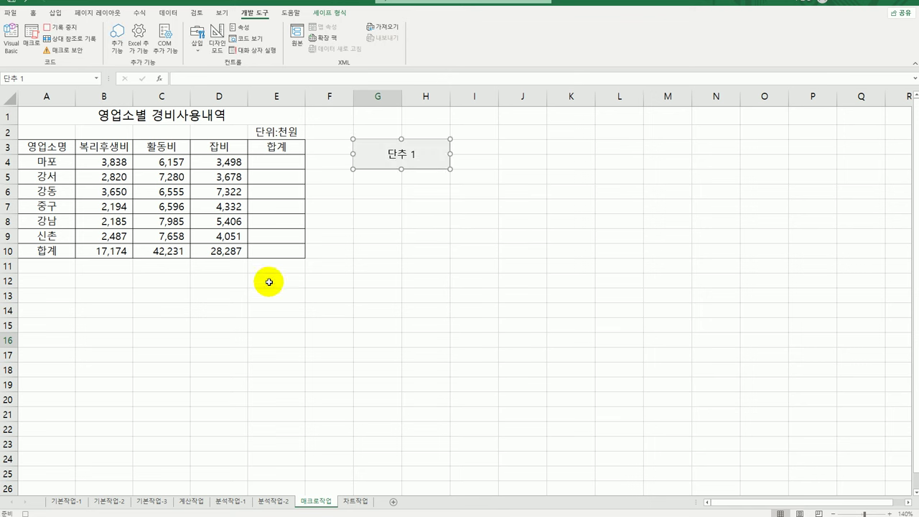
Step: Record an AutoSum over B4:E10 that fills the 합계 column, and stop the macro recording
left_click_drag(109, 161, 274, 253)
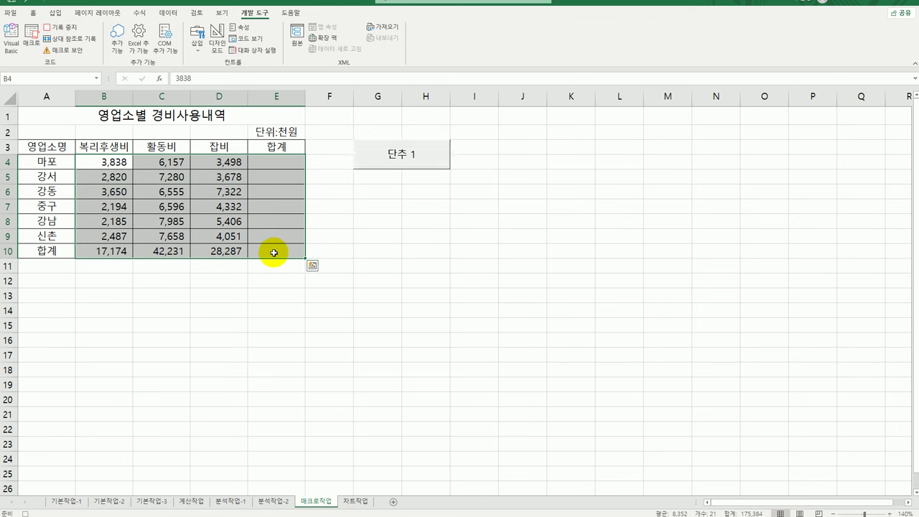
left_click(142, 14)
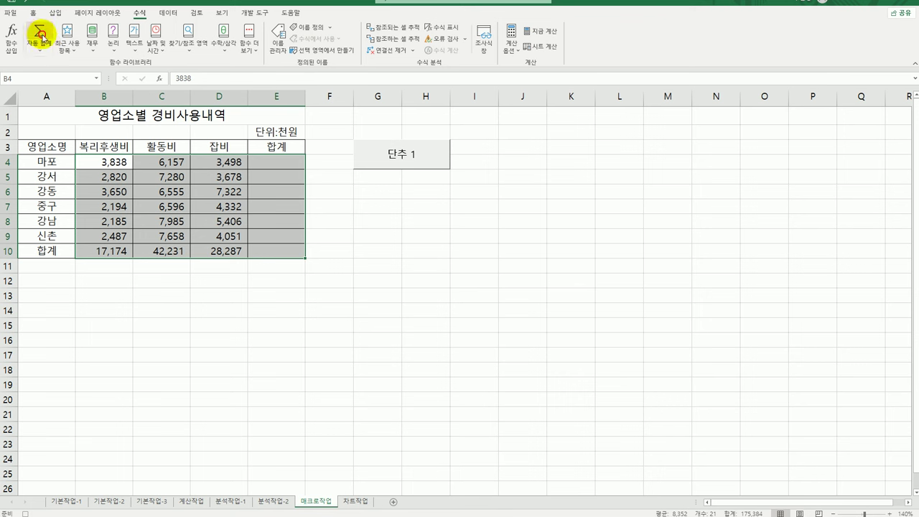
left_click(39, 33)
left_click(289, 252)
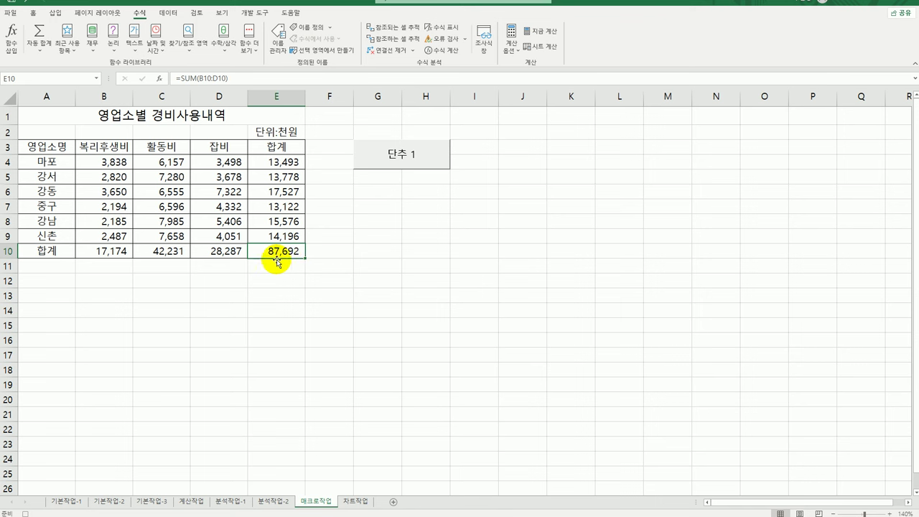
left_click(257, 13)
left_click(62, 26)
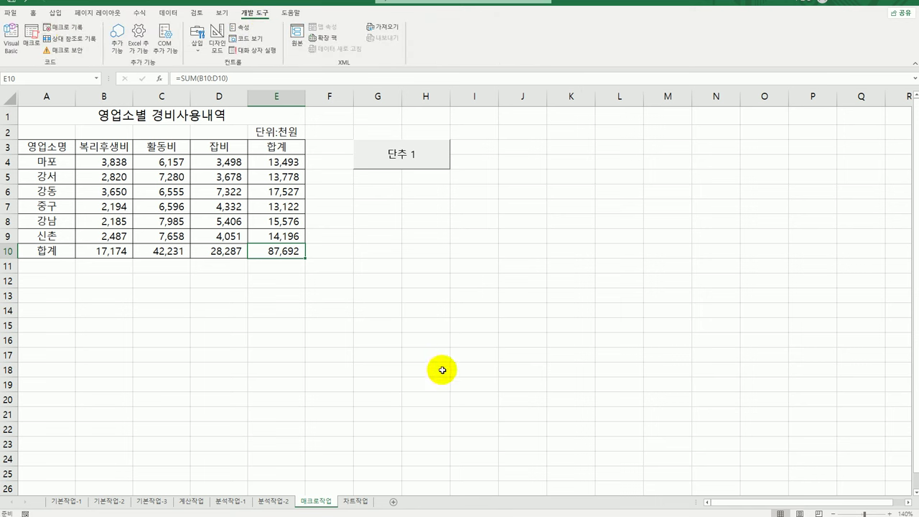
Step: Change the form button's caption to 합계
right_click(427, 159)
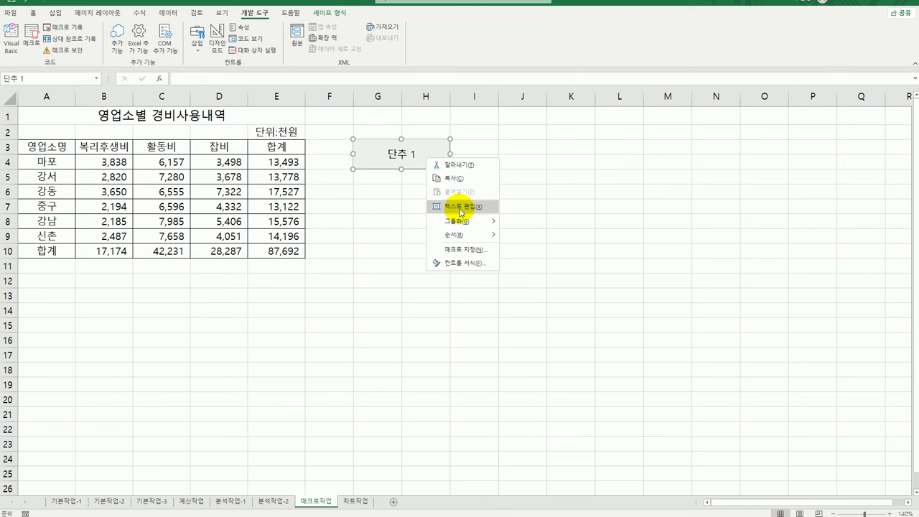
left_click(460, 207)
key("ctrl+a")
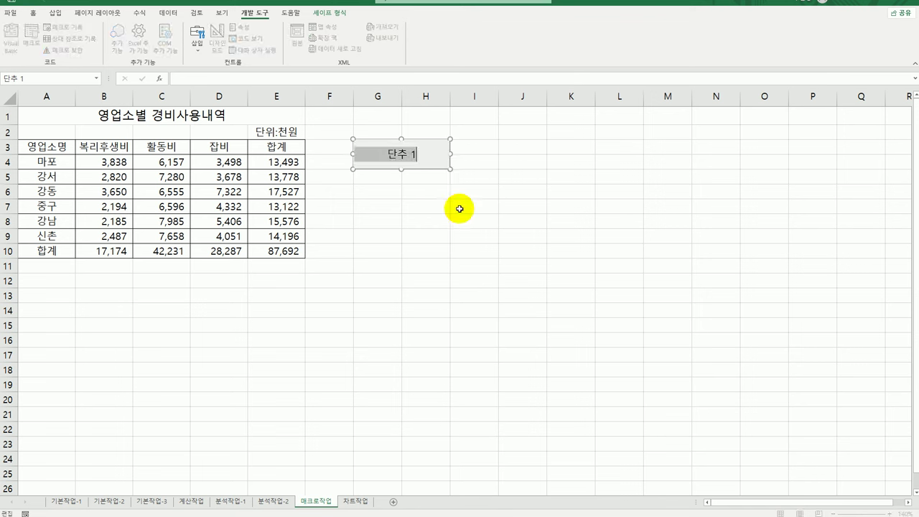
type("합")
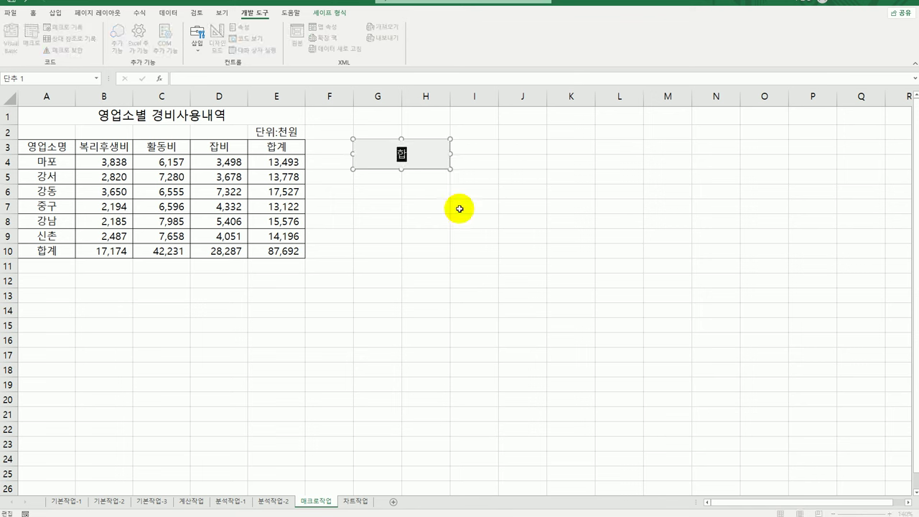
type("계")
left_click(459, 208)
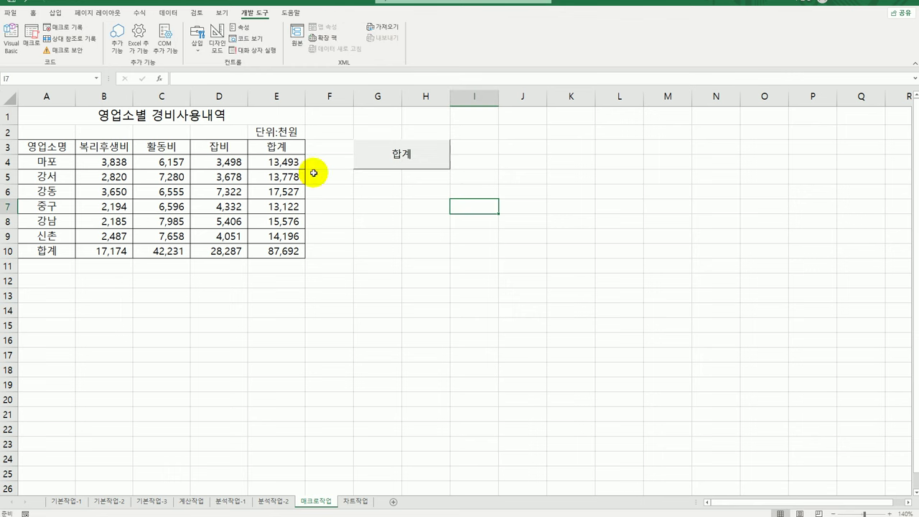
Step: Clear the totals in E4:E10 and run the 합계 macro from its button to test it
left_click_drag(284, 162, 284, 251)
key("Delete")
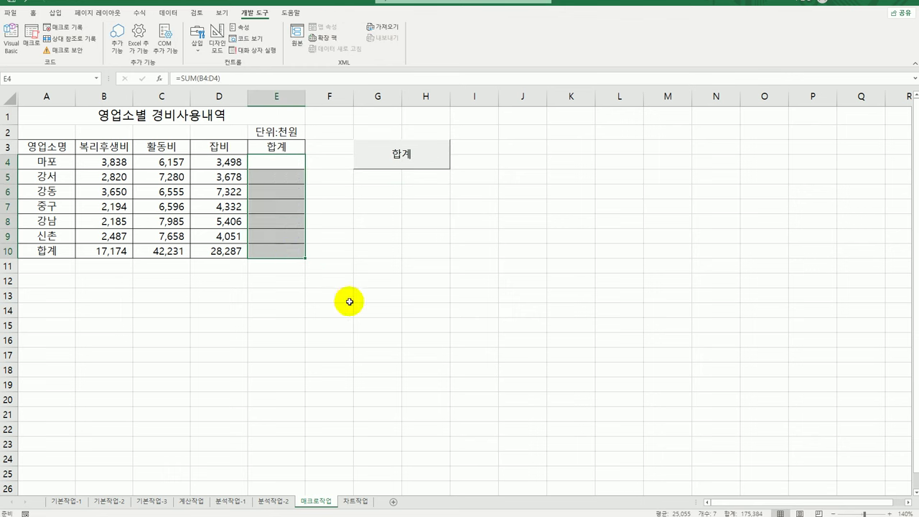
left_click(348, 297)
left_click(398, 154)
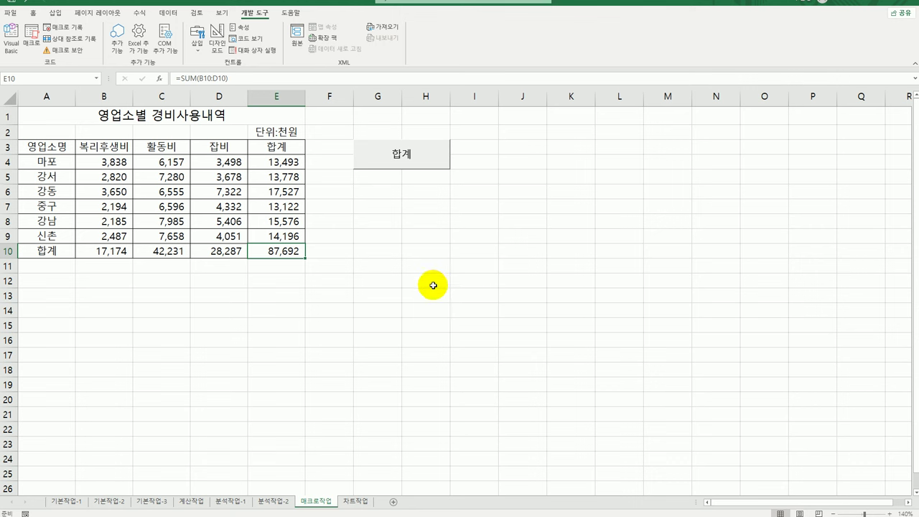
Step: Draw a rounded rectangle (둥근 모서리) over G6:H7 on the 매크로작업 sheet and label it 통화
left_click(428, 348)
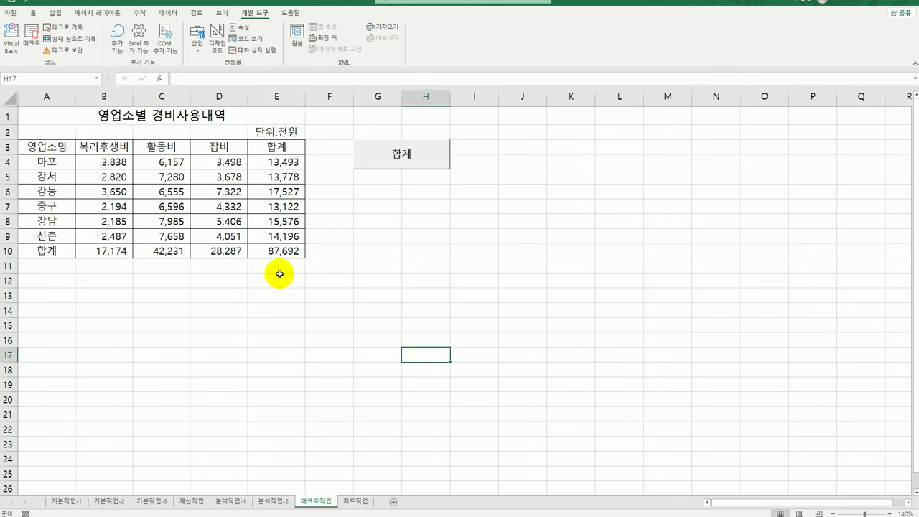
left_click(56, 13)
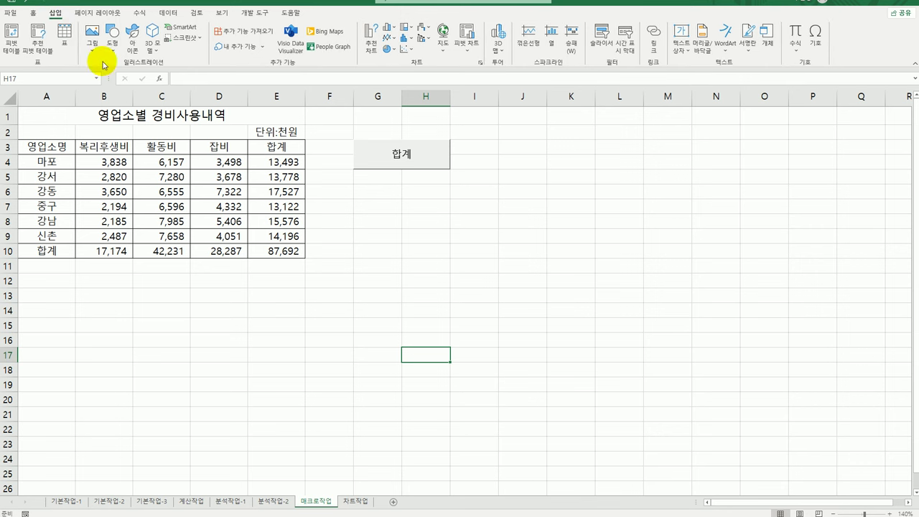
left_click(111, 40)
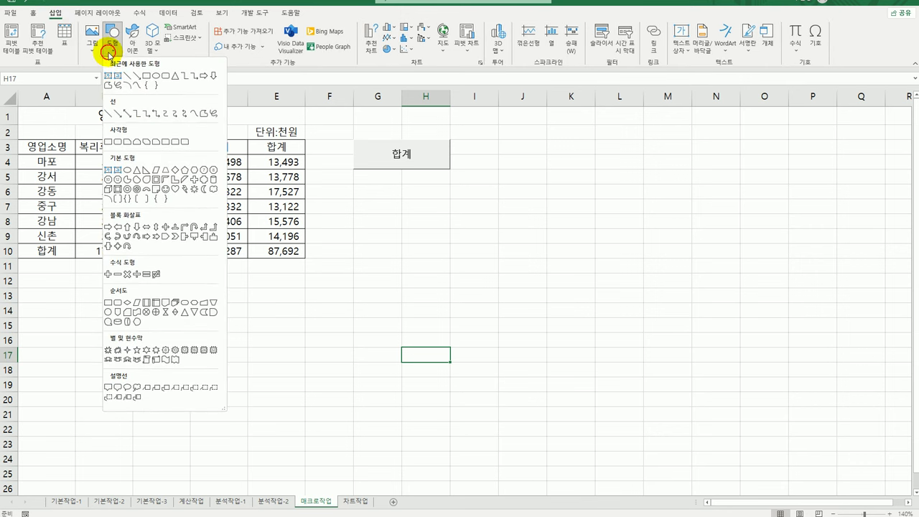
left_click(119, 143)
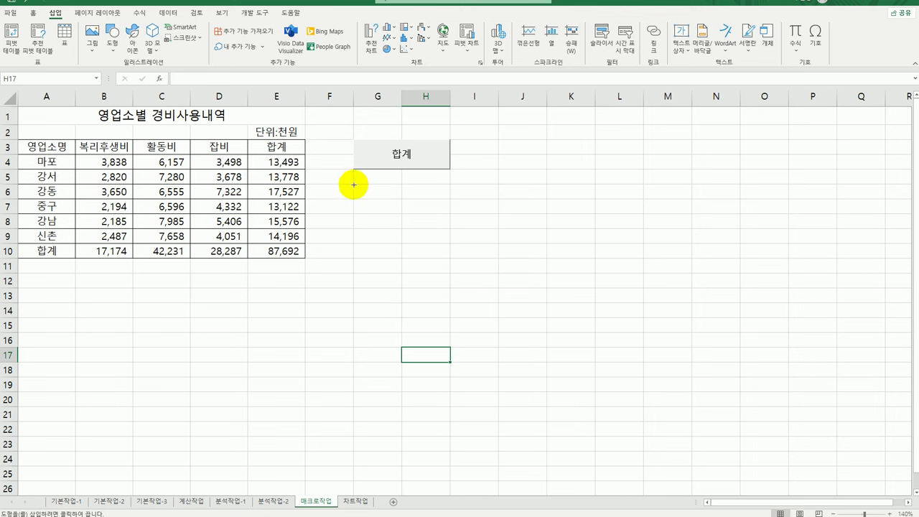
left_click_drag(353, 184, 439, 212)
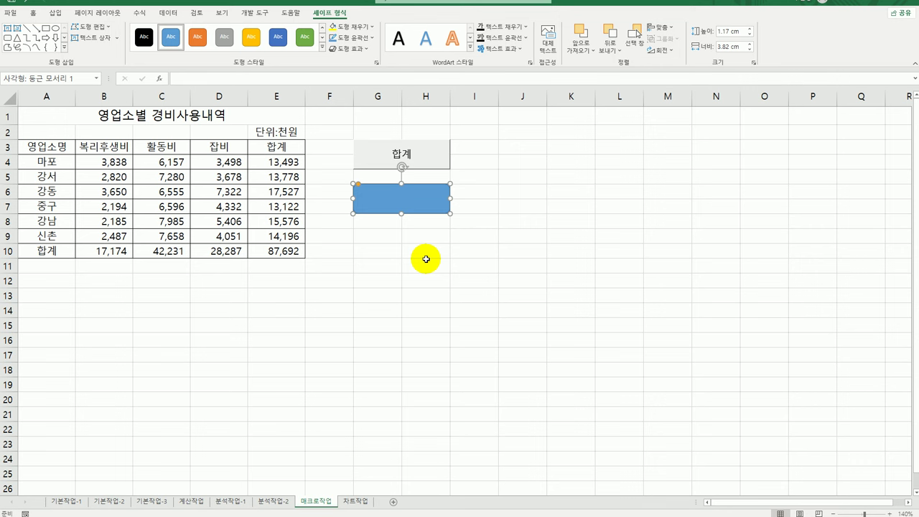
type("통화")
left_click(426, 258)
Step: Assign a new macro named 통화 to the rounded rectangle and start recording it in the current workbook (현재 통합 문서)
right_click(431, 209)
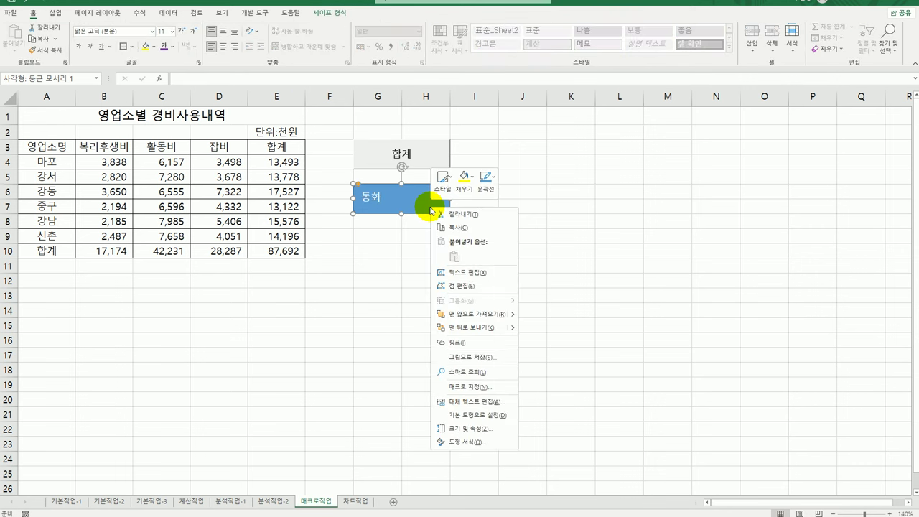
left_click(486, 387)
type("통화")
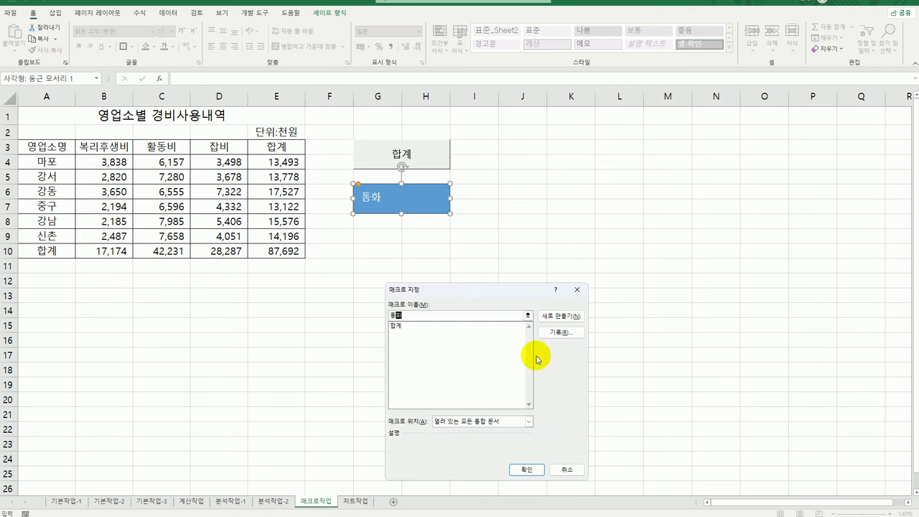
left_click(552, 333)
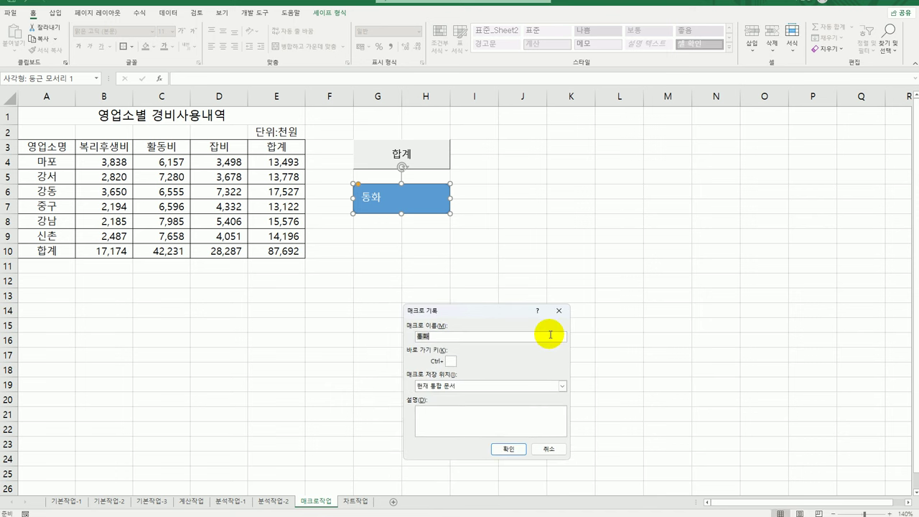
left_click_drag(499, 309, 537, 188)
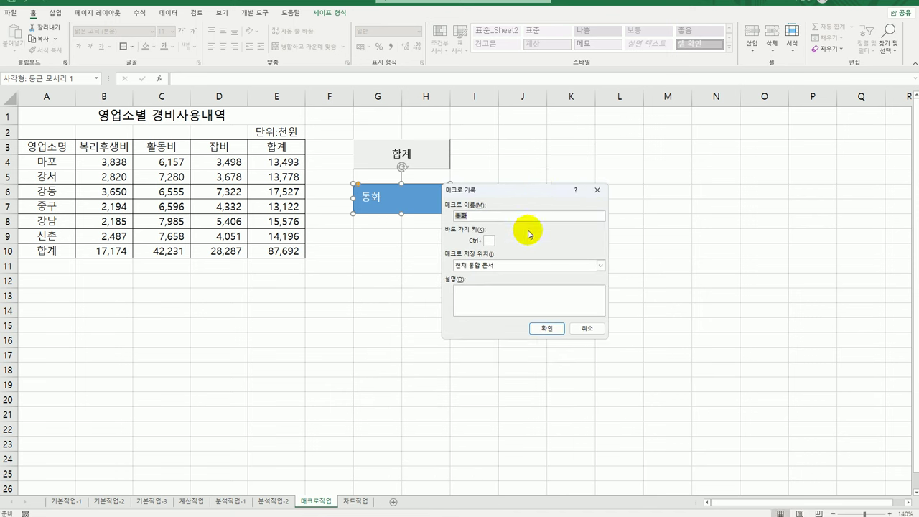
left_click(539, 328)
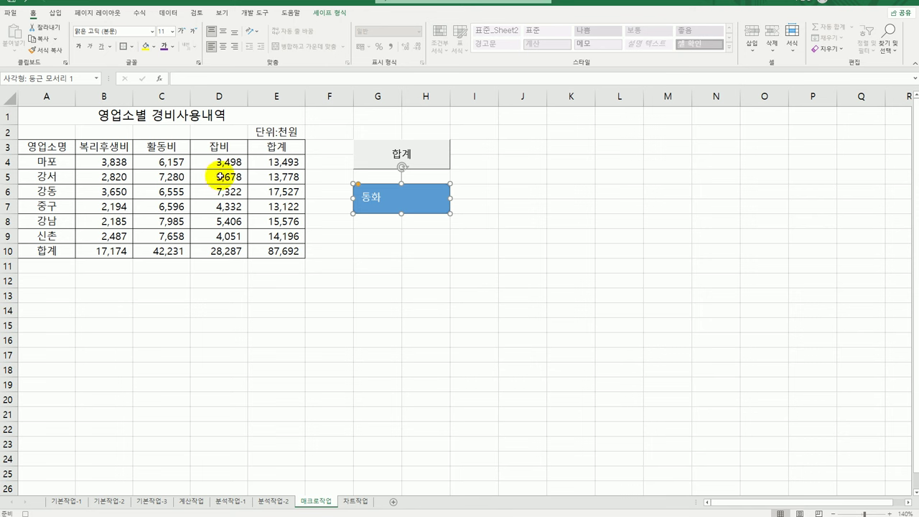
Step: Record applying the 통화 number format to E4:E10 and B10:D10, and stop the macro recording
left_click_drag(271, 162, 279, 260)
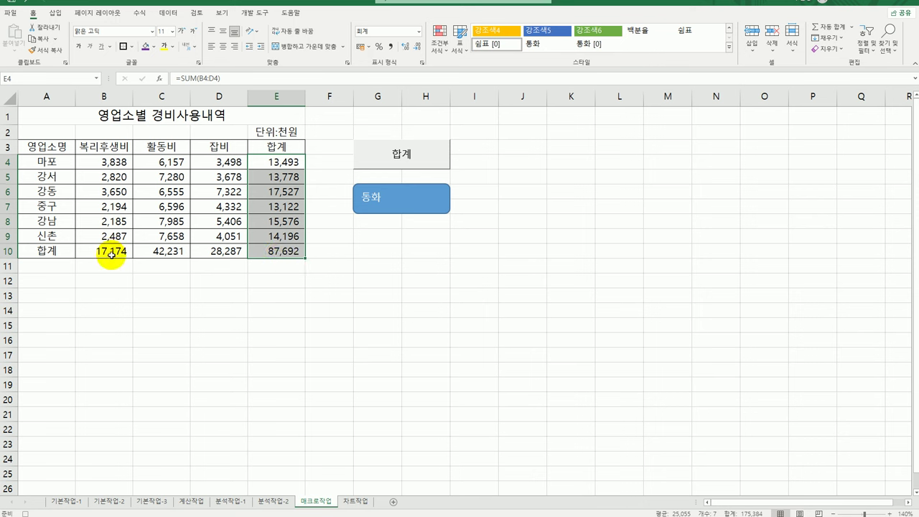
left_click_drag(106, 251, 211, 256, "ctrl")
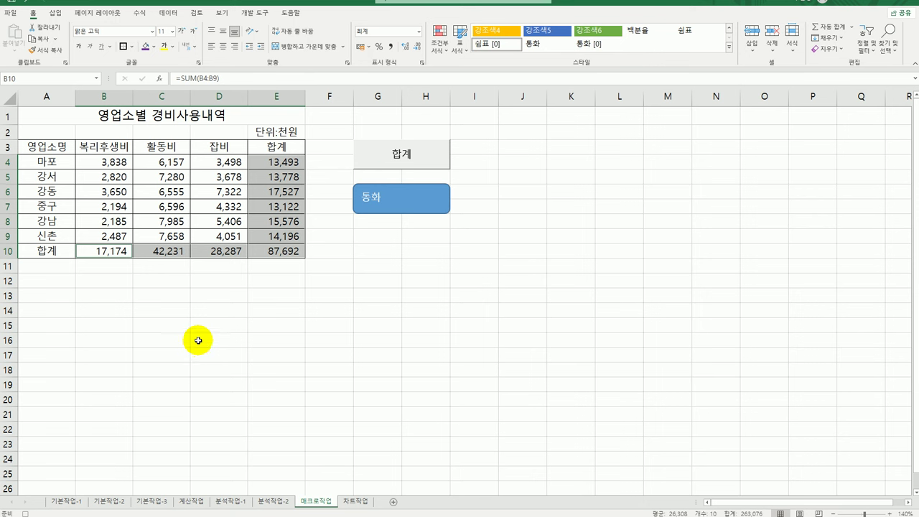
left_click(418, 31)
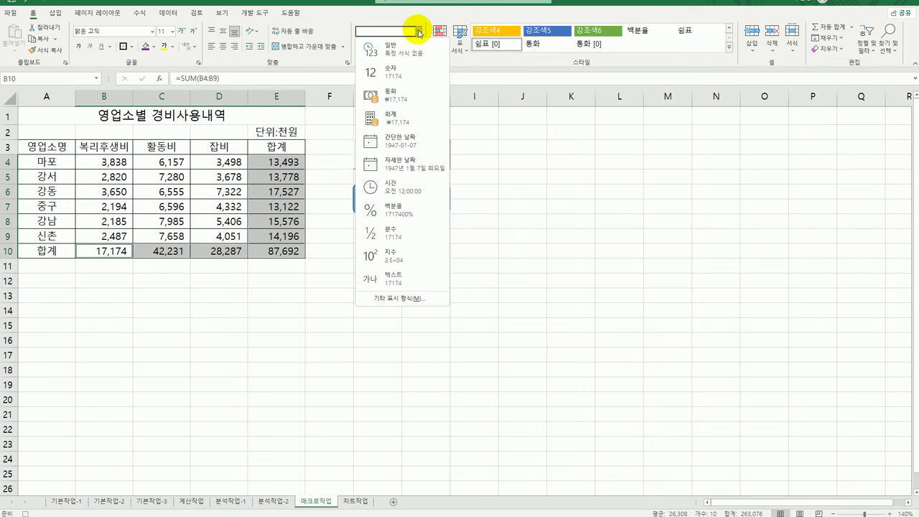
left_click(408, 95)
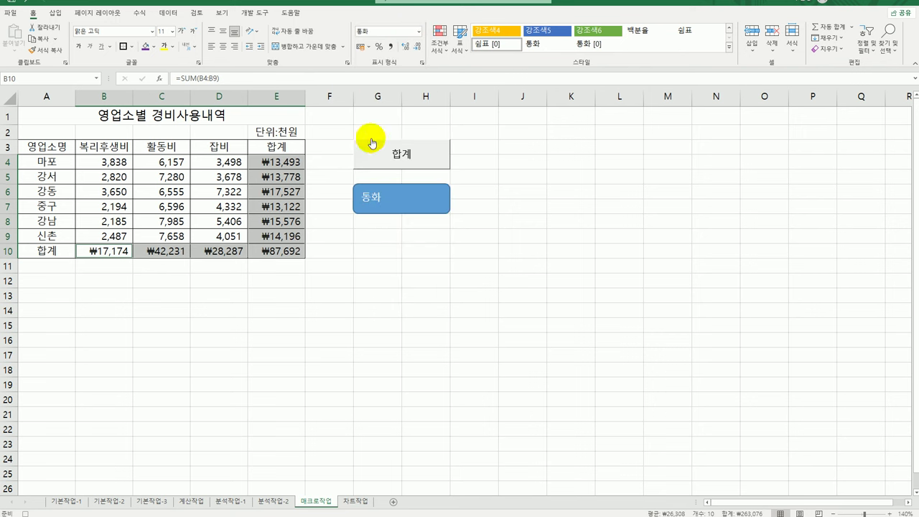
left_click(275, 250)
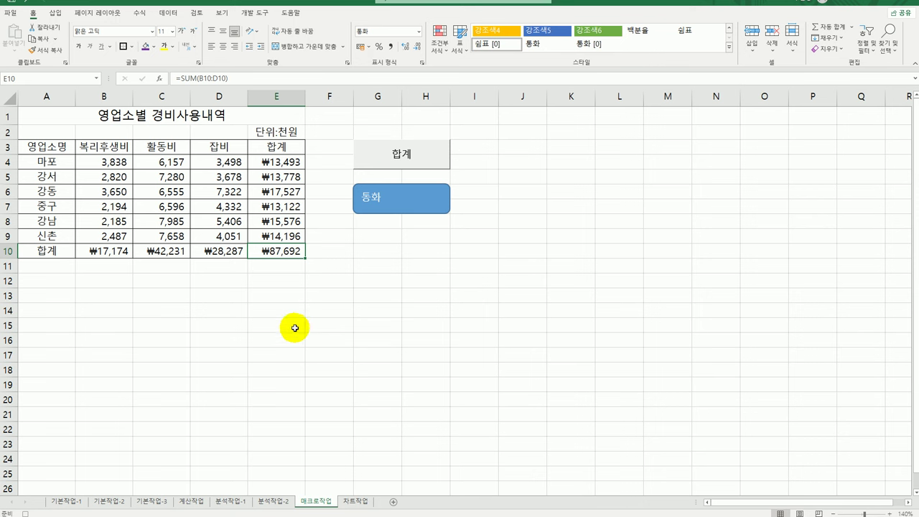
left_click(255, 14)
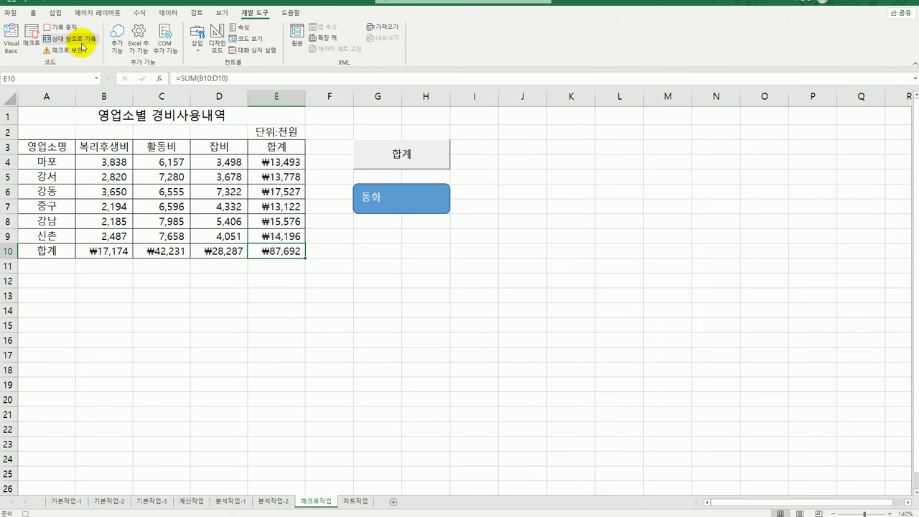
left_click(61, 26)
left_click(422, 352)
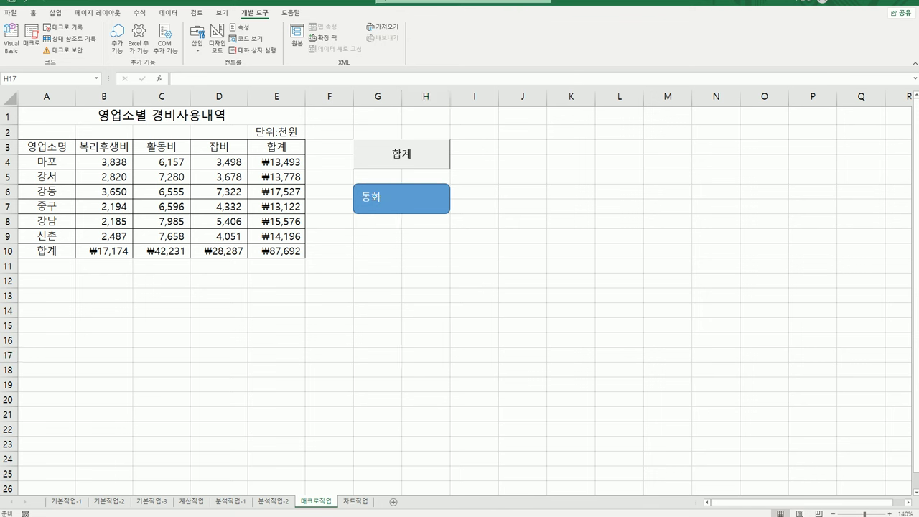
Step: Delete the 실기 series from the line chart on the 차트작업 sheet
left_click(355, 504)
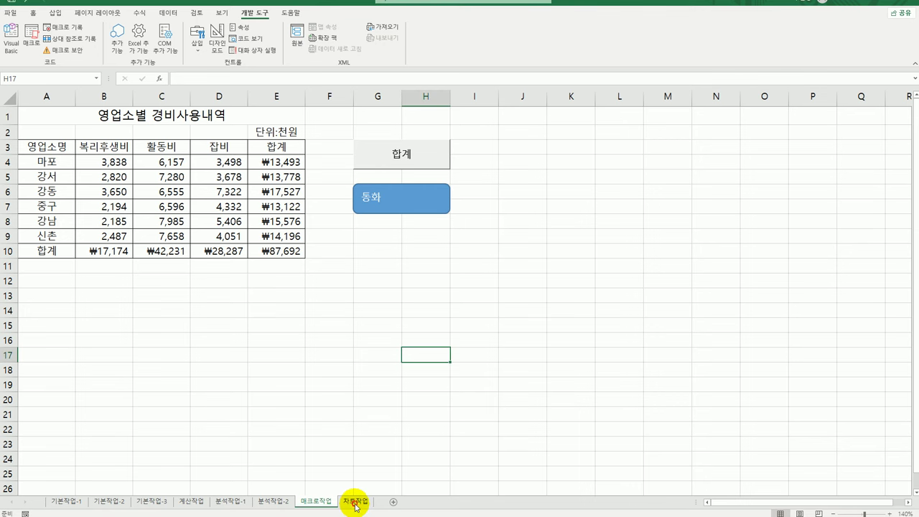
left_click(355, 501)
scroll(606, 463, "down", 2)
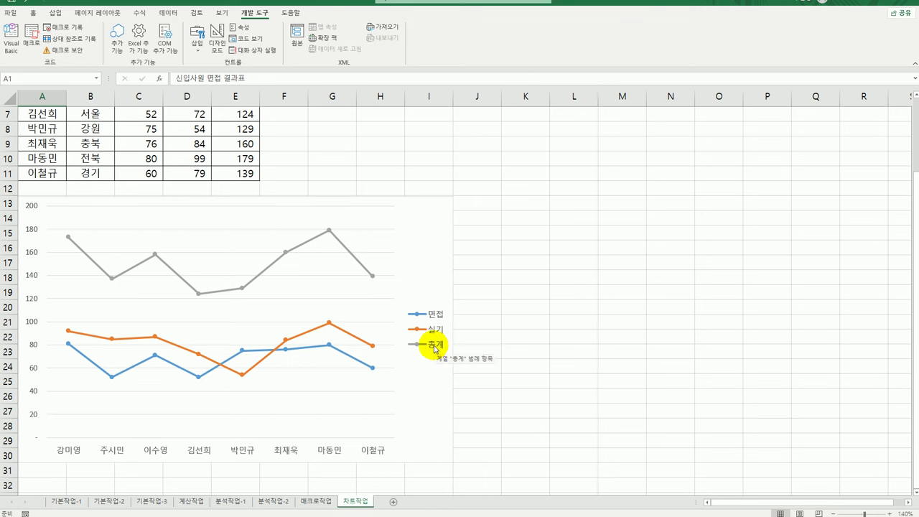
left_click(329, 322)
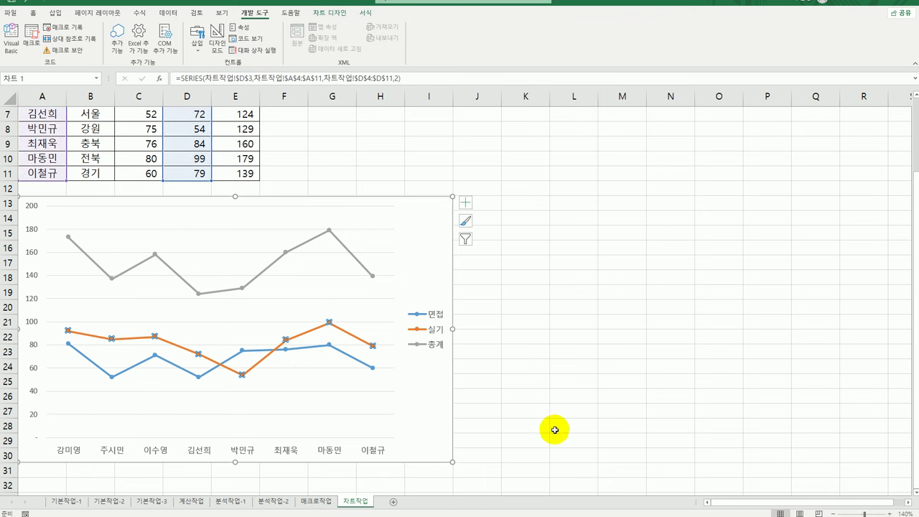
right_click(328, 324)
left_click(392, 336)
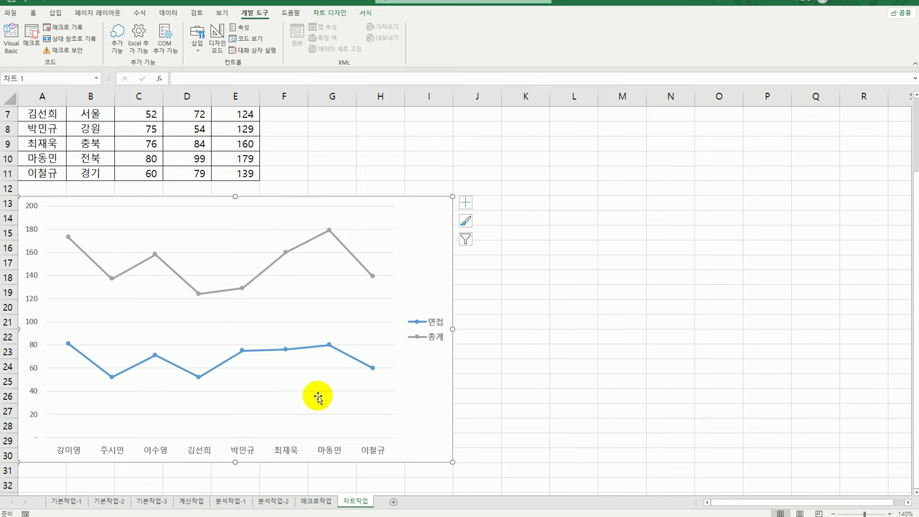
Step: Change the chart type of the 면접 series to area (영역형)
left_click(285, 349)
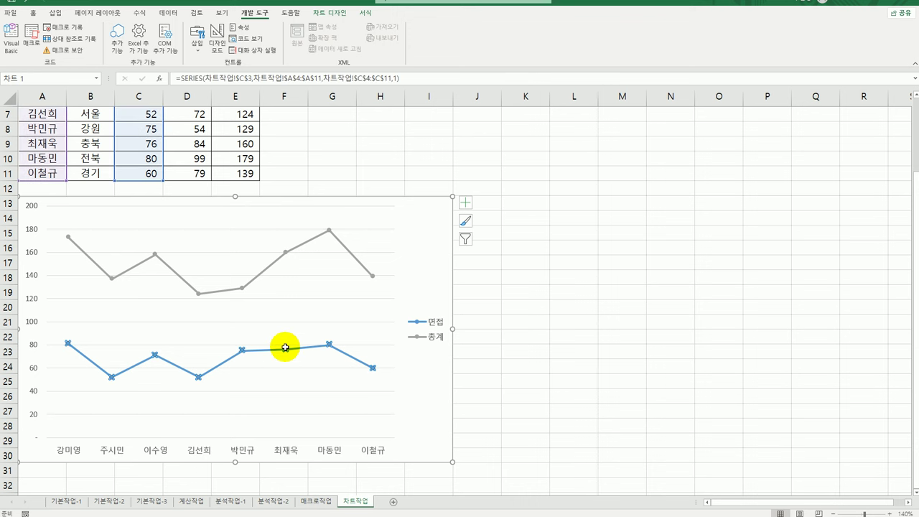
right_click(286, 349)
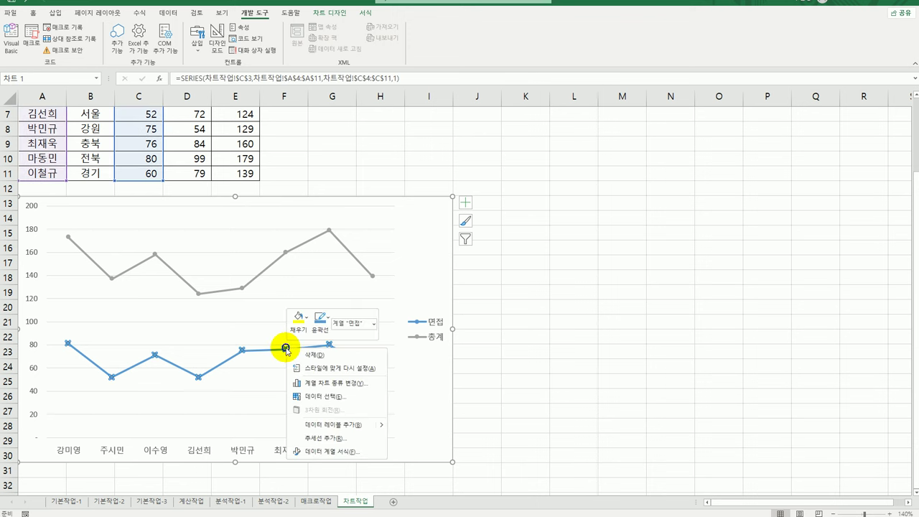
left_click(371, 387)
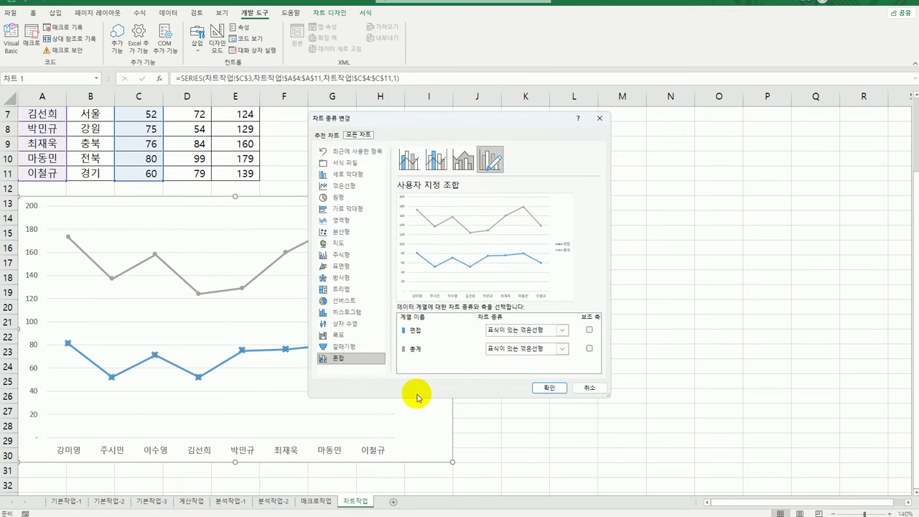
left_click(561, 332)
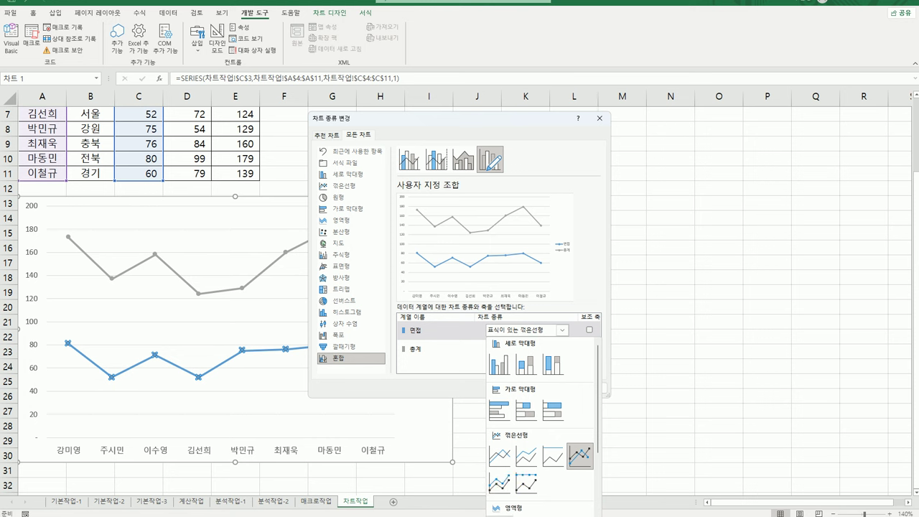
left_click(503, 509)
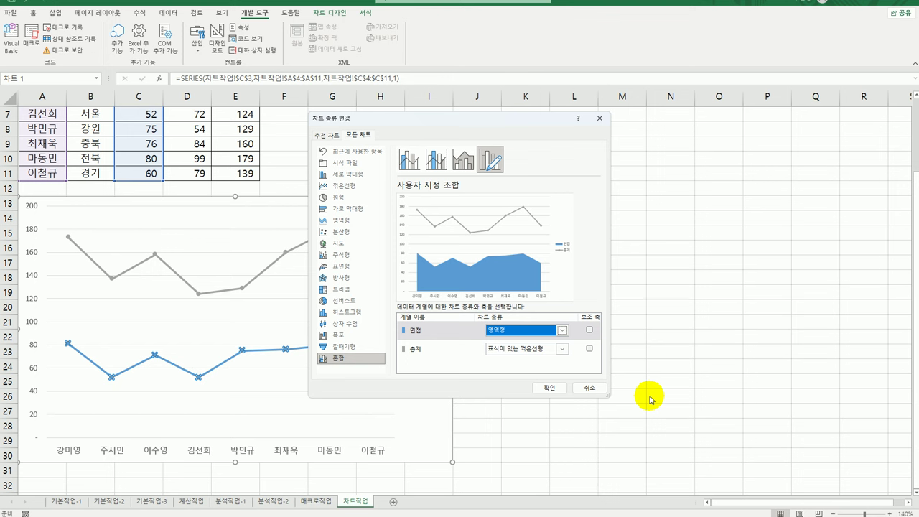
left_click(548, 388)
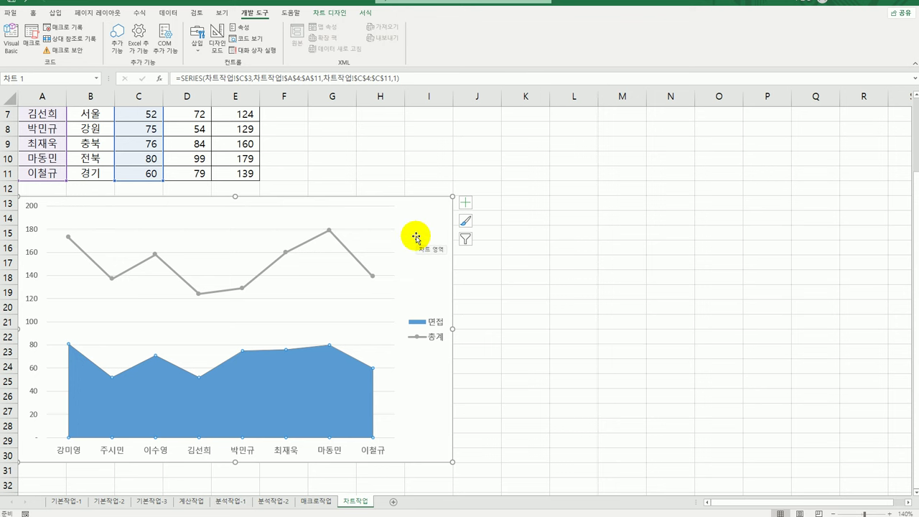
Step: Add a chart title reading 신입사원 면접 결과
left_click(465, 204)
left_click(510, 235)
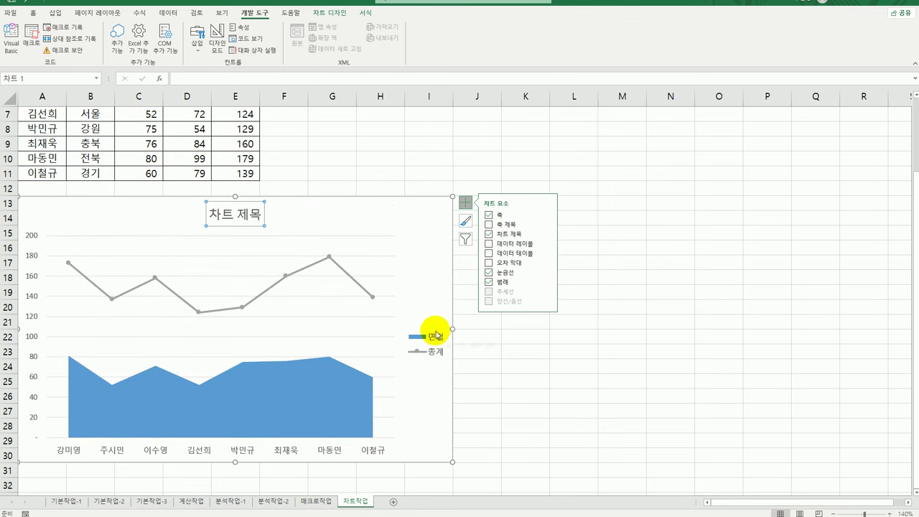
left_click(218, 219)
left_click_drag(210, 214, 271, 224)
type("신입사")
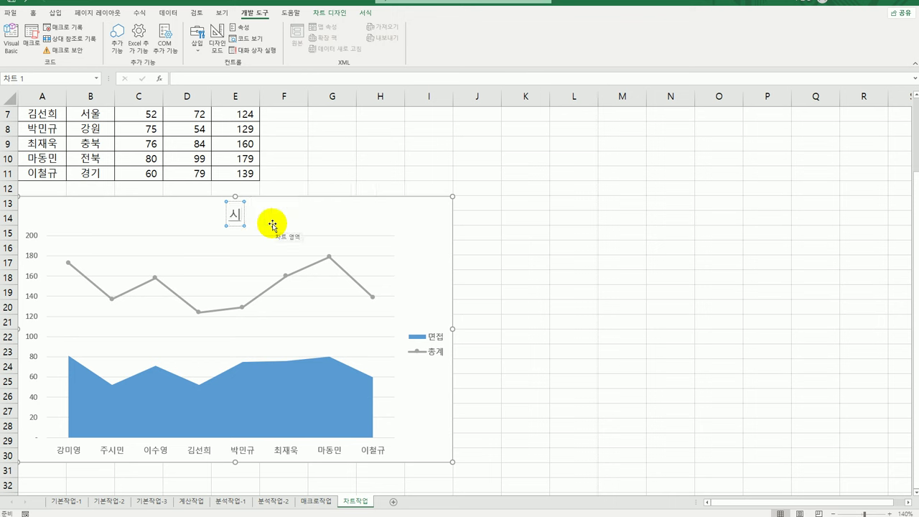
type("원")
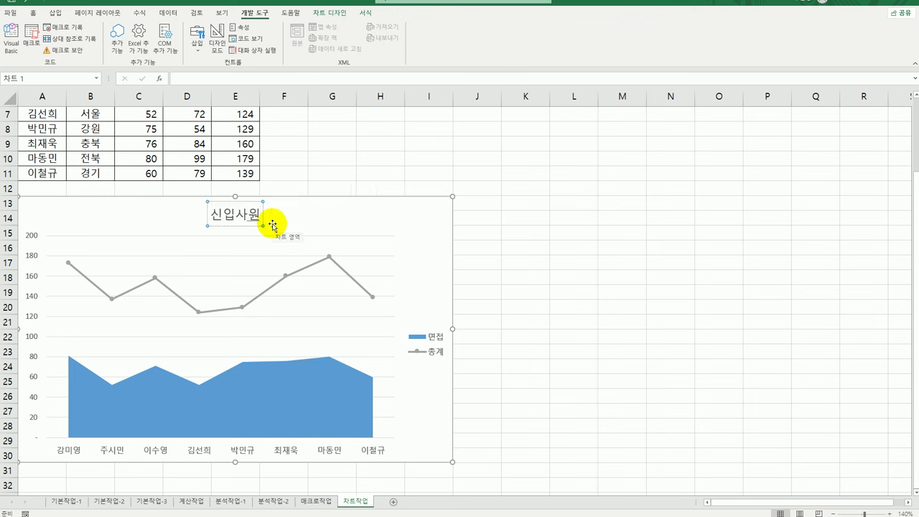
type(" 면접 결과")
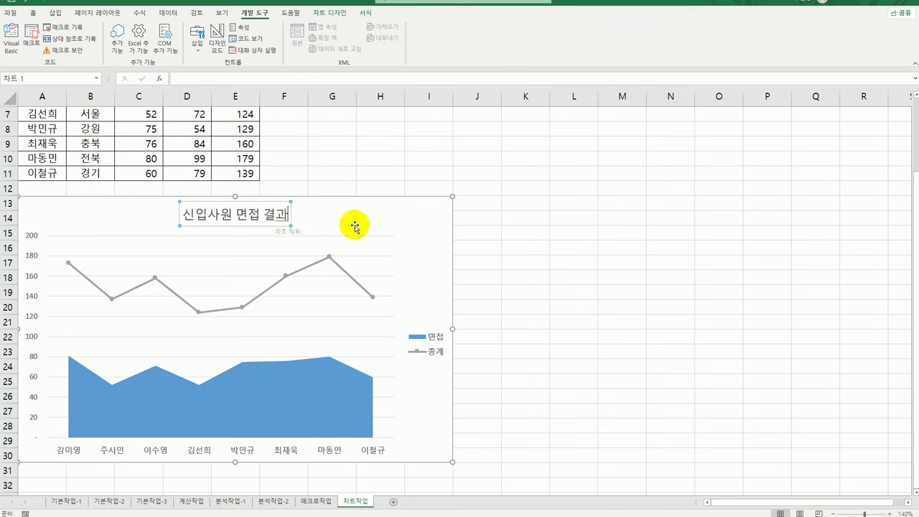
left_click(427, 221)
Step: Place the chart legend above the plot area (위쪽)
left_click(465, 203)
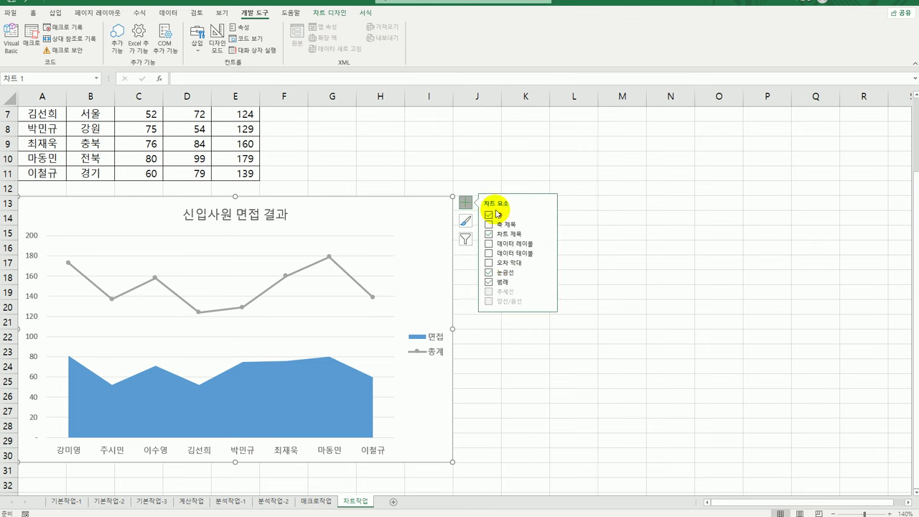
left_click(549, 284)
left_click(574, 296)
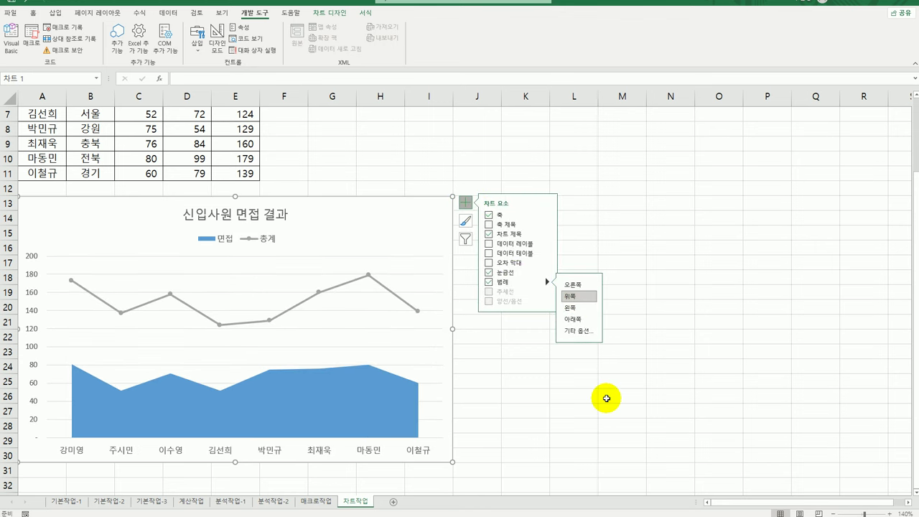
Step: Format the 총계 series line as a smoothed line (완만한 선)
left_click(267, 318)
right_click(267, 318)
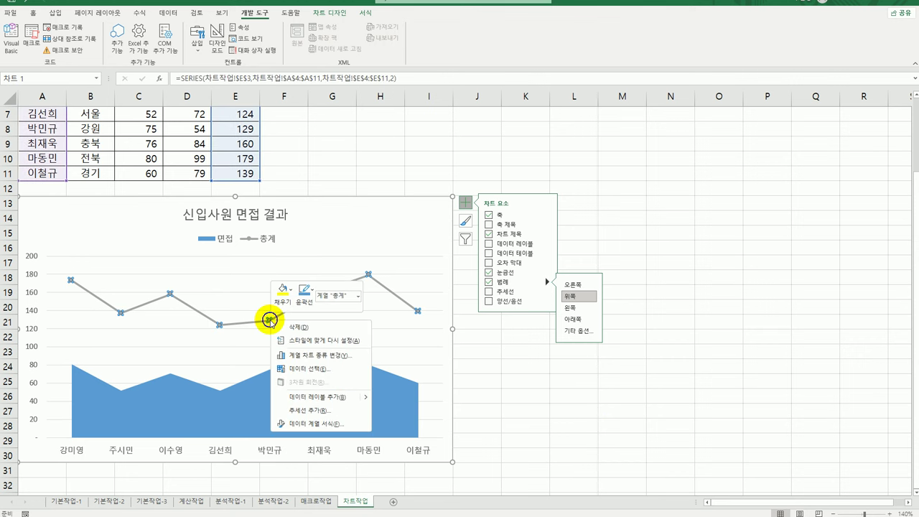
left_click(316, 425)
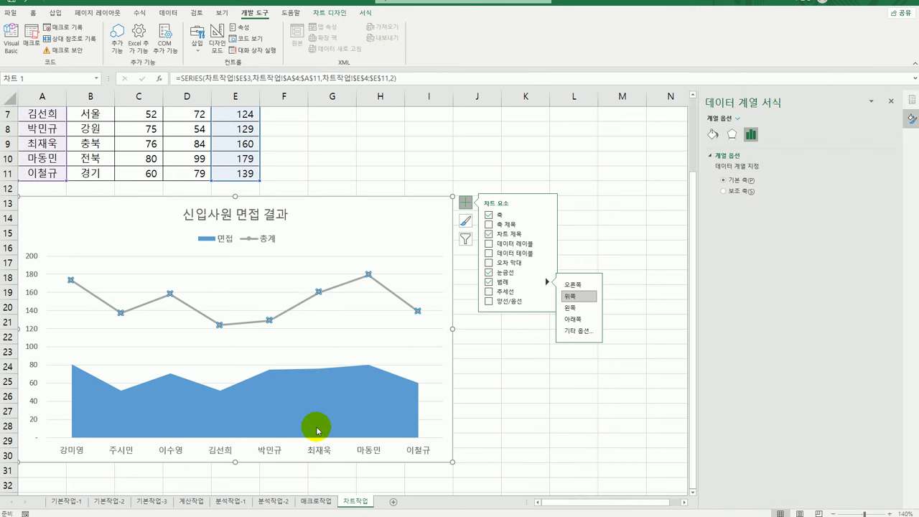
left_click(712, 135)
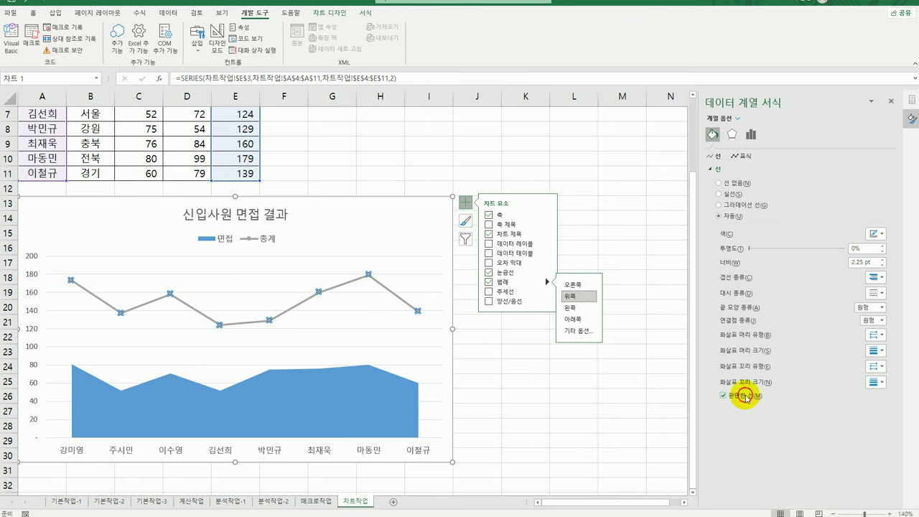
left_click(747, 397)
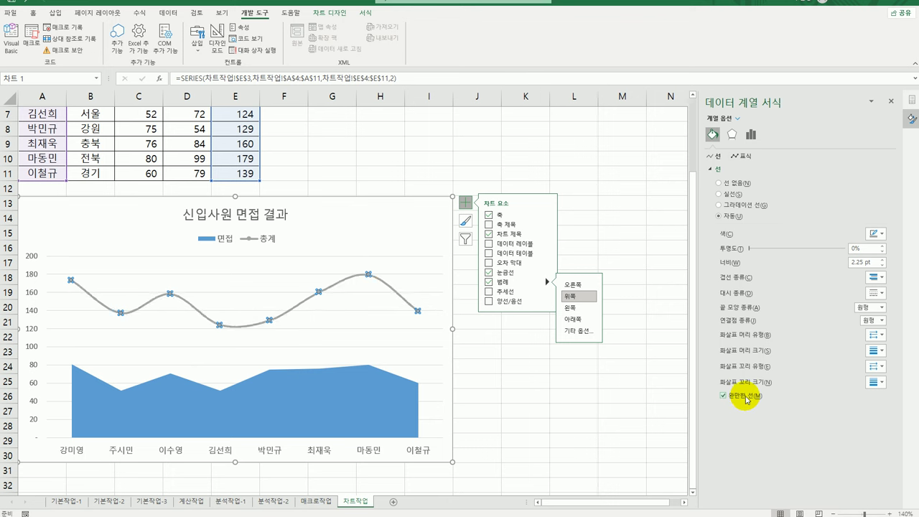
Step: Change the 총계 series' built-in marker type (형식) to the square shape
left_click(742, 157)
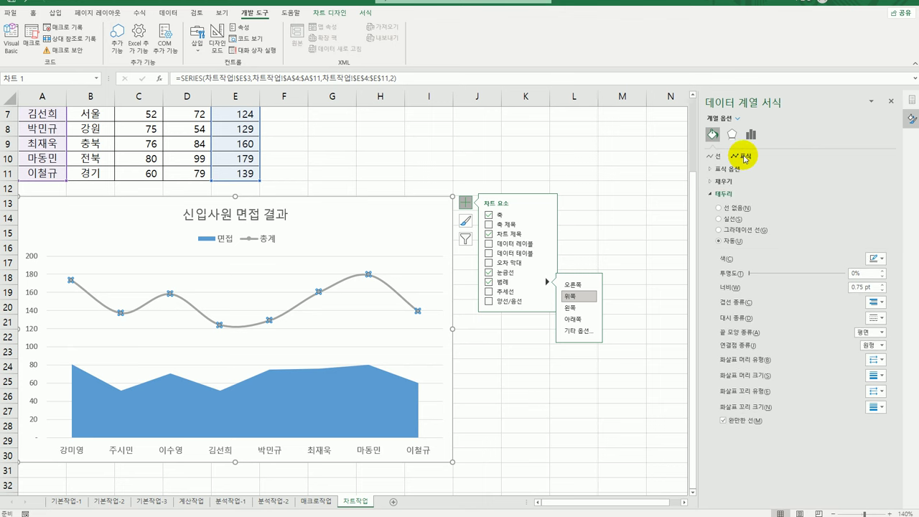
left_click(737, 171)
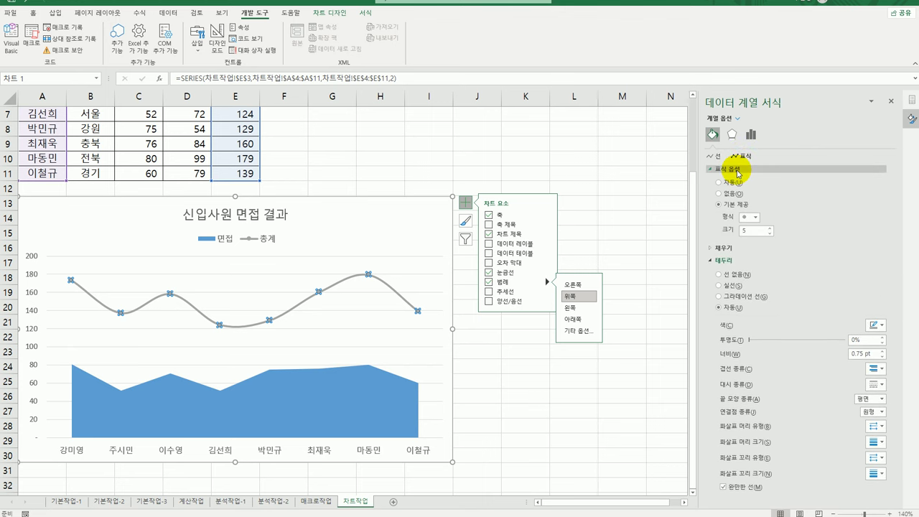
left_click(755, 216)
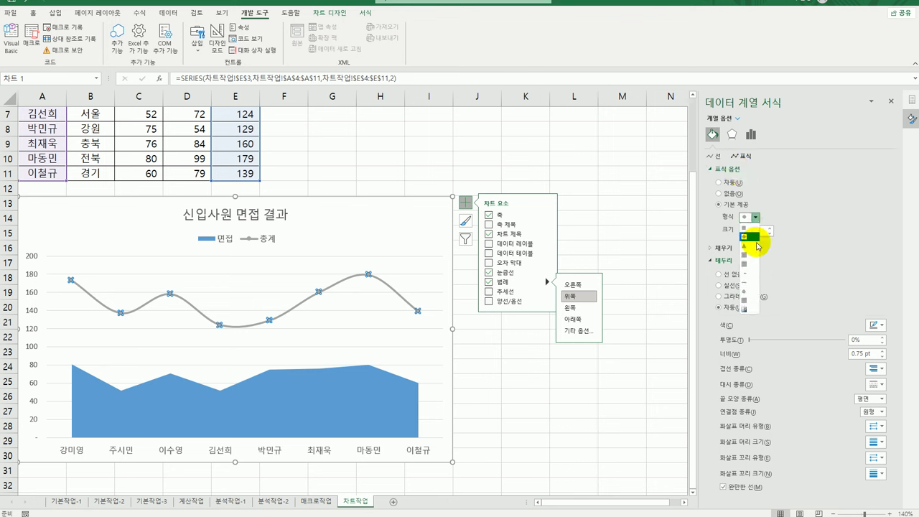
left_click(755, 256)
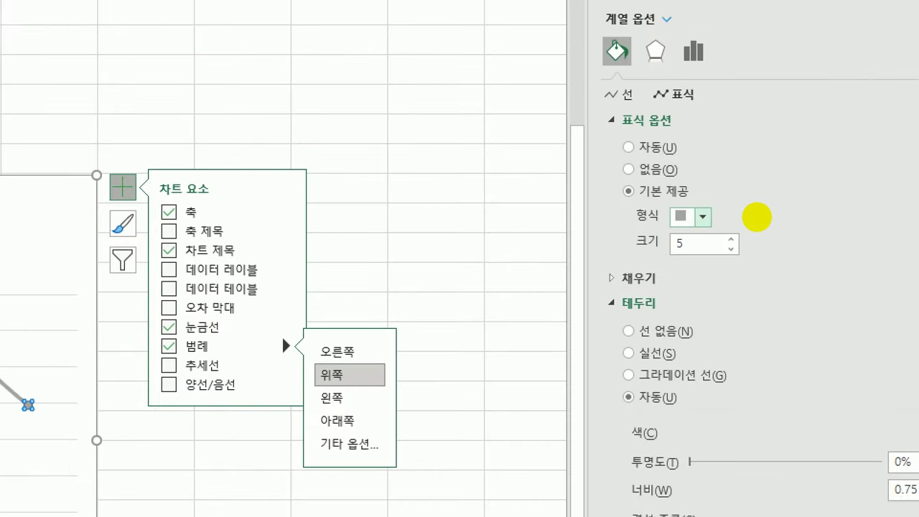
left_click(756, 152)
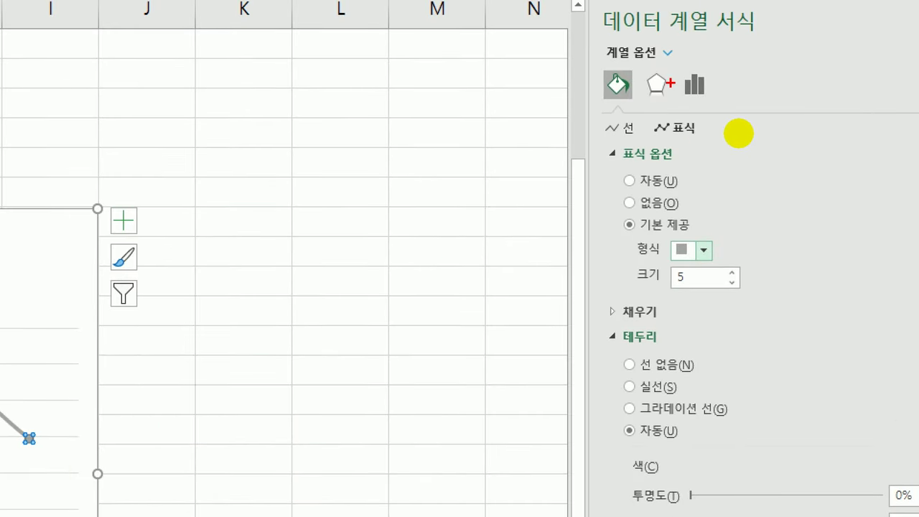
mouse_move(621, 93)
left_mouse_down()
mouse_move(603, 94)
mouse_move(626, 92)
mouse_move(610, 114)
left_mouse_up()
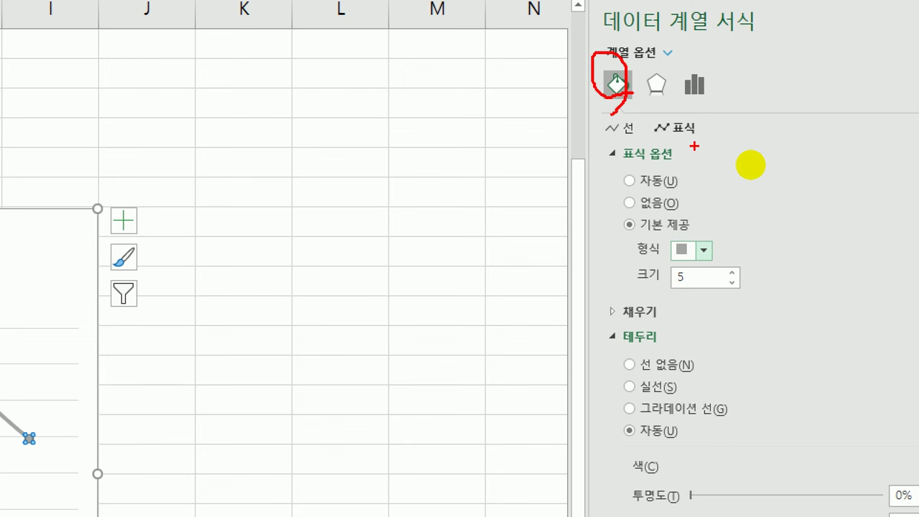
mouse_move(678, 108)
left_mouse_down()
mouse_move(661, 144)
mouse_move(689, 111)
mouse_move(698, 149)
left_mouse_up()
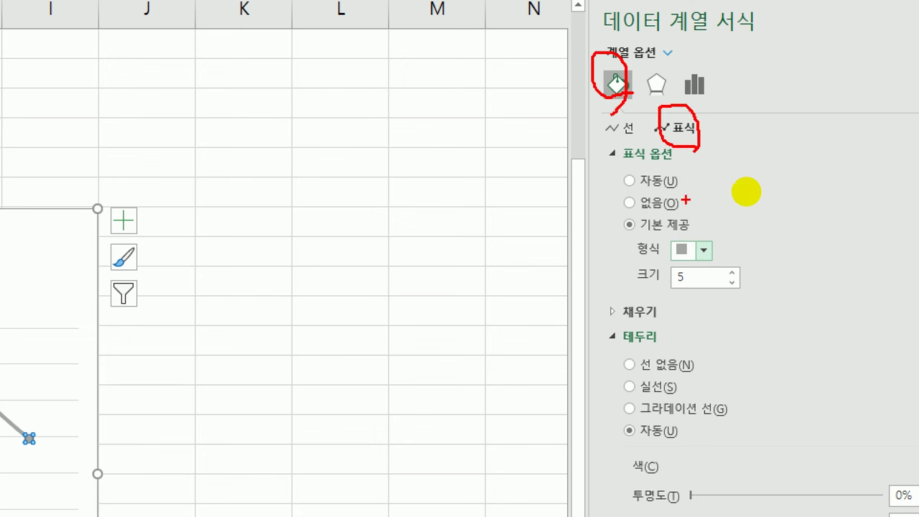
mouse_move(642, 239)
left_mouse_down()
mouse_move(711, 265)
mouse_move(700, 256)
left_mouse_up()
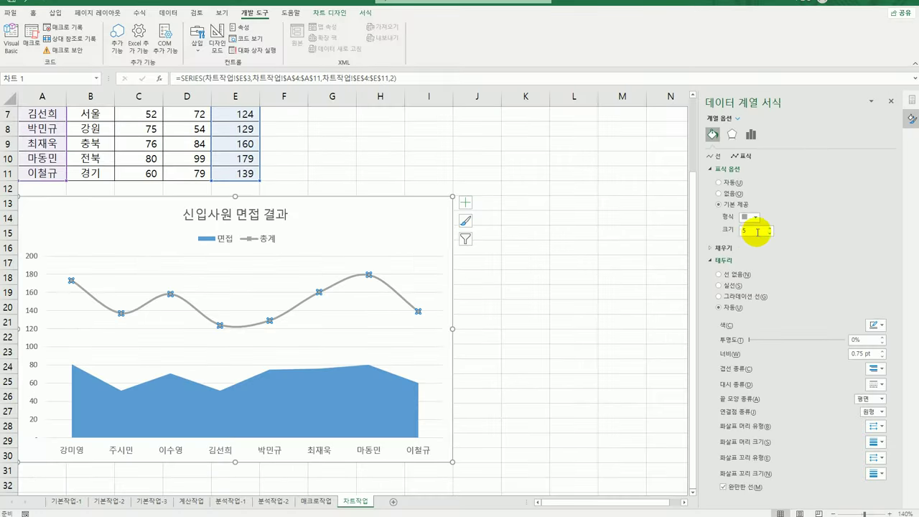
left_click(704, 226)
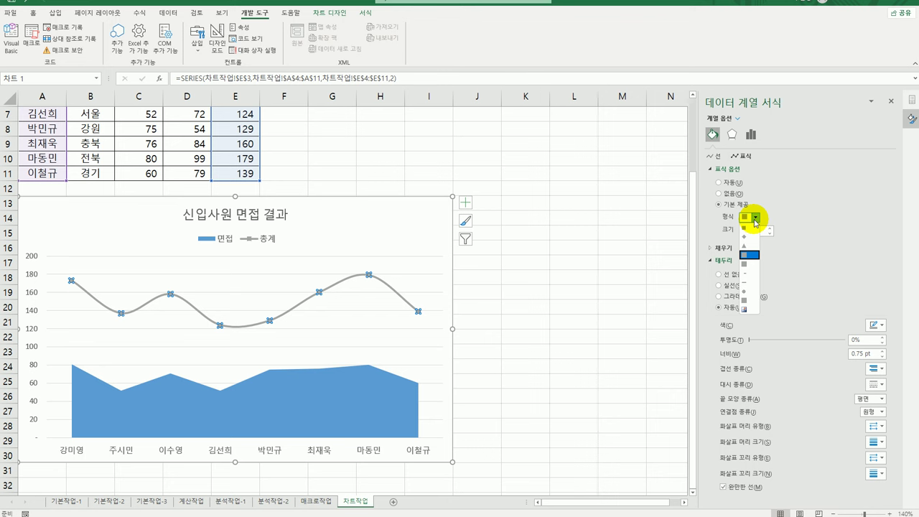
left_click(755, 218)
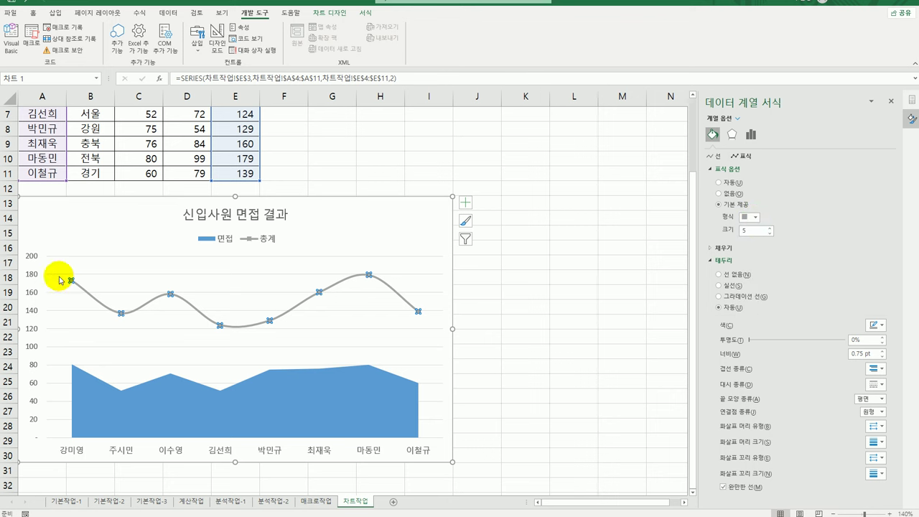
Step: Format the chart's vertical axis labels in the 숫자 category with 1 decimal place
left_click(35, 259)
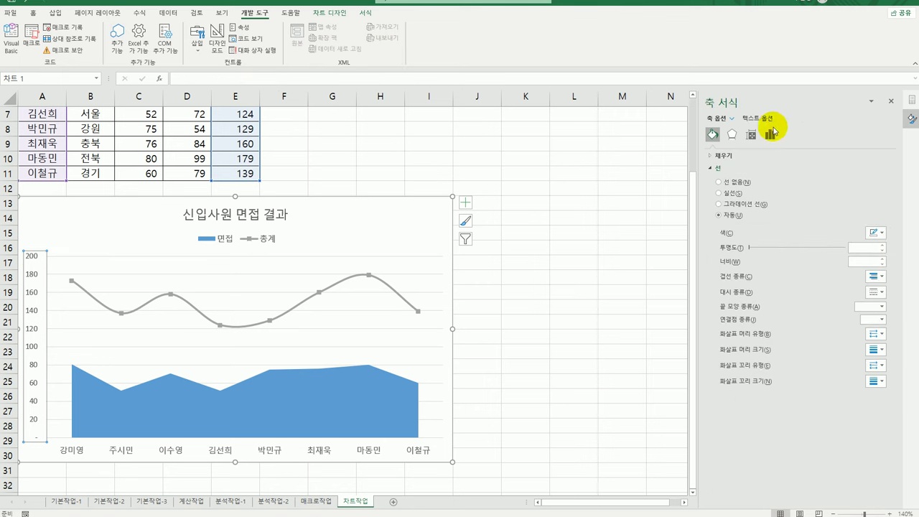
left_click(770, 134)
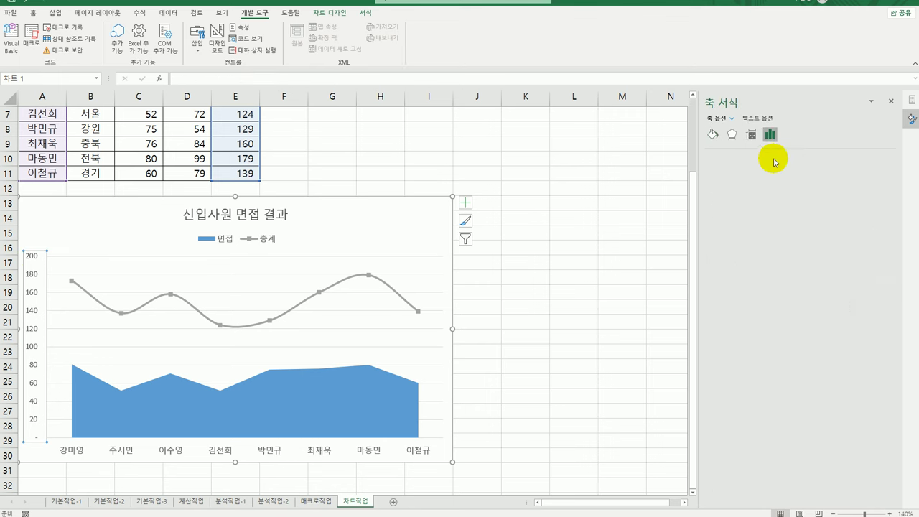
left_click(729, 378)
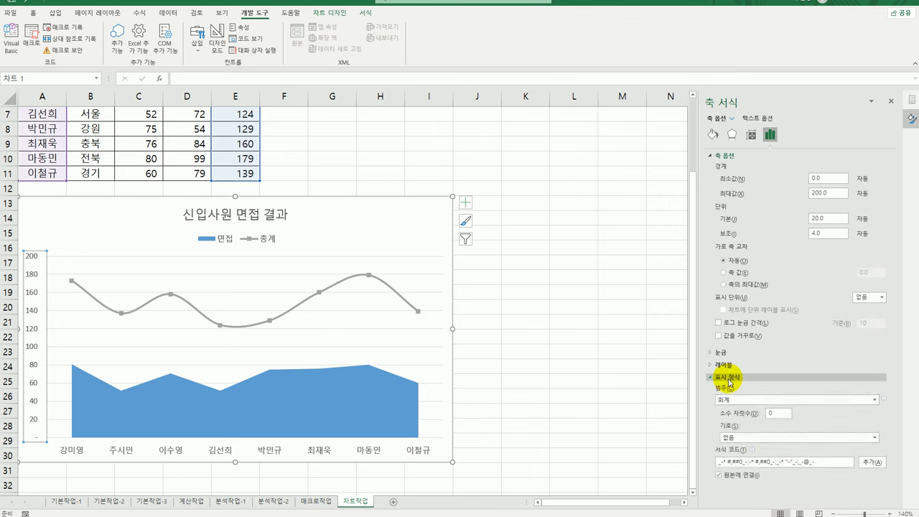
left_click(874, 400)
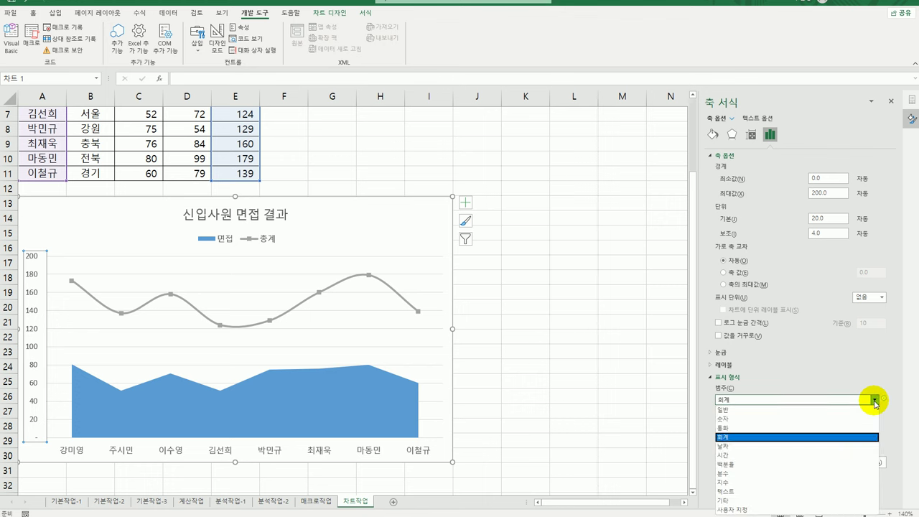
left_click(815, 418)
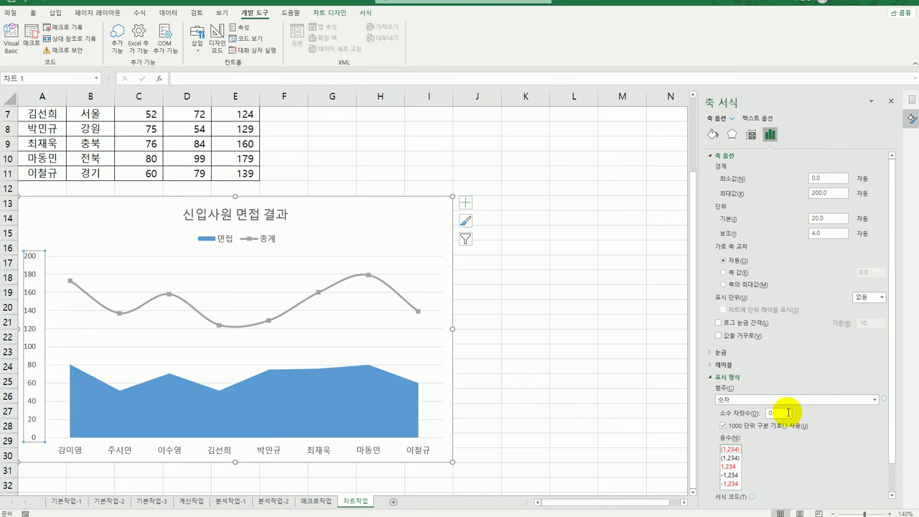
left_click(786, 412)
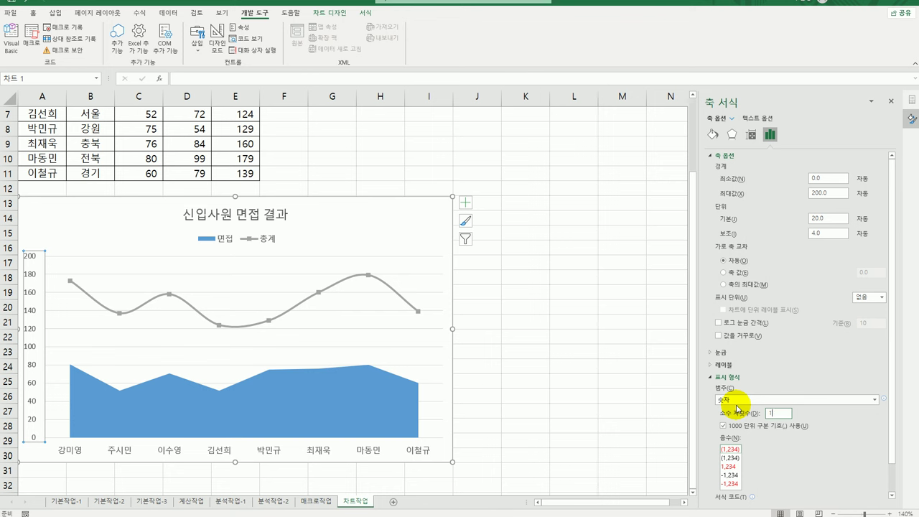
type("1")
left_click(591, 408)
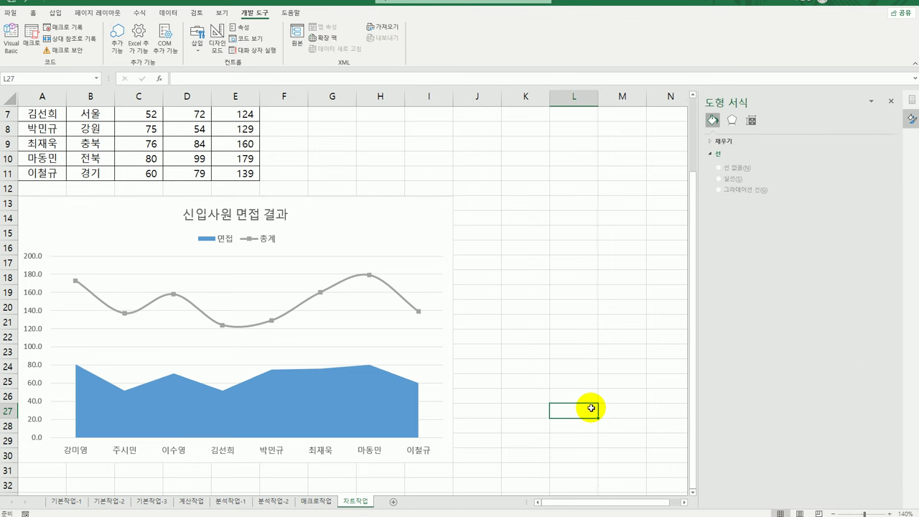